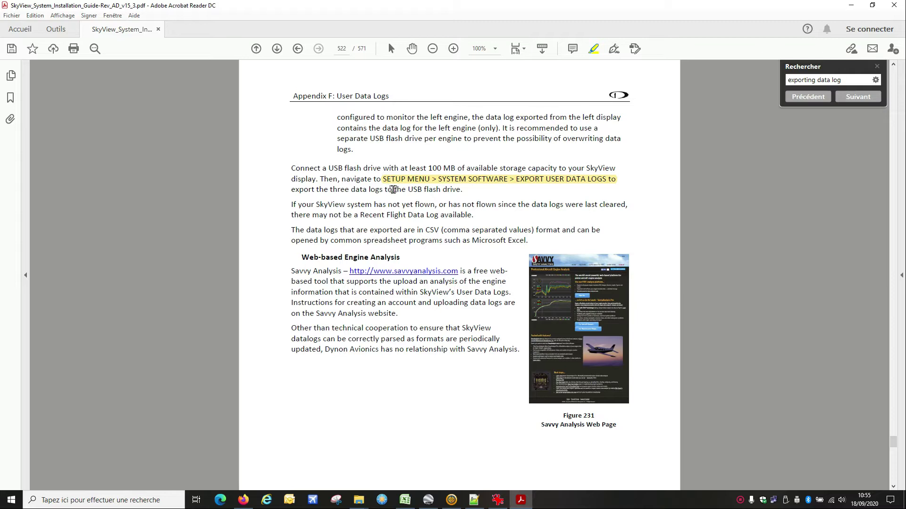
Consult the SkyView guide's data log export instructions and the cockpit photo, and minimize both windows.
left_click(517, 502)
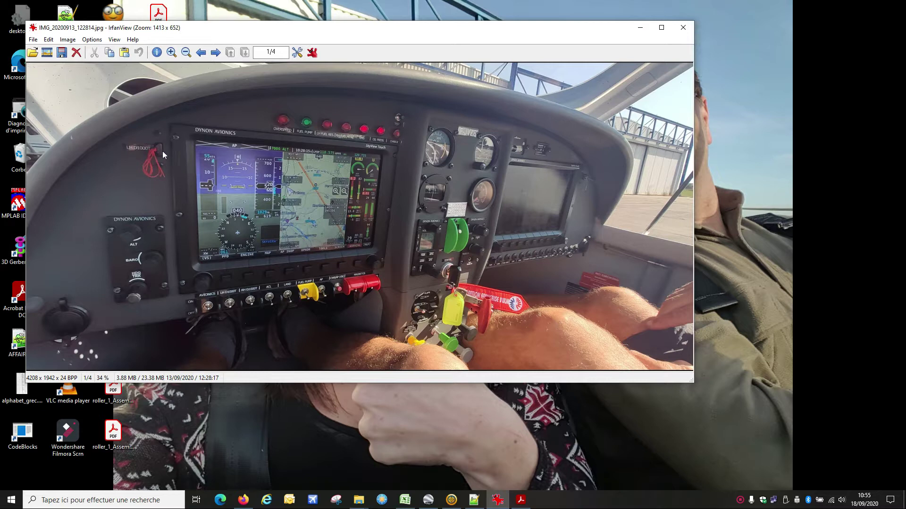
left_click(521, 500)
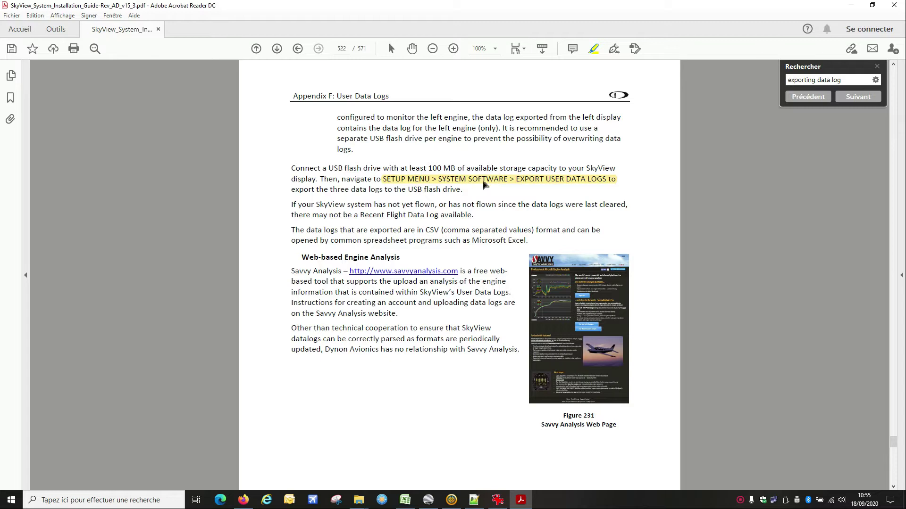
left_click(851, 5)
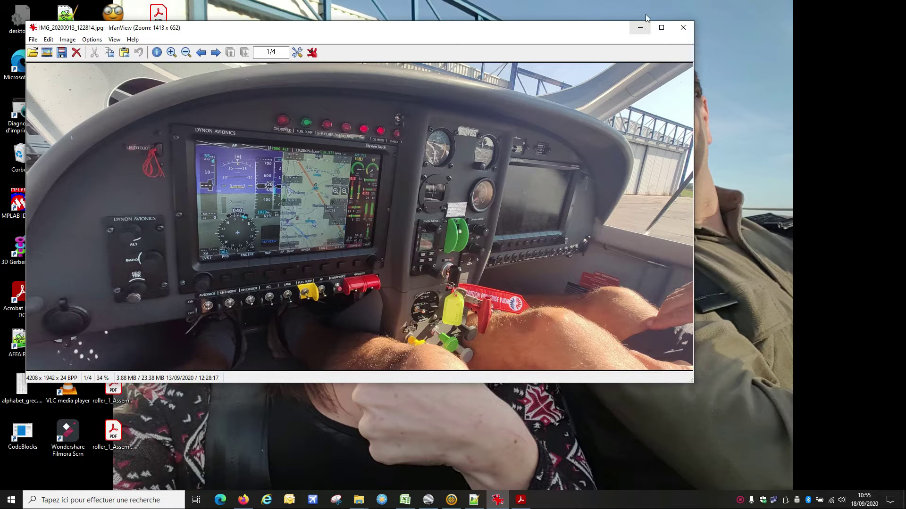
left_click(640, 27)
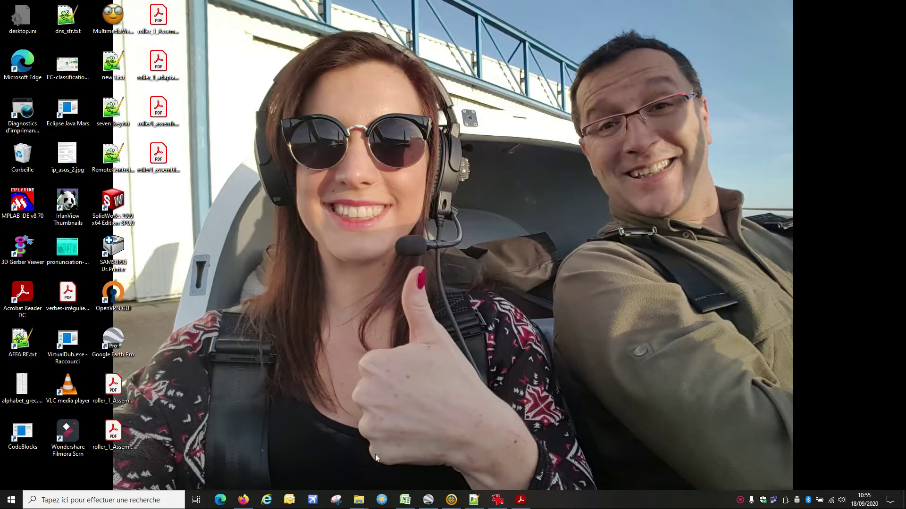
Copy the 2020-08-05 USER_LOG_DATA.csv file from the EFIS_GAUCHE (J:) drive and minimize that drive's window.
mouse_move(358, 500)
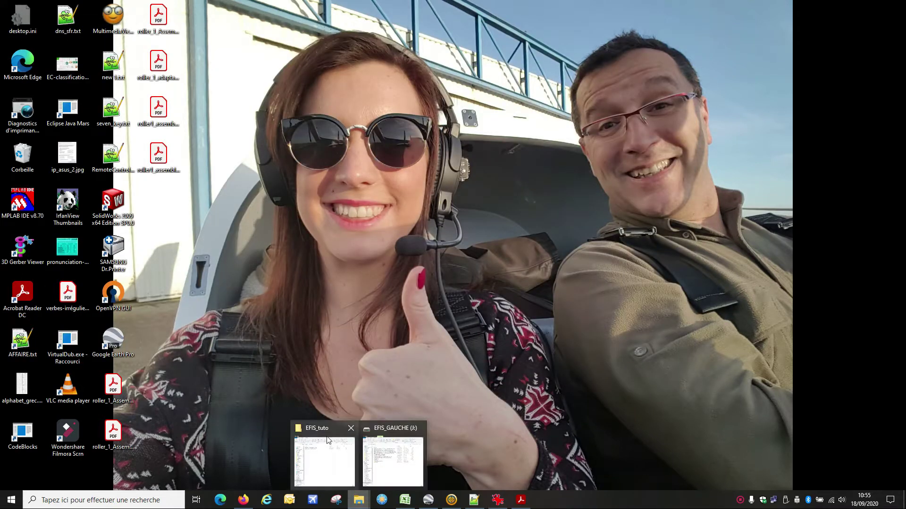
left_click(389, 428)
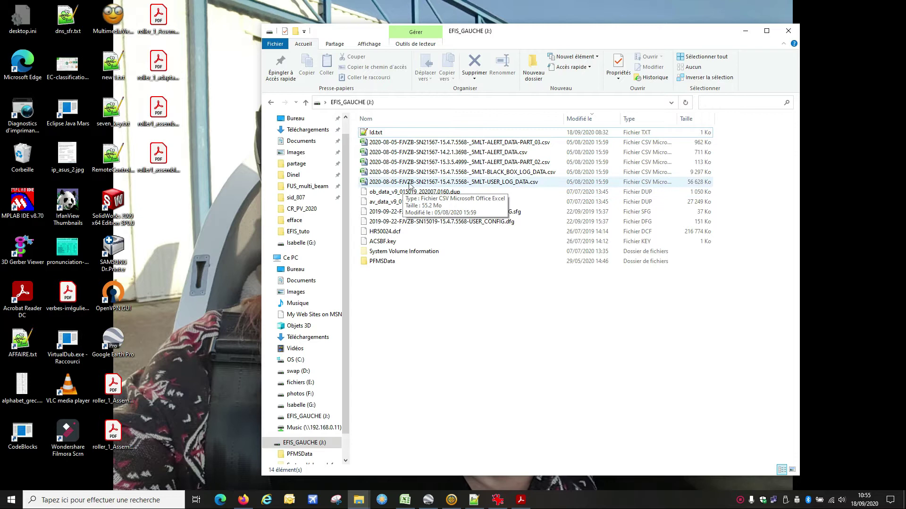
left_click(456, 183)
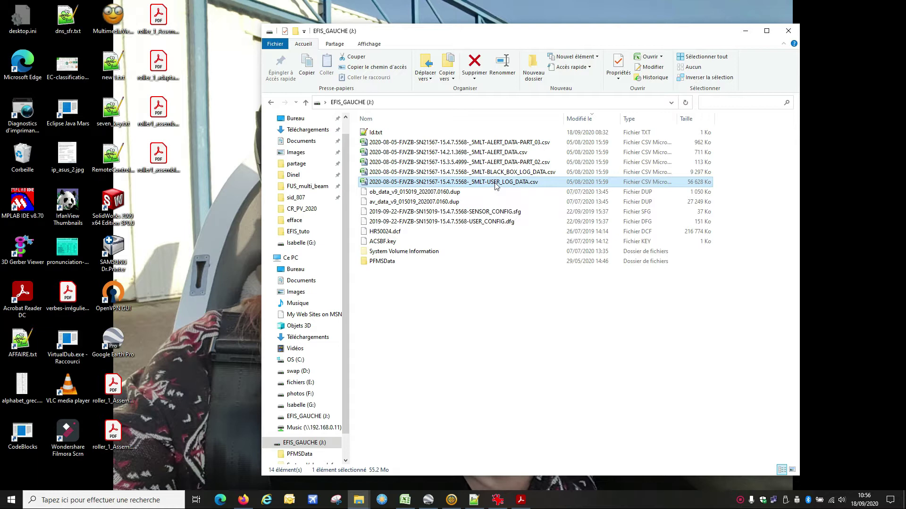
right_click(496, 184)
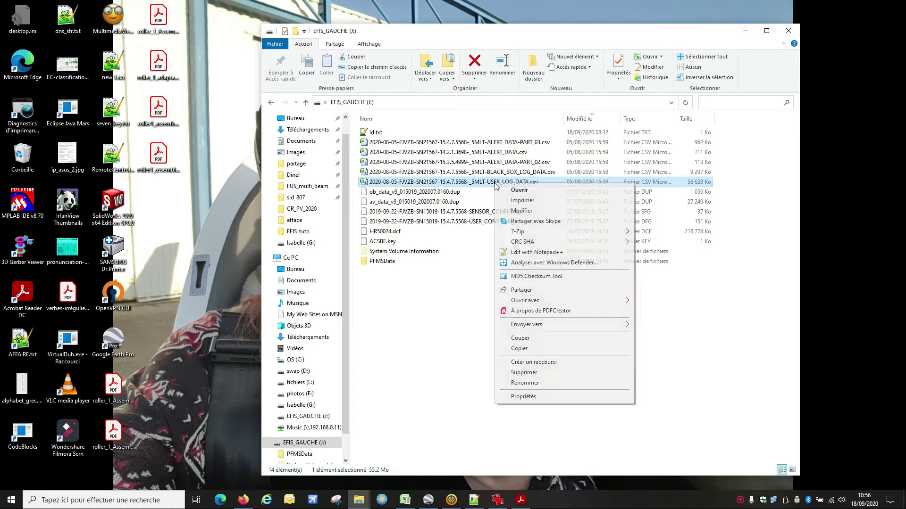
left_click(521, 349)
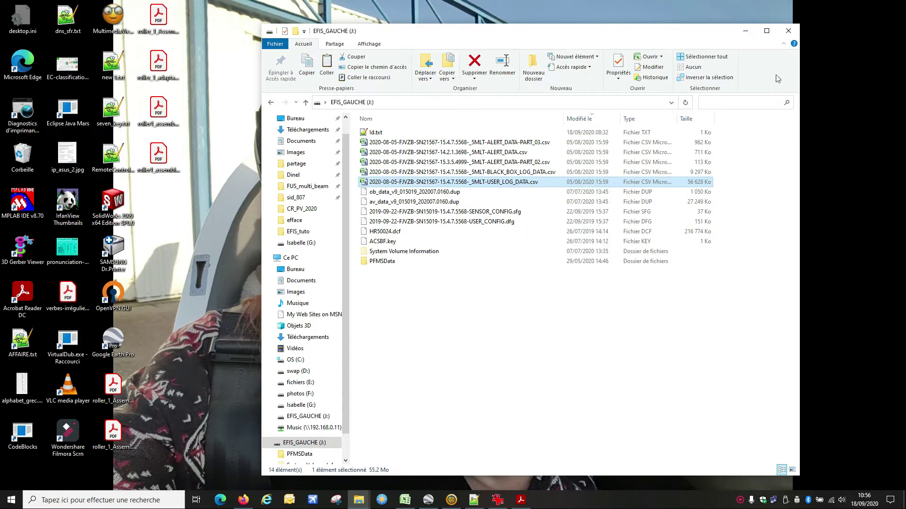
left_click(746, 33)
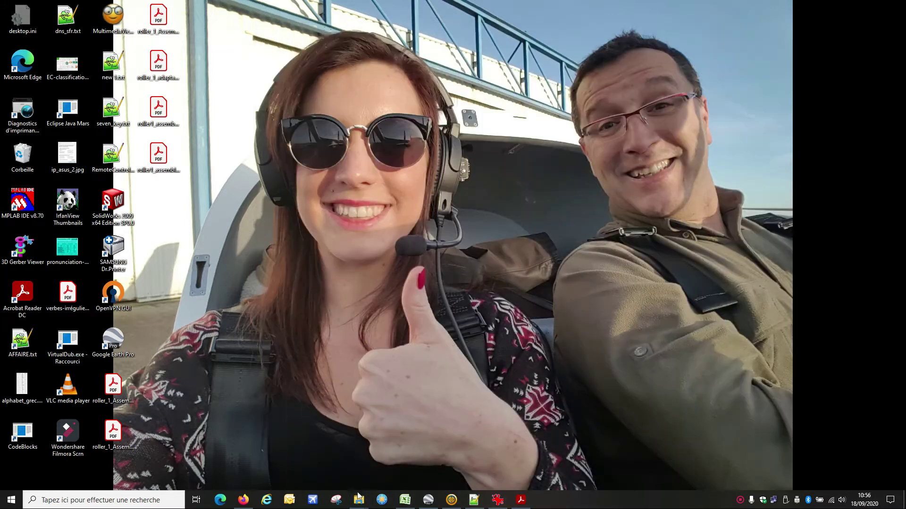
Paste the copied log file into the EFIS_tuto folder.
mouse_move(359, 495)
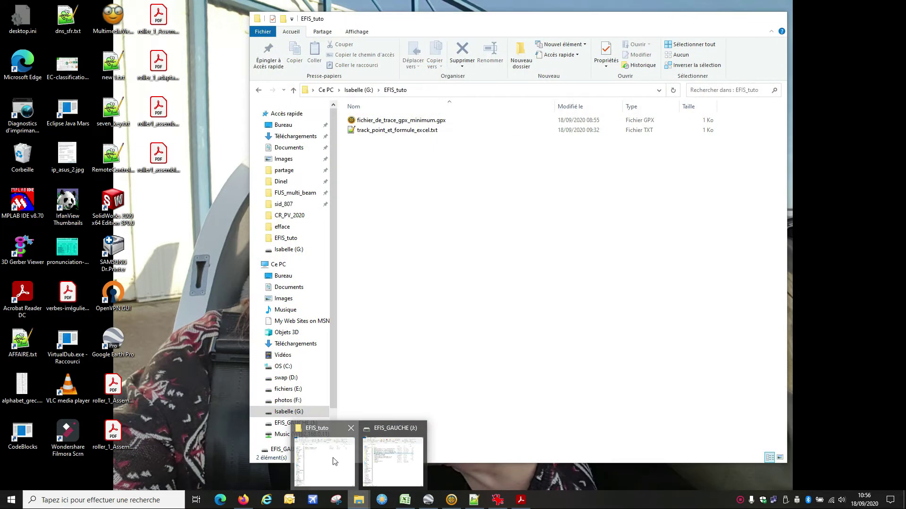
left_click(334, 462)
right_click(422, 205)
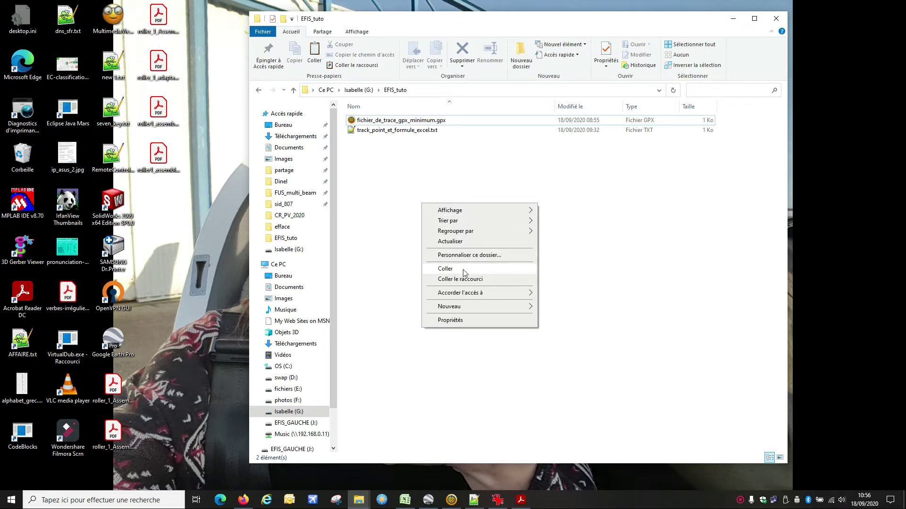
left_click(445, 269)
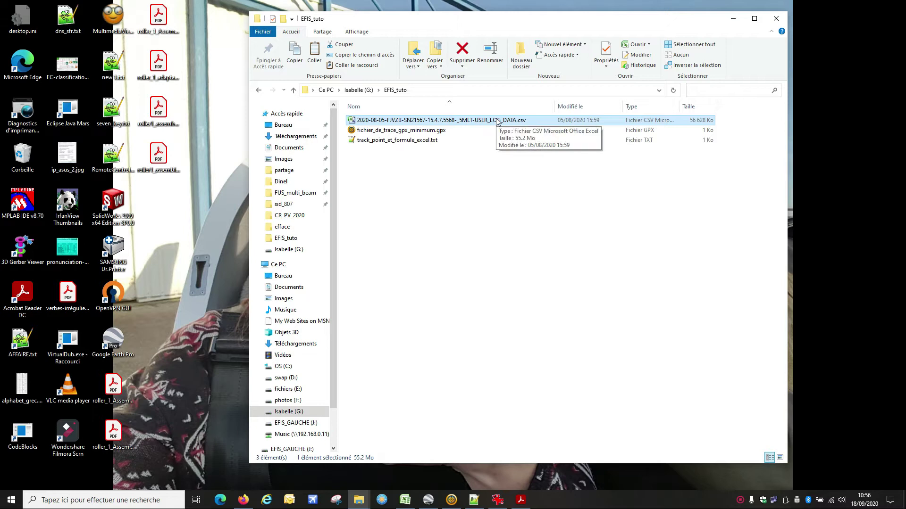
Change the extension of the pasted USER_LOG_DATA file to .txt and accept the extension change.
left_click(523, 122)
left_click(528, 124)
key("BackSpace")
key("BackSpace")
key("BackSpace")
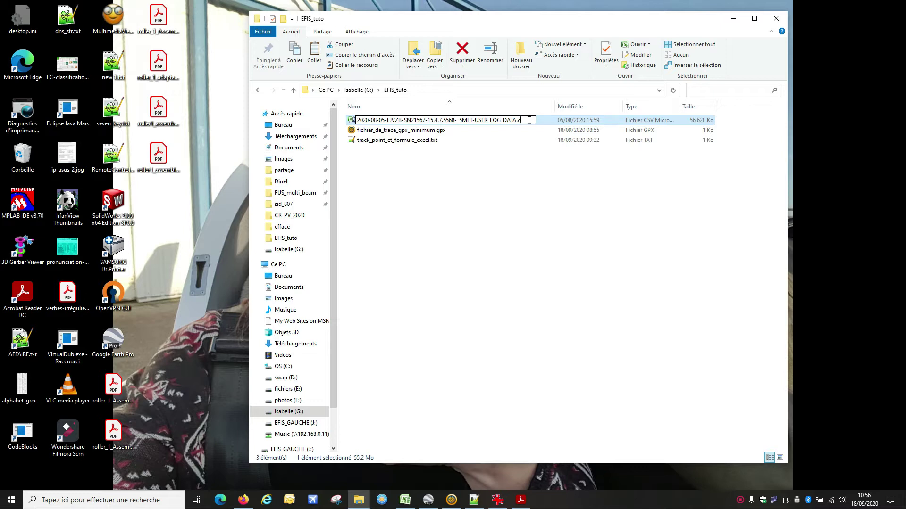
type("txt")
key("Return")
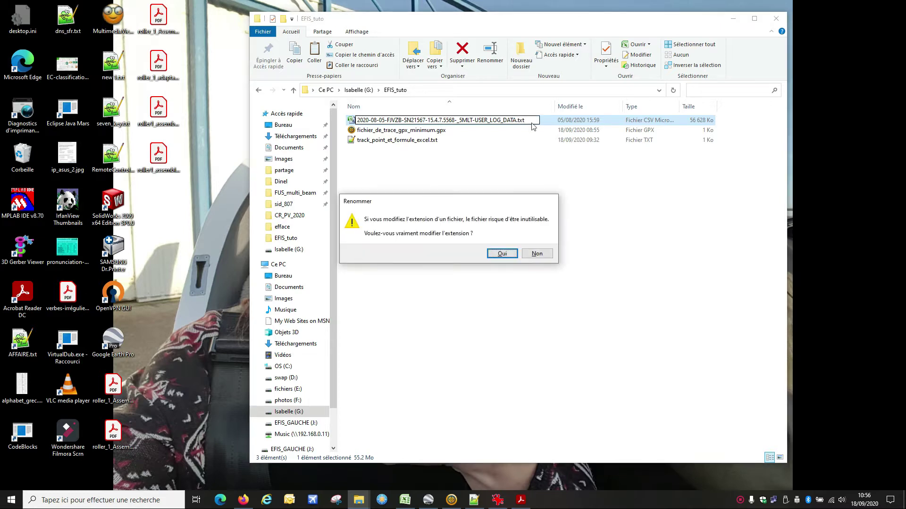
left_click(501, 253)
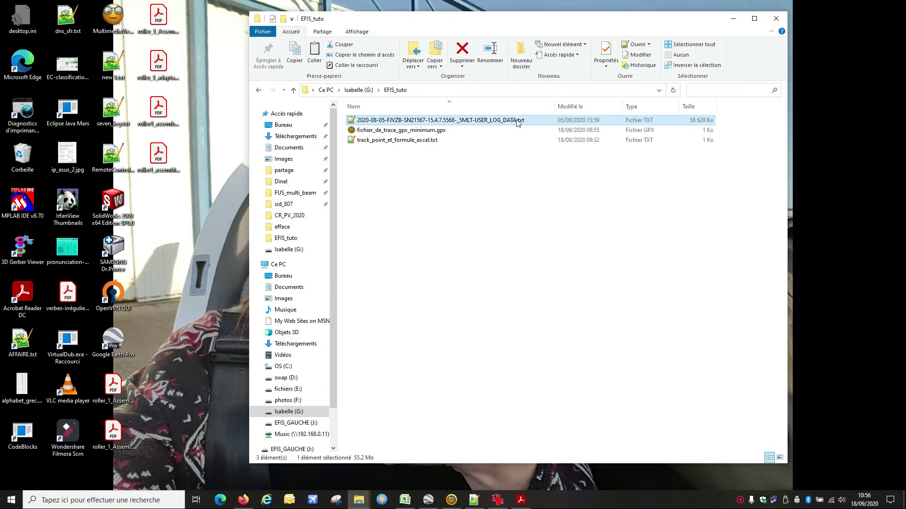
Switch to Excel and open the USER_LOG_DATA.txt file from EFIS_tuto with the text files filter.
left_click(407, 502)
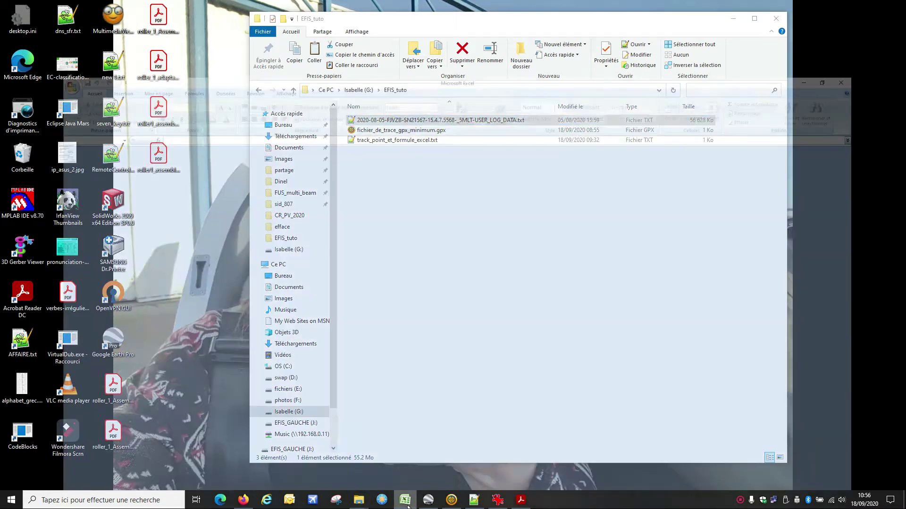
left_click(14, 12)
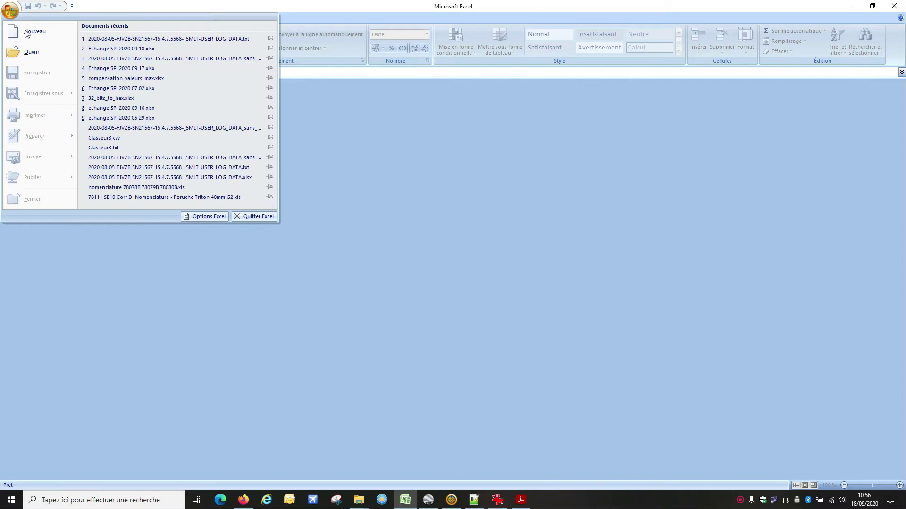
left_click(29, 51)
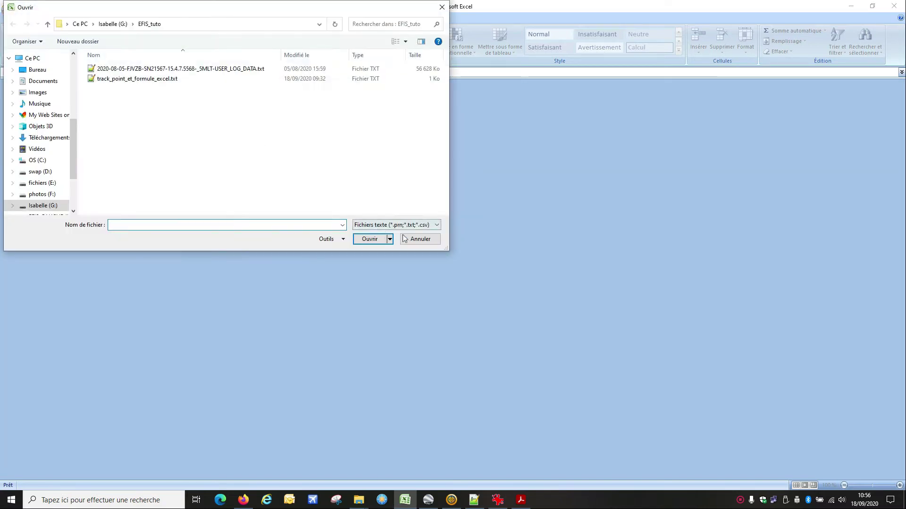
left_click(435, 225)
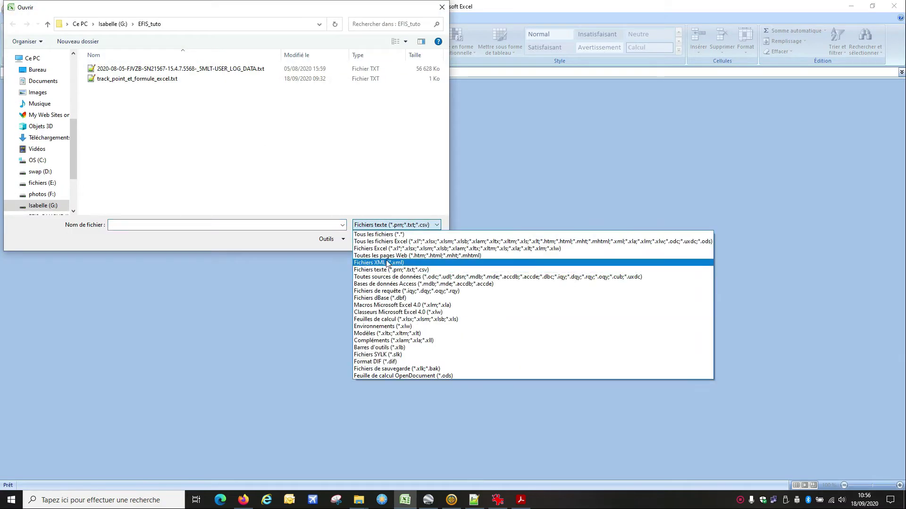
left_click(385, 269)
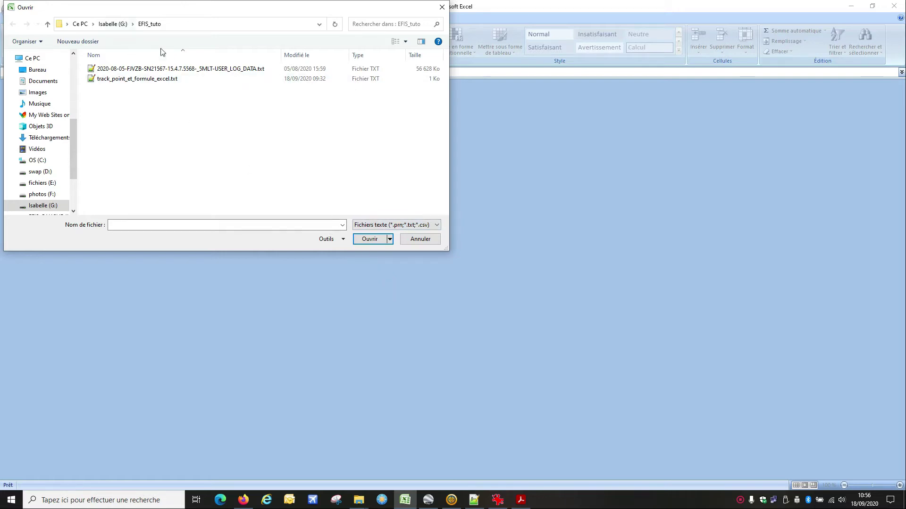
double_click(172, 69)
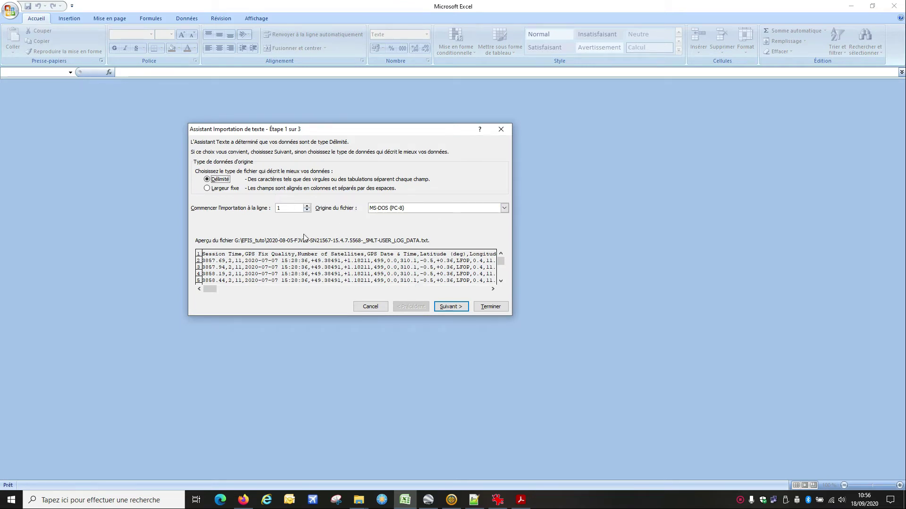
Import the file as delimited text, using only the comma (Virgule) as separator instead of the tab.
left_click(462, 307)
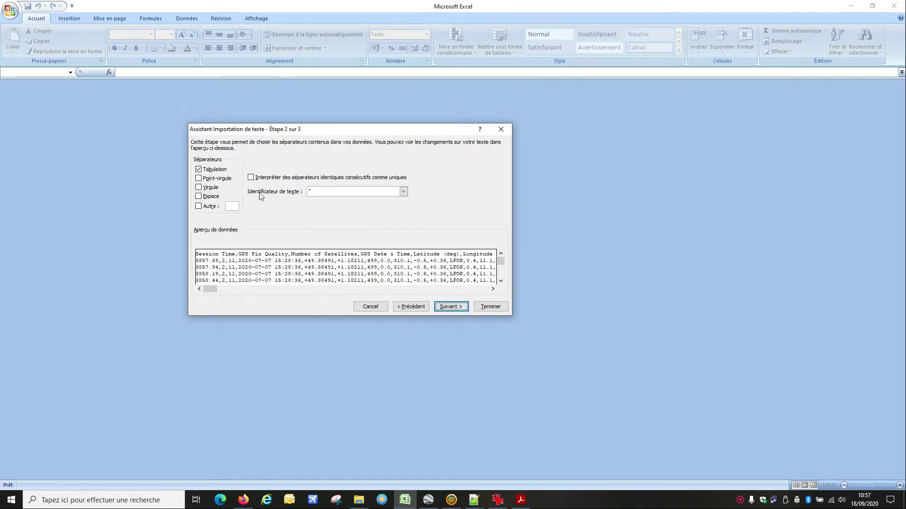
left_click(199, 169)
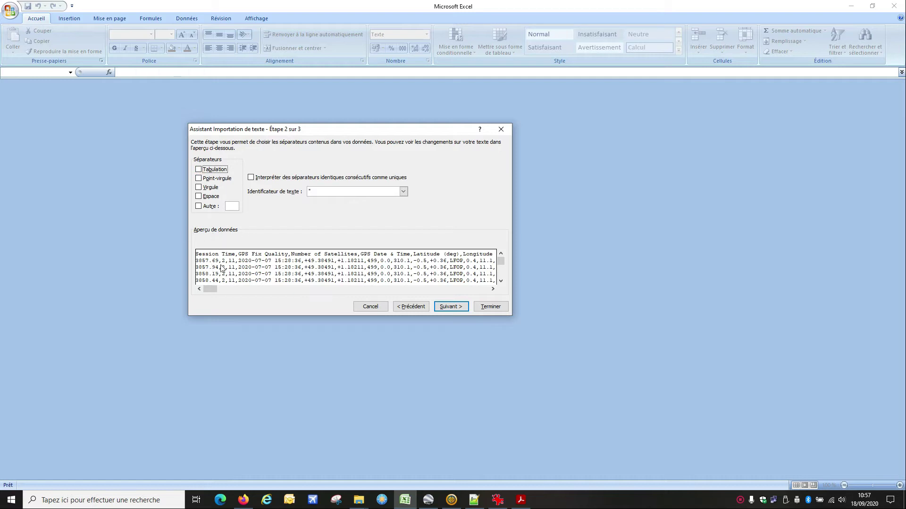
left_click(198, 187)
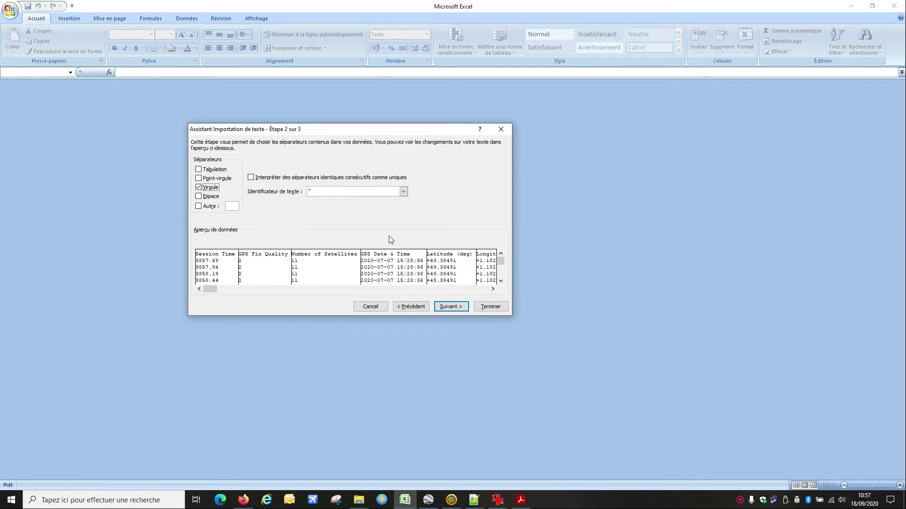
left_click(444, 307)
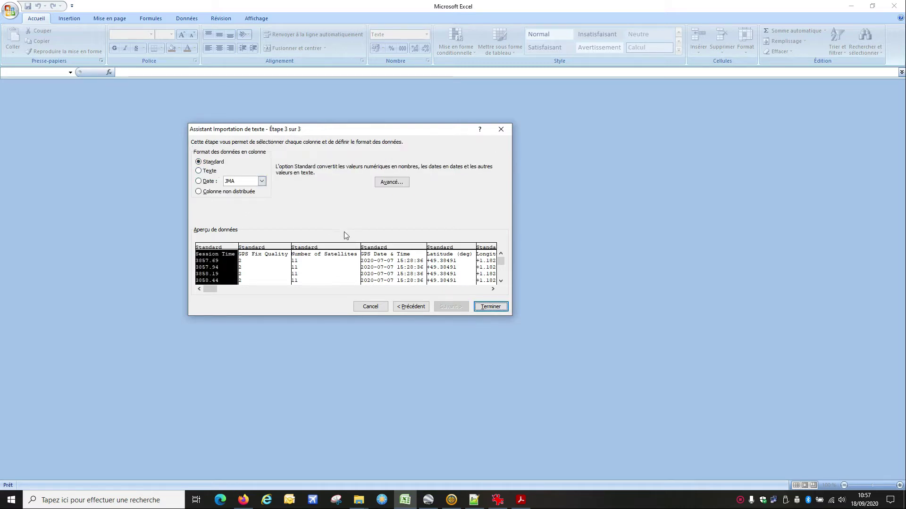
Set the GPS Date & Time column's format to text (Texte) and finish the import.
left_click(379, 250)
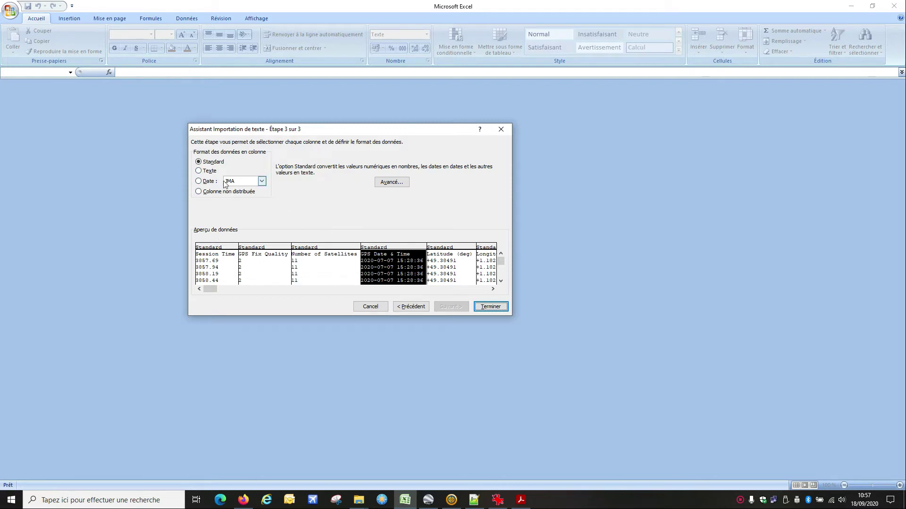
left_click(209, 171)
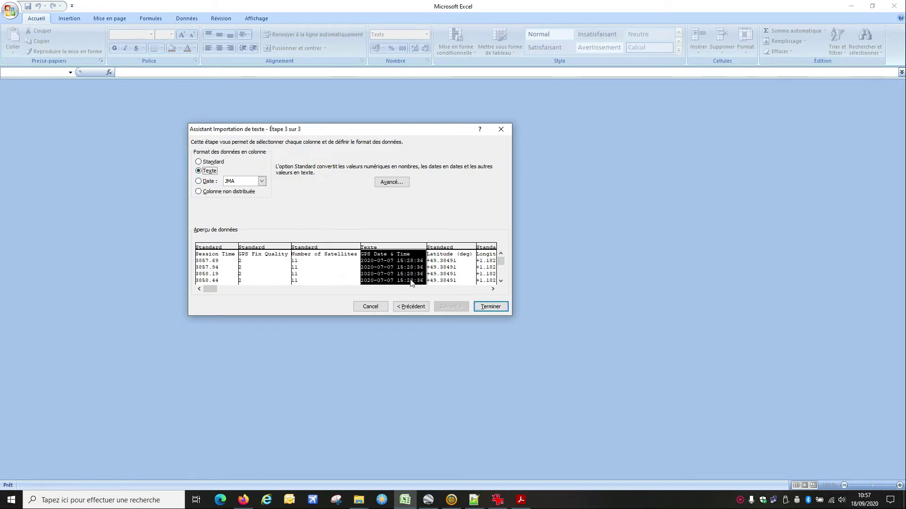
left_click(478, 308)
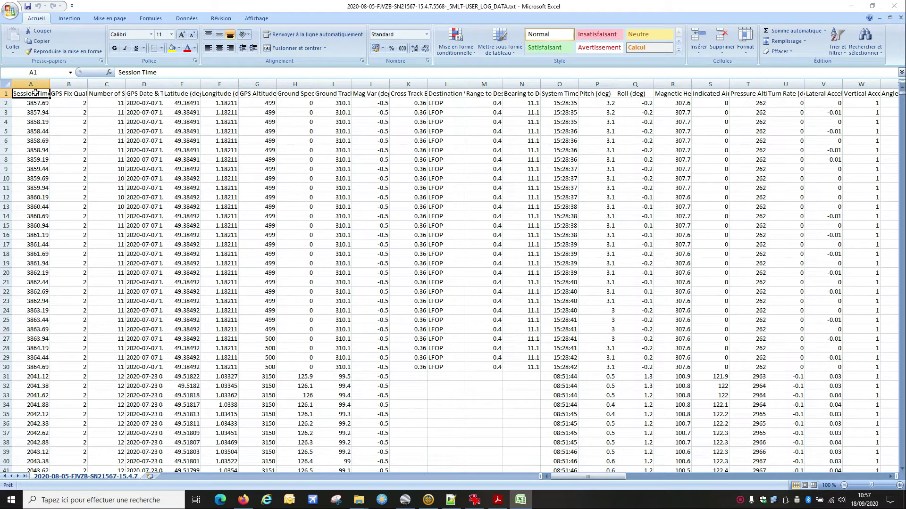
Examine the extent of the imported log data, down to its last row and across to its last column.
key("ctrl+Down")
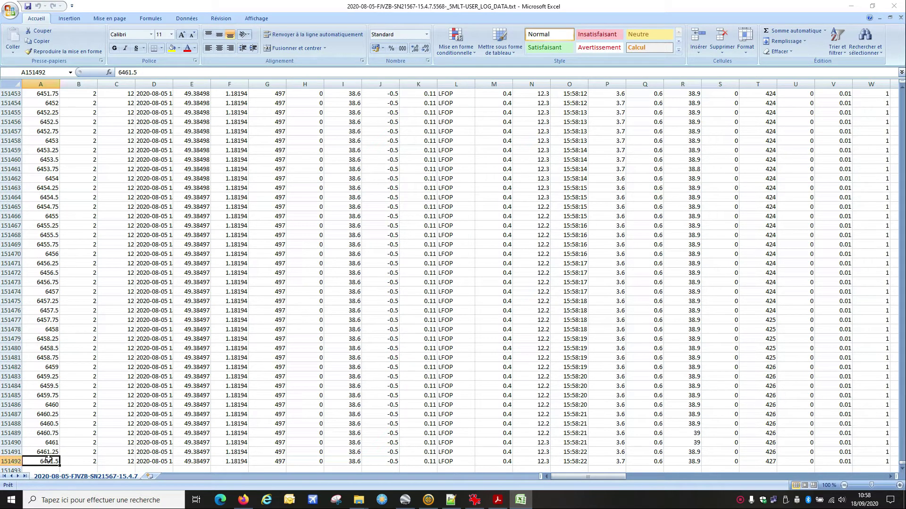
key("ctrl+Home")
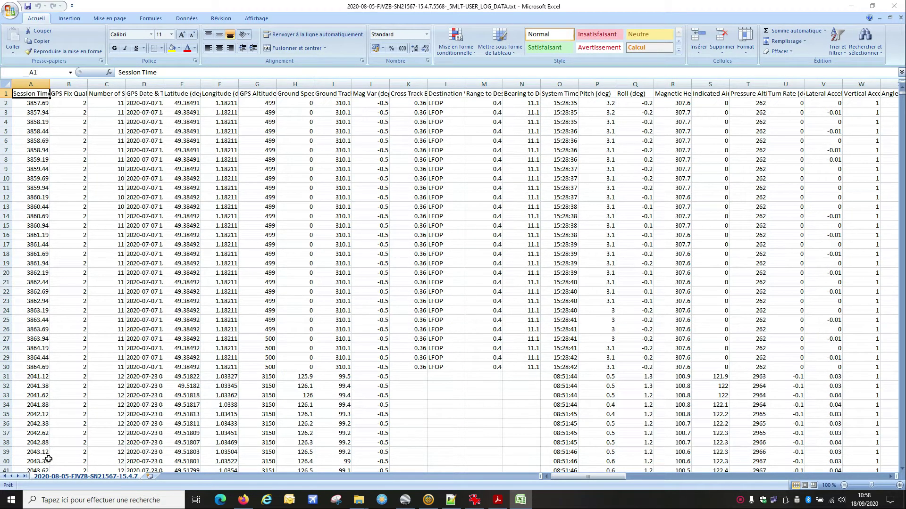
key("ctrl+Right")
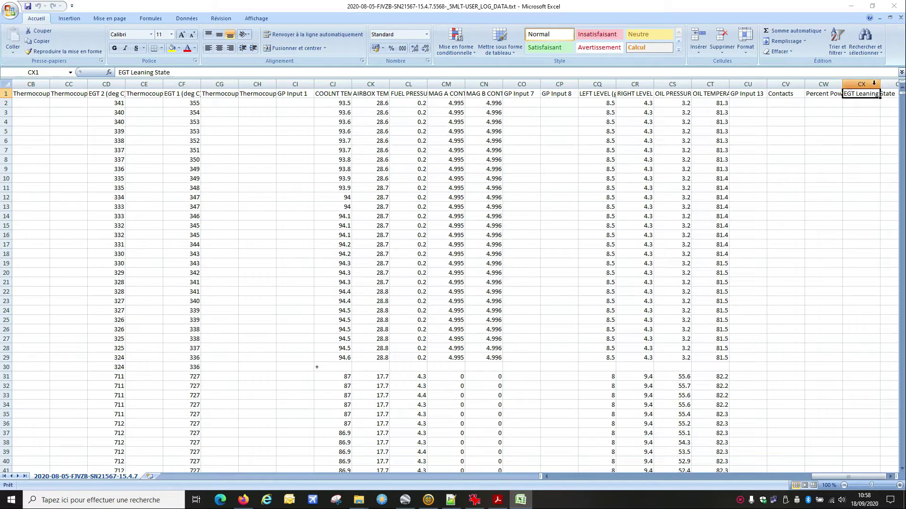
Delete all columns from Ground Speed (H) through EGT Leaning State (CX).
left_click(866, 81)
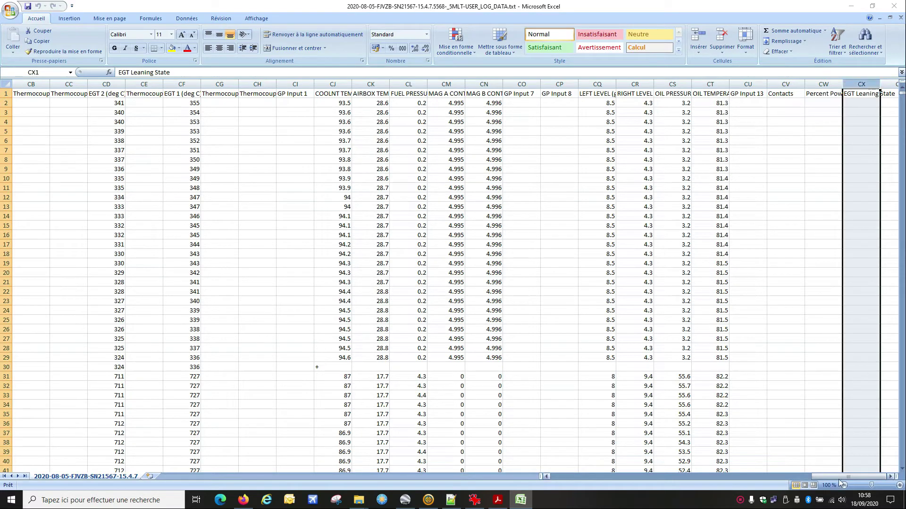
left_click_drag(839, 477, 562, 475)
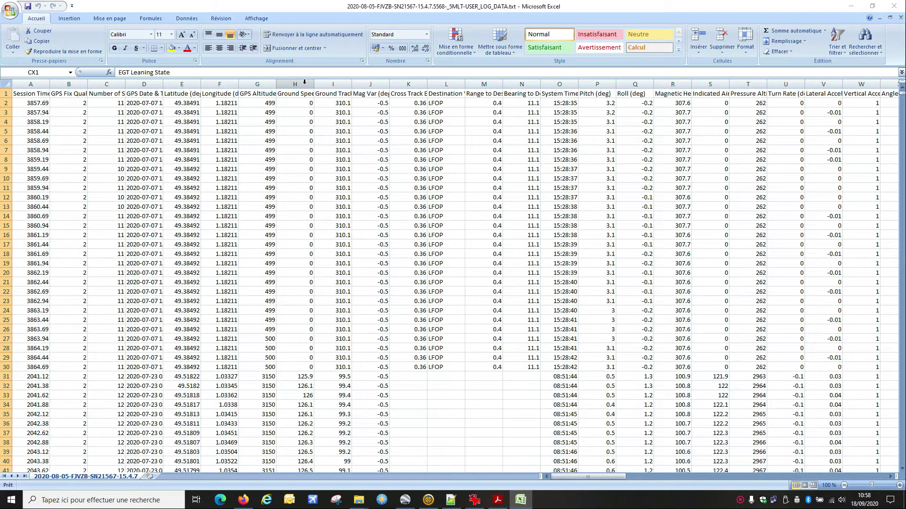
left_click(305, 83, "shift")
right_click(304, 83)
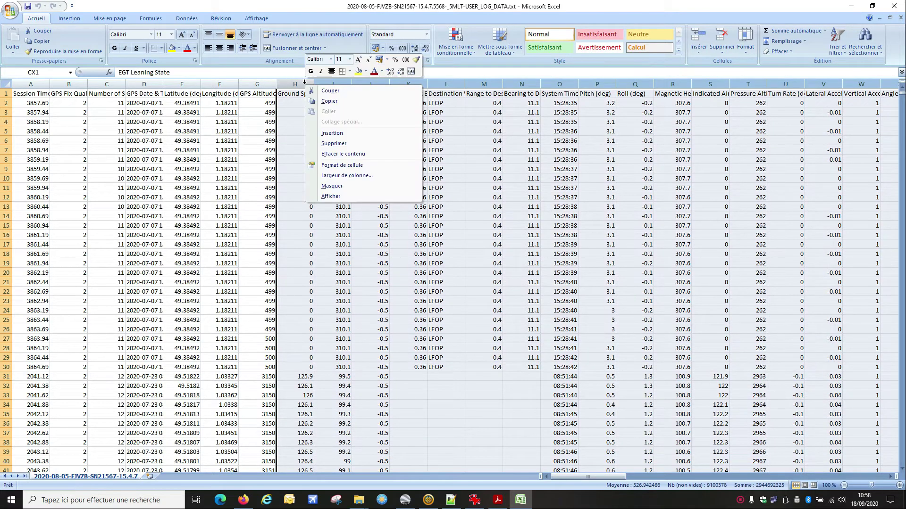
left_click(332, 143)
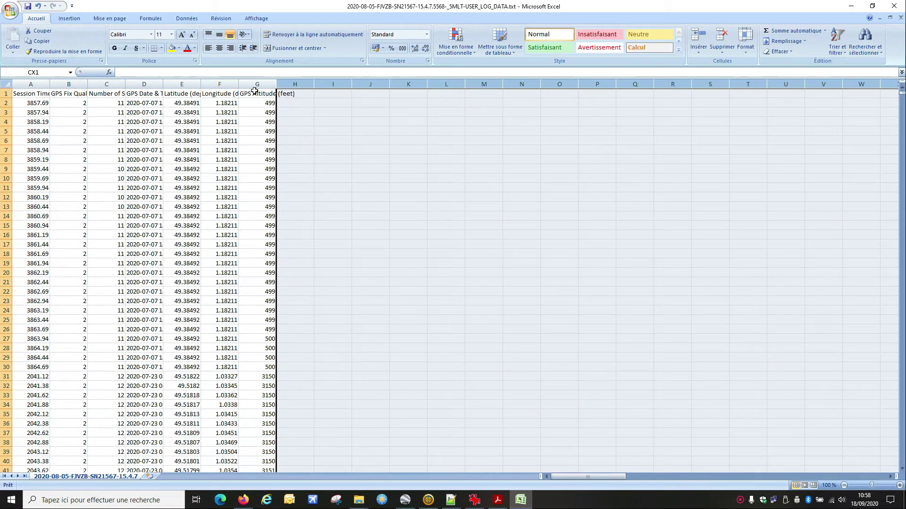
Auto-fit the widths of the GPS Date & Time, Latitude, Longitude and GPS Altitude columns to their contents.
double_click(276, 85)
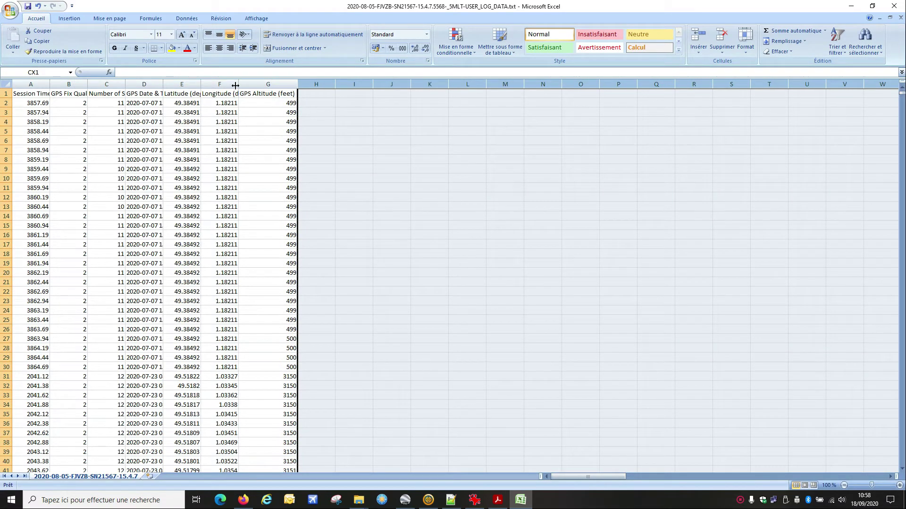
double_click(236, 86)
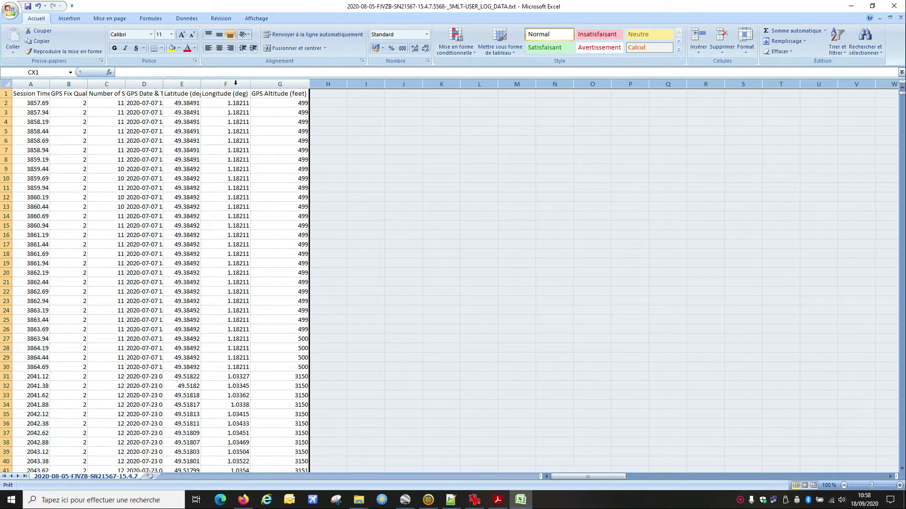
double_click(200, 81)
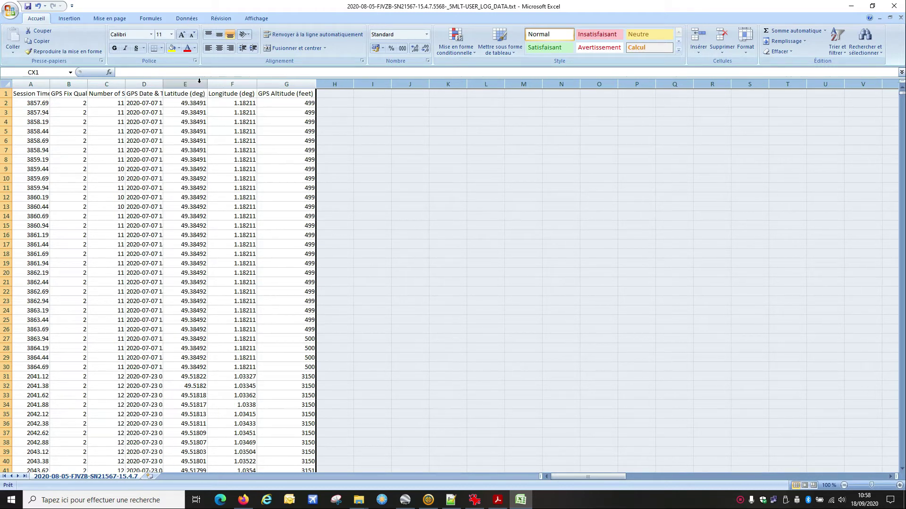
double_click(163, 84)
Delete the Session Time, GPS Fix Quality and Number of Satellites columns.
left_click(106, 84)
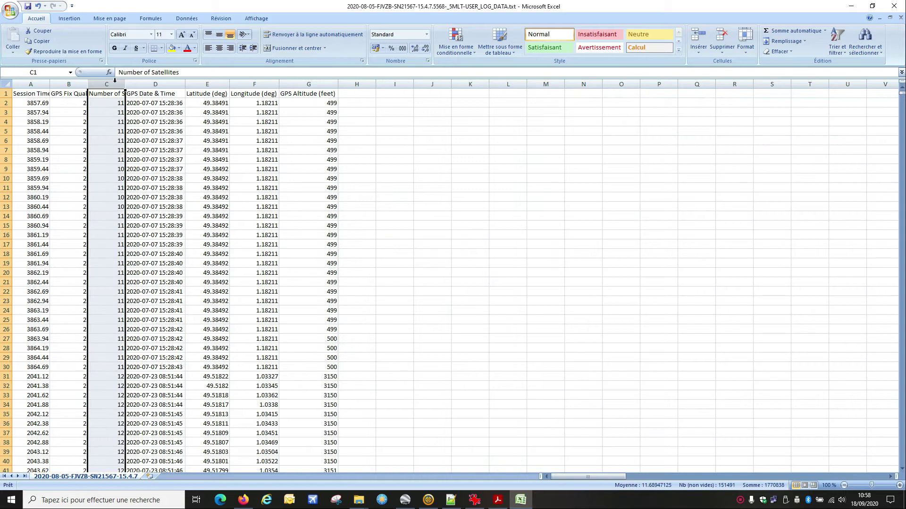
left_click(77, 84, "ctrl")
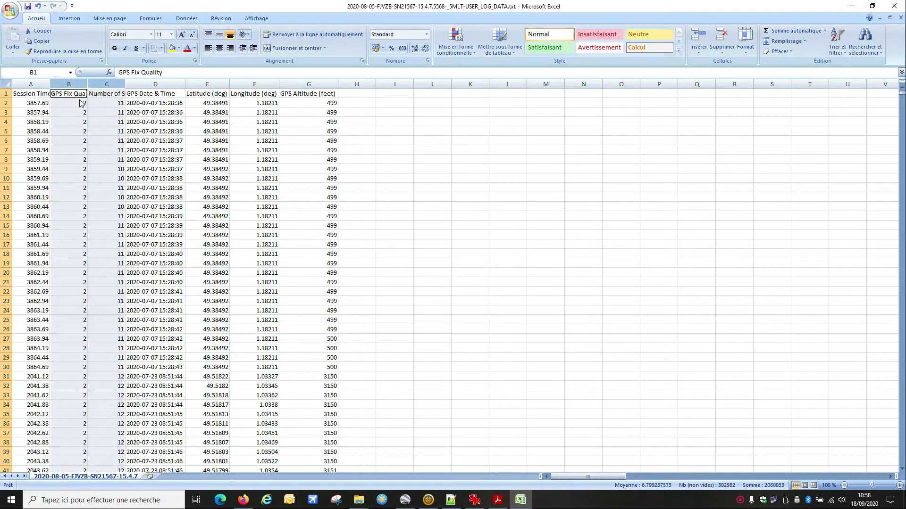
left_click(40, 85, "ctrl")
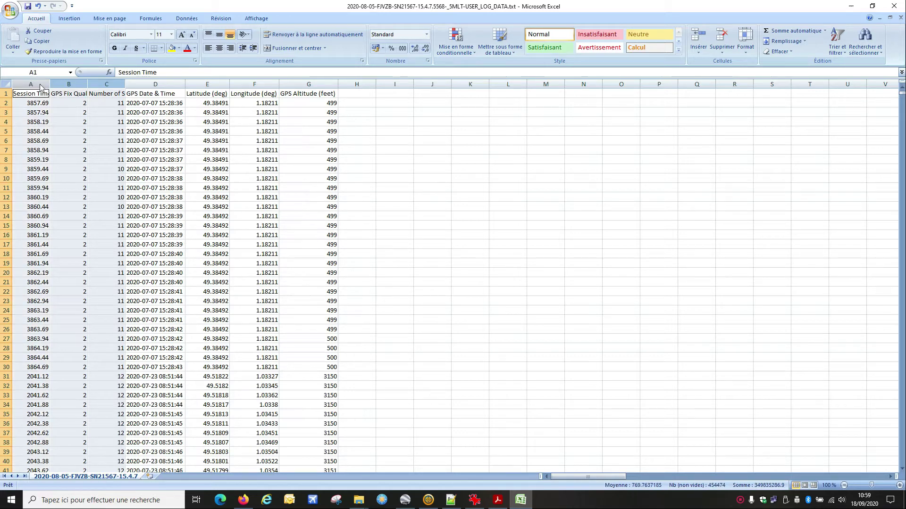
right_click(40, 86)
left_click(83, 144)
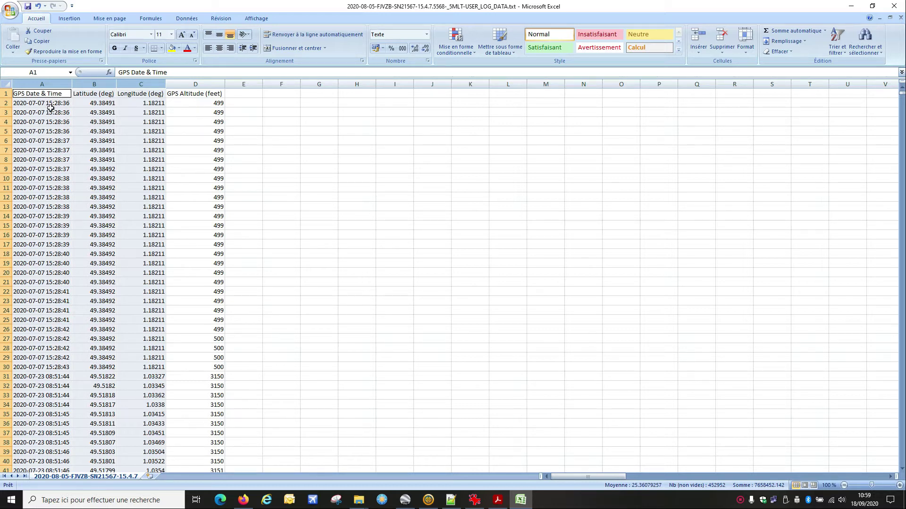
Delete rows 2 to 125643, which hold all log entries dated before 2020-08-05.
left_click(5, 103)
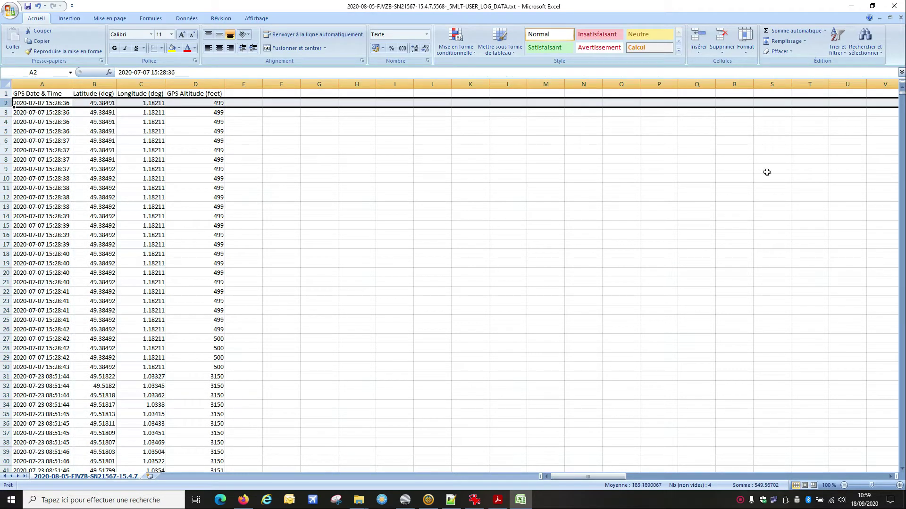
left_click_drag(902, 98, 902, 402)
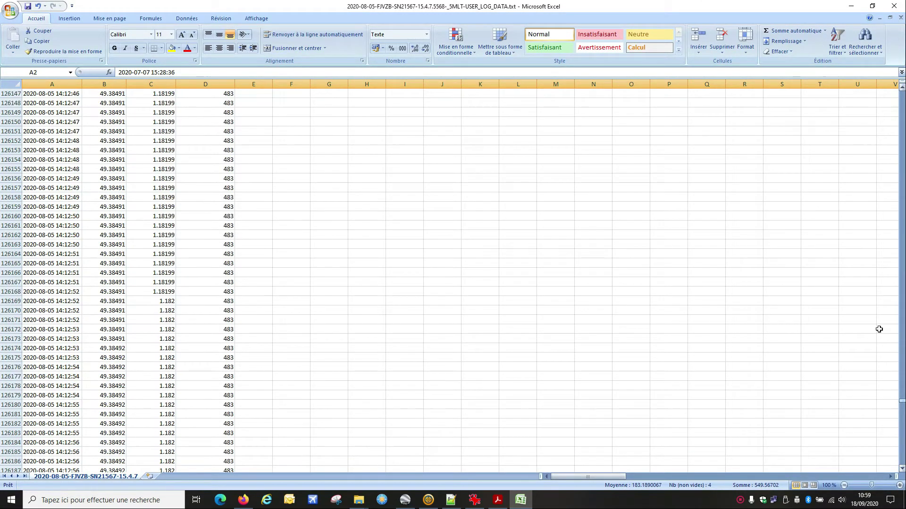
double_click(902, 209)
left_click(902, 209)
left_click(902, 209)
left_click(902, 209)
left_click(902, 209)
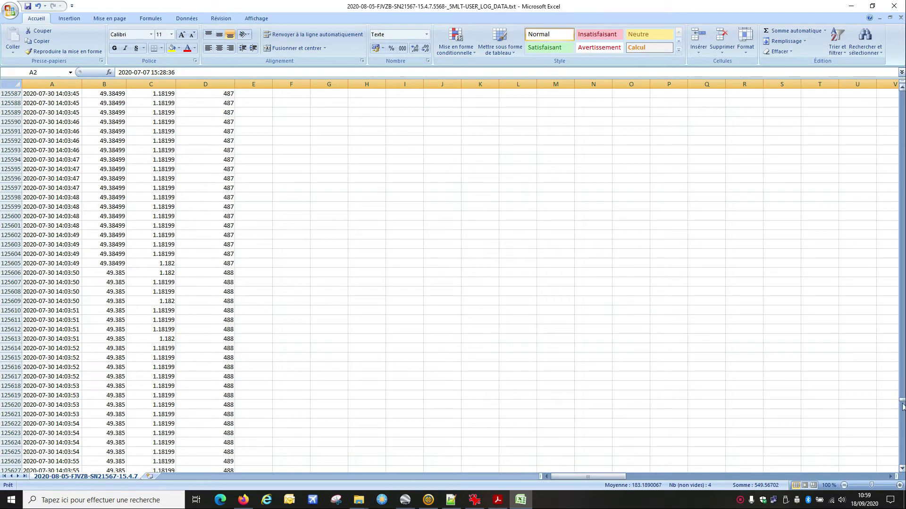
scroll(301, 196, "down", 13)
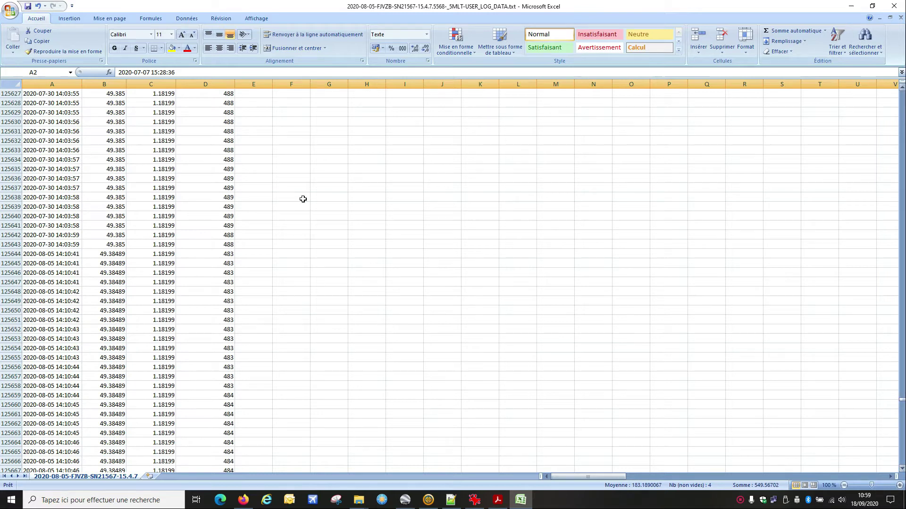
left_click(10, 244, "shift")
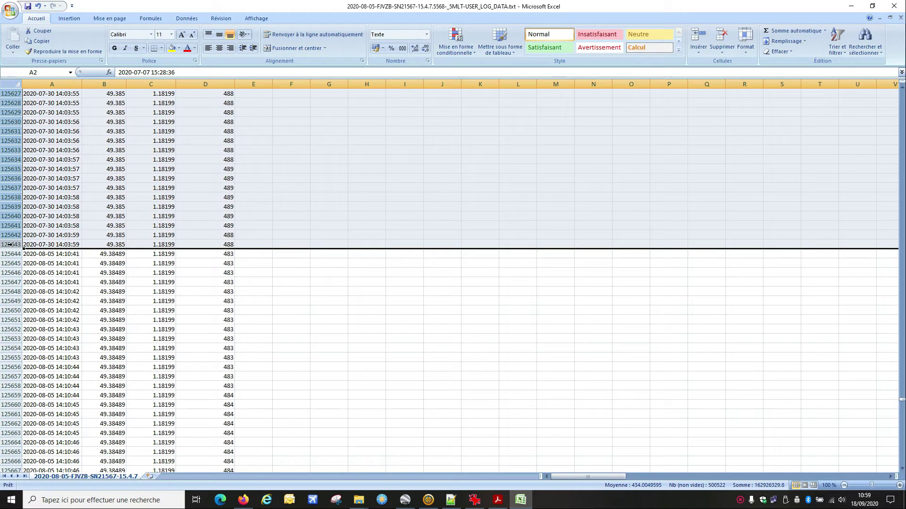
right_click(10, 244)
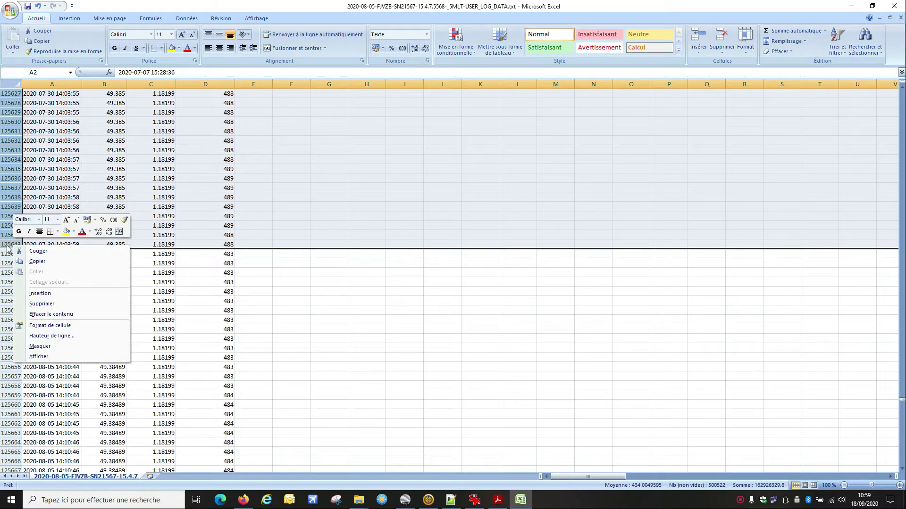
left_click(50, 305)
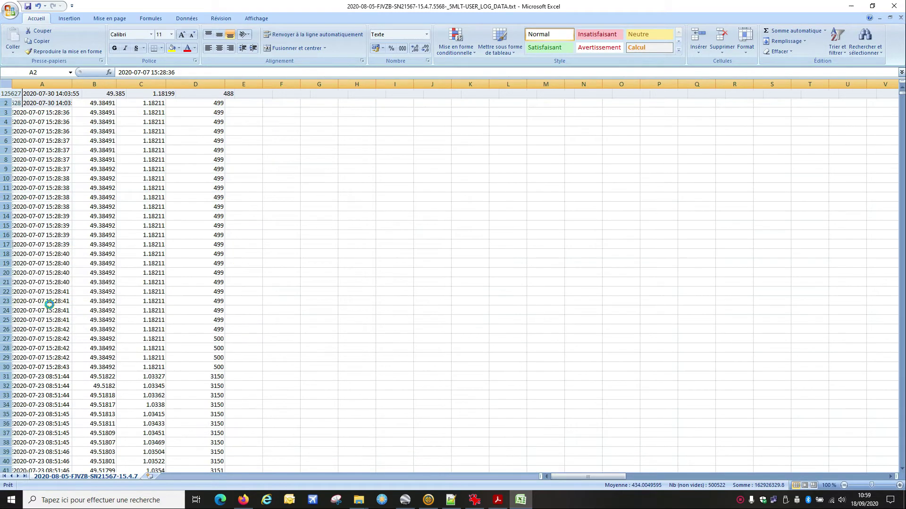
Examine the remaining 2020-08-05 records from first to last row, including the repeated timestamps in the GPS Date & Time column.
left_click(52, 102)
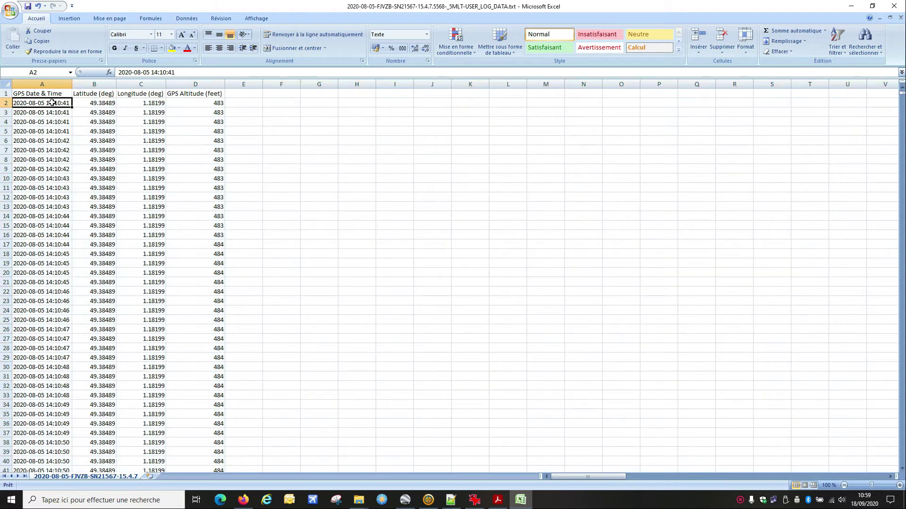
key("shift+Down")
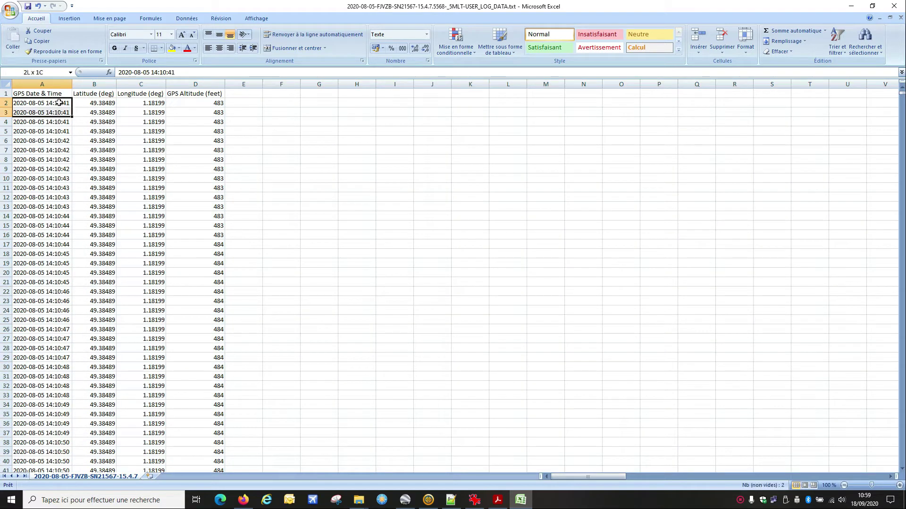
key("ctrl+Up")
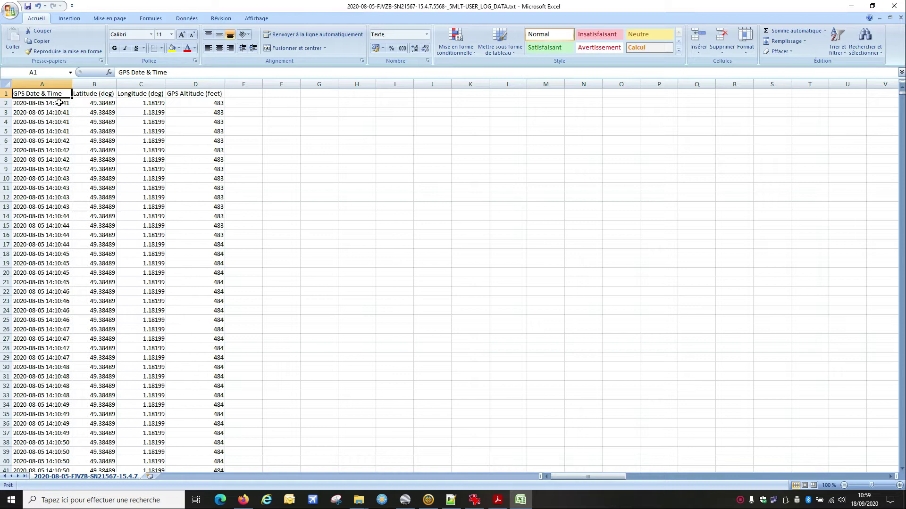
key("ctrl+Down")
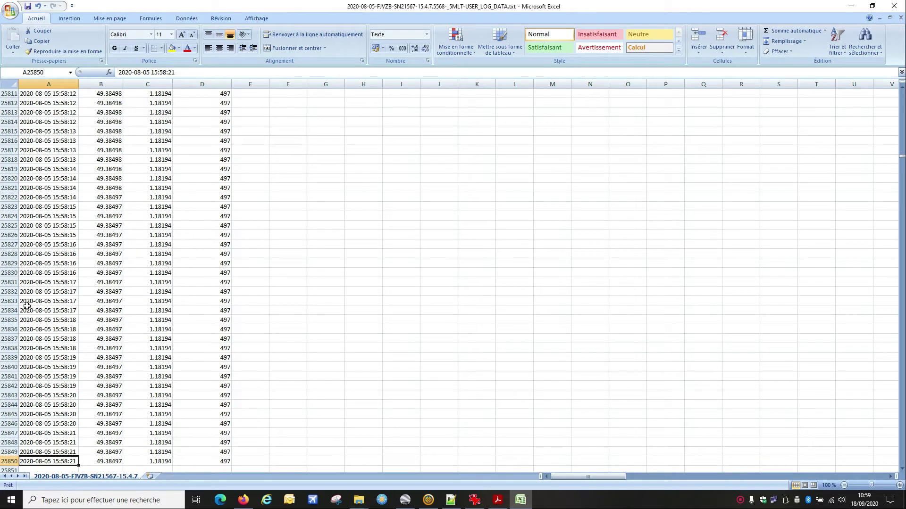
key("ctrl+Up")
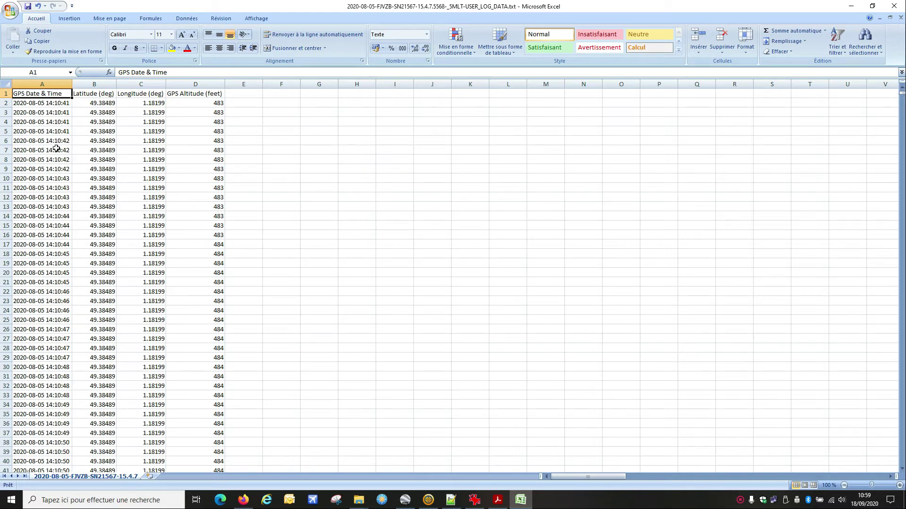
left_click(57, 105)
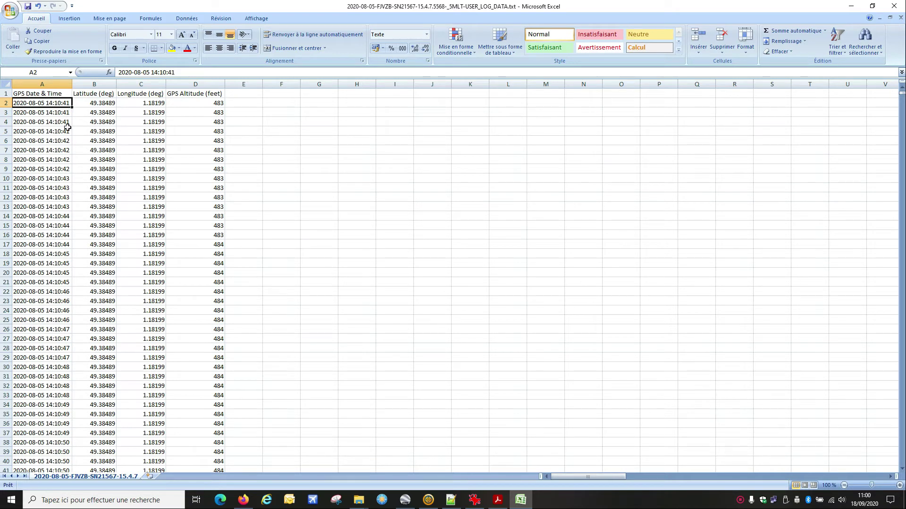
left_click(67, 113)
left_click(65, 121)
left_click(63, 131)
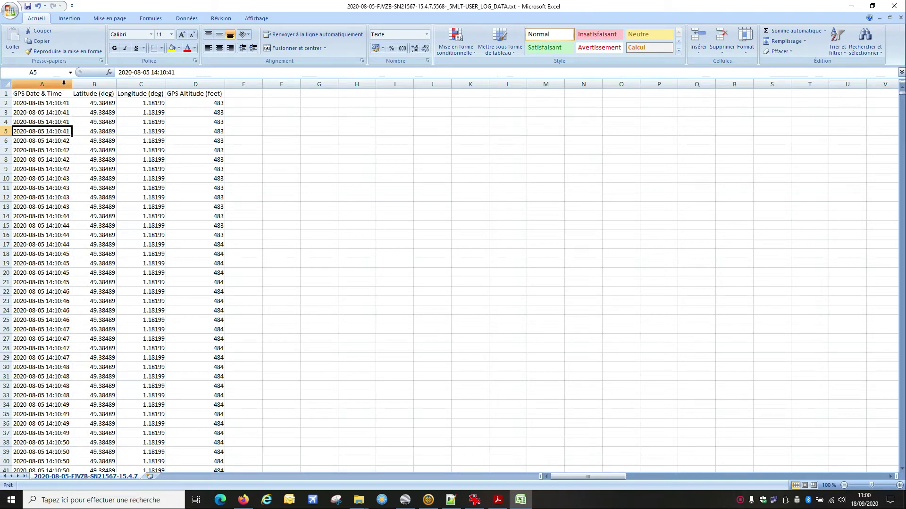
Remove duplicate rows from columns A to D, comparing only the GPS Date & Time column.
left_click(64, 83)
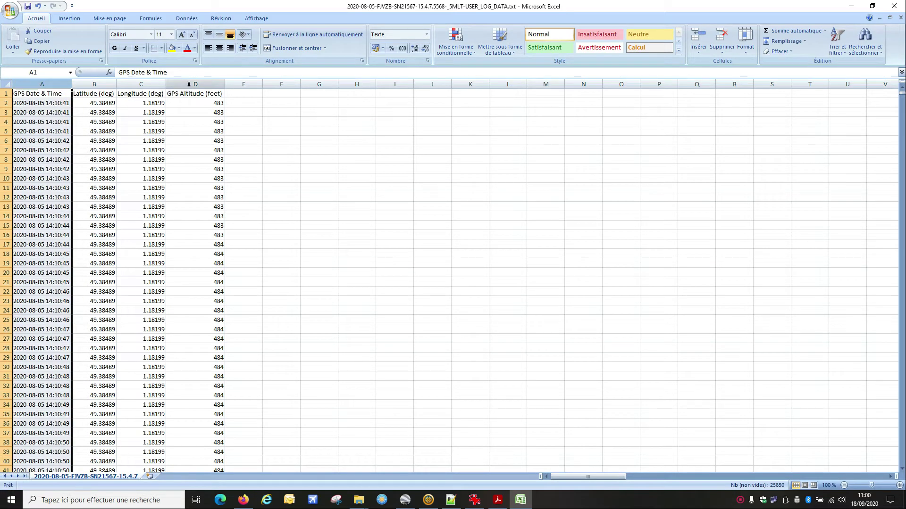
left_click(189, 84, "shift")
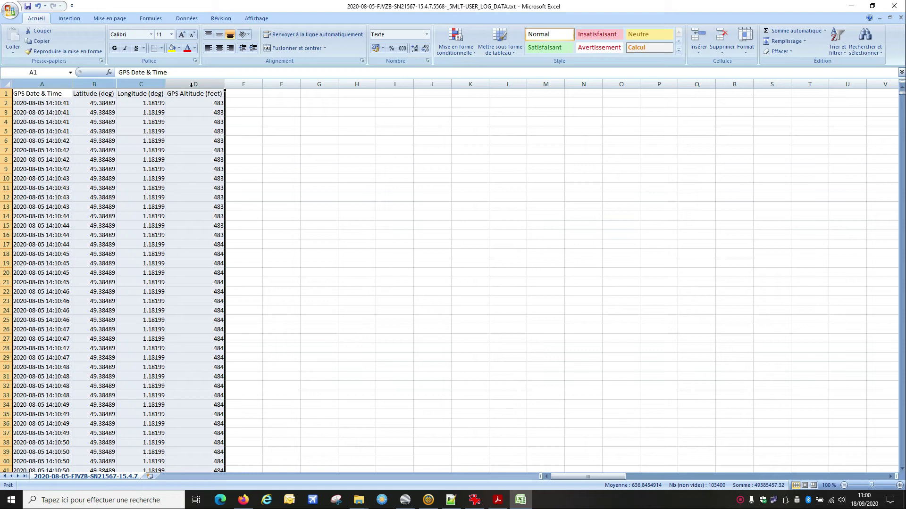
left_click(188, 19)
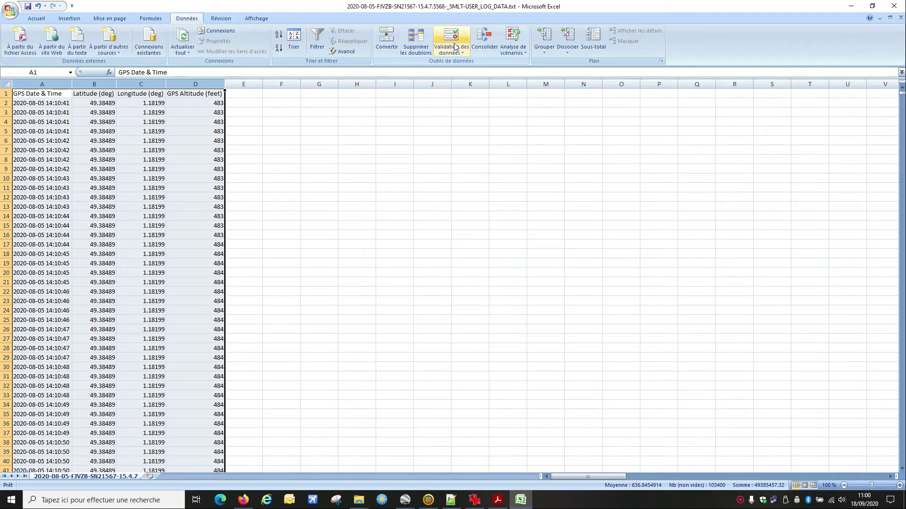
left_click(417, 40)
left_click(333, 200)
left_click(246, 230)
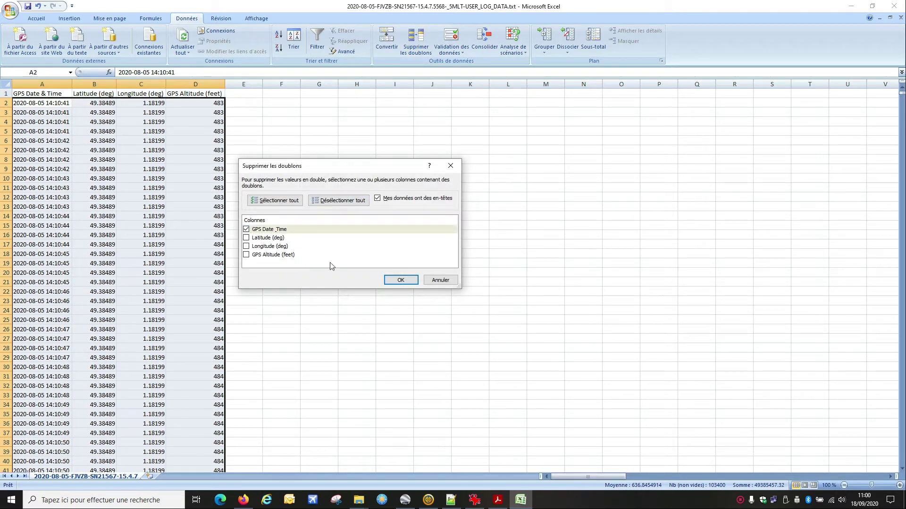
left_click(399, 280)
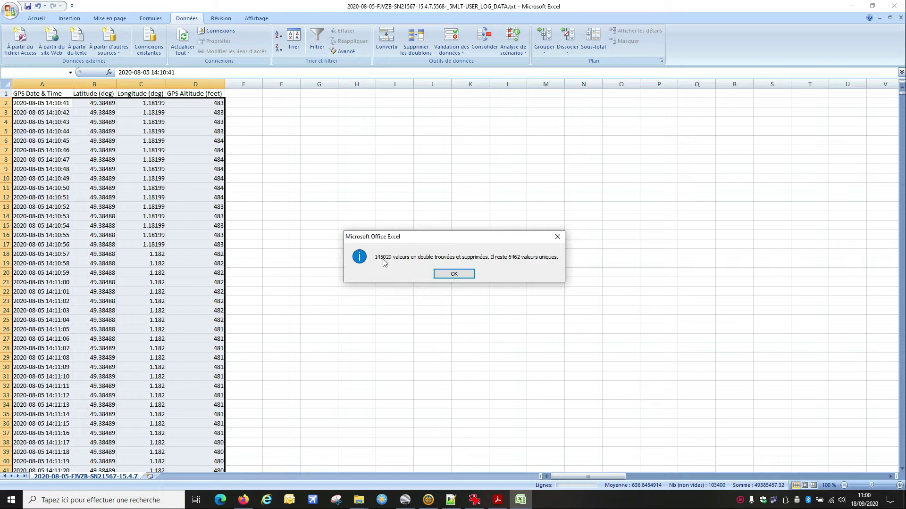
left_click(455, 274)
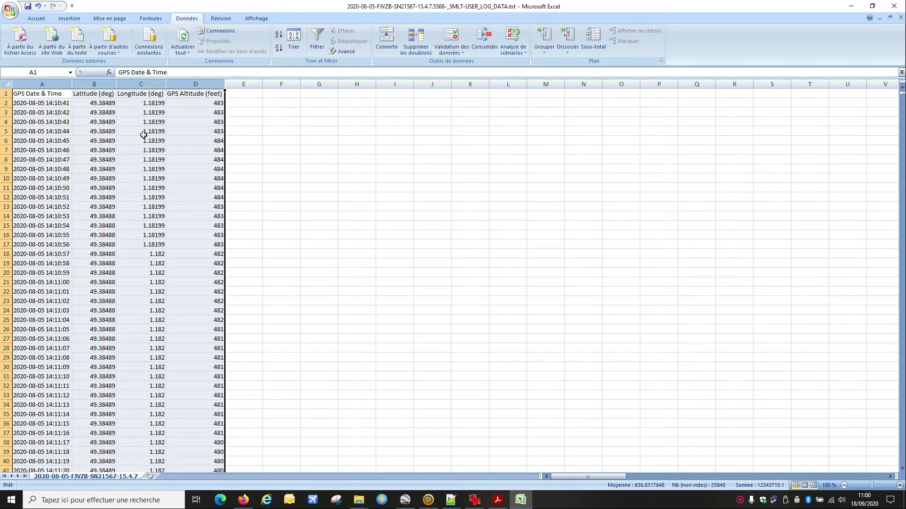
Check the de-duplicated data down to its last row, and the GPS Altitude column's header and first value.
left_click(62, 106)
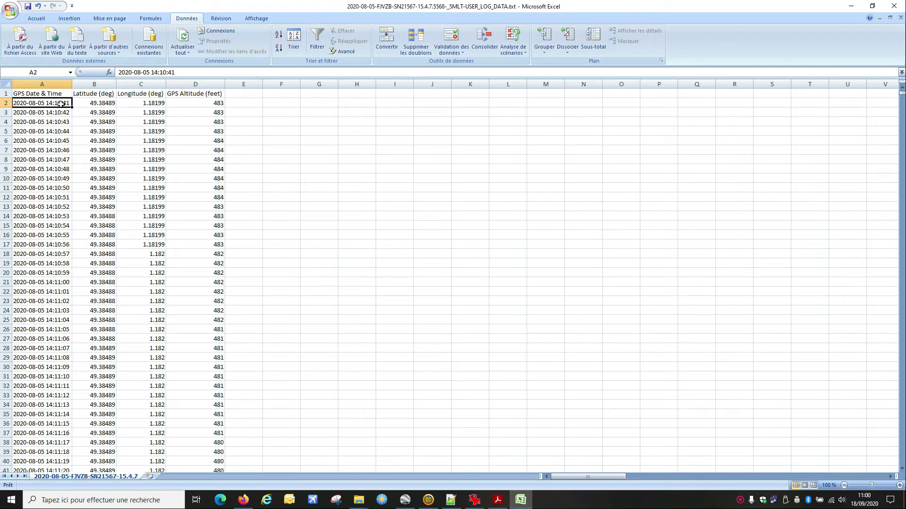
key("ctrl+Down")
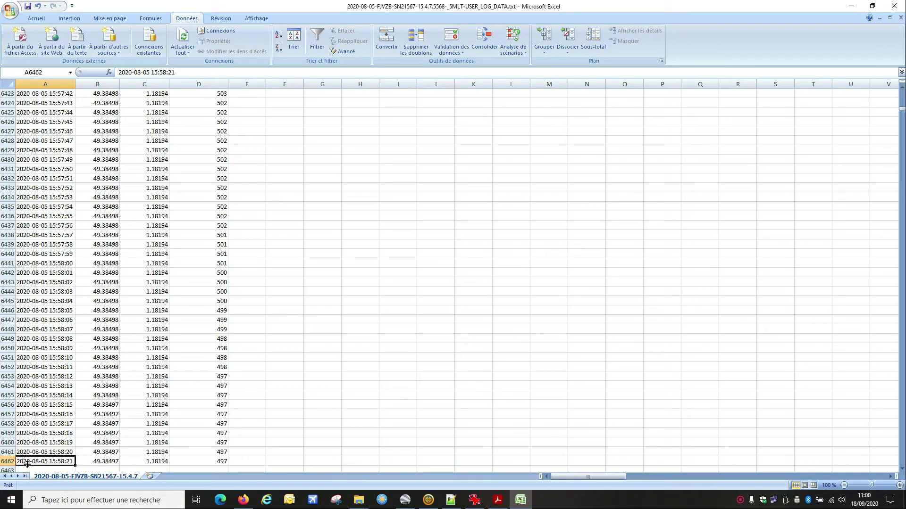
key("ctrl+Up")
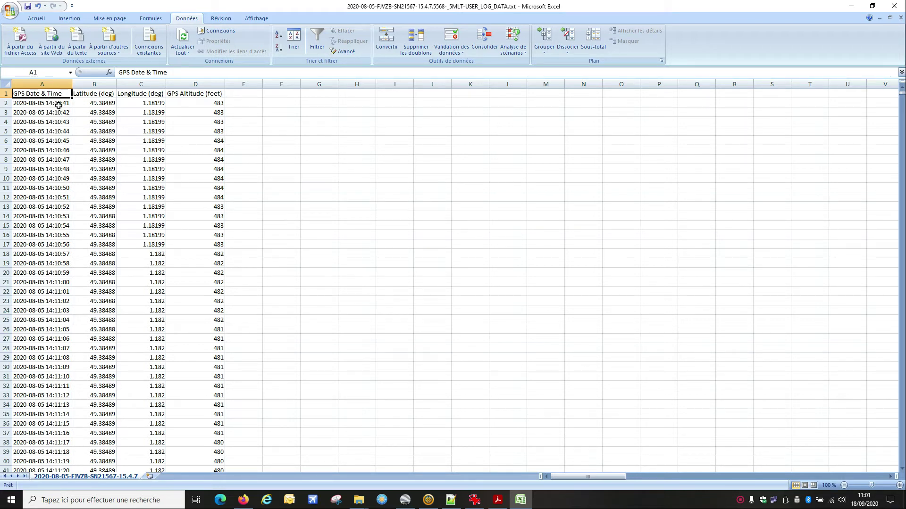
left_click(201, 105)
left_click(206, 93)
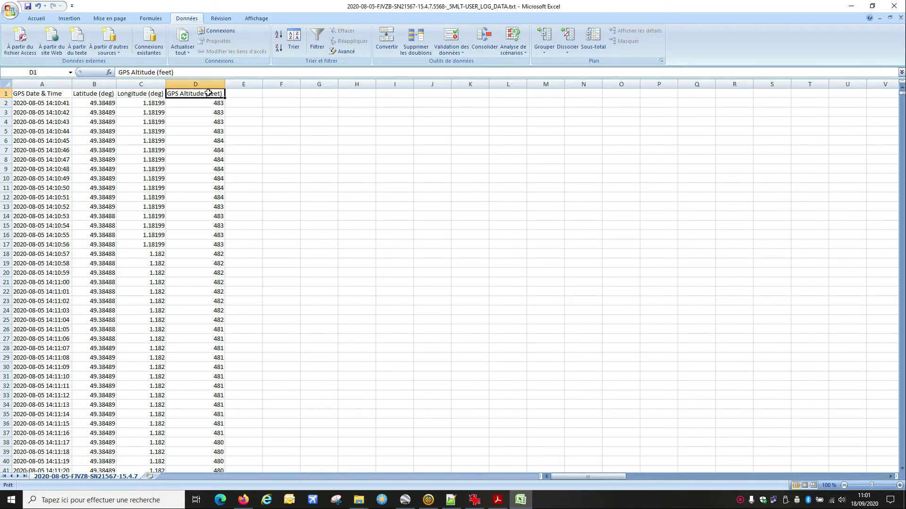
Add the header "GPS Altitude (mètre)" in E1, based on the feet altitude header, and fit column E to its width.
key("ctrl+c")
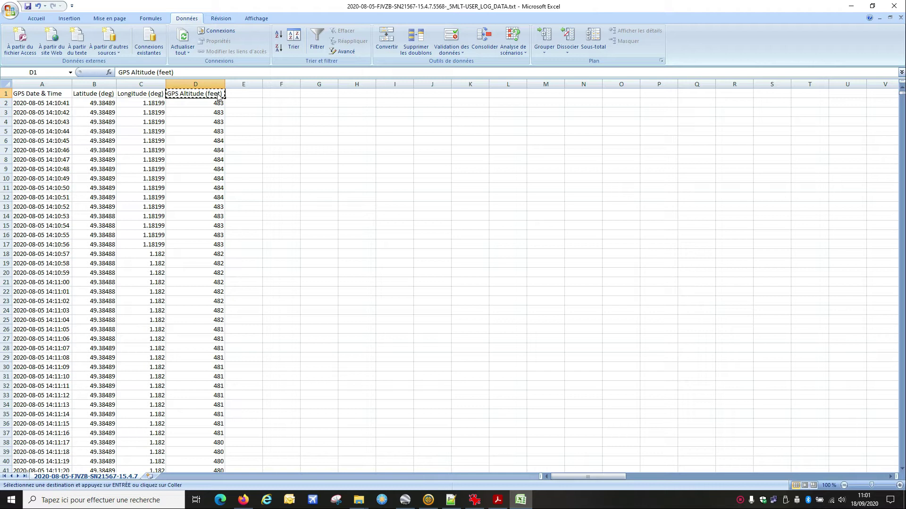
left_click(241, 93)
key("ctrl+v")
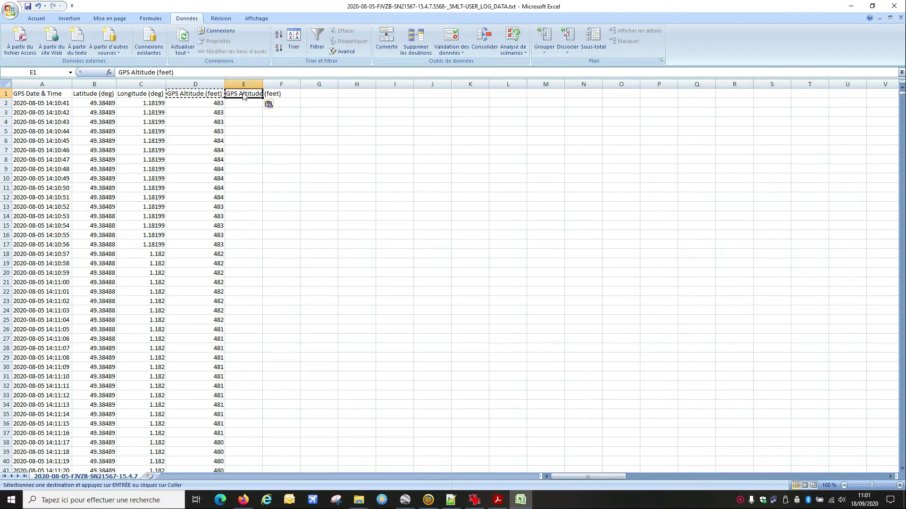
left_click(174, 73)
left_click_drag(172, 72, 159, 71)
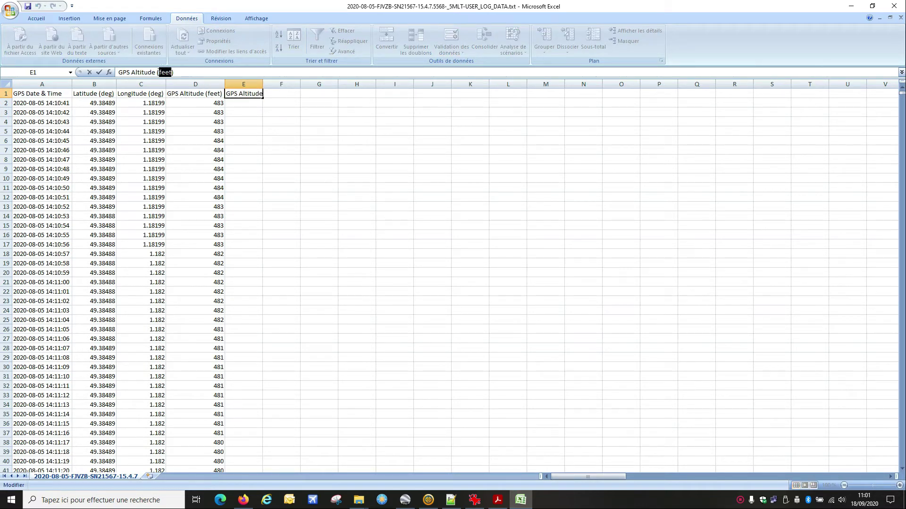
type("mètre")
key("Return")
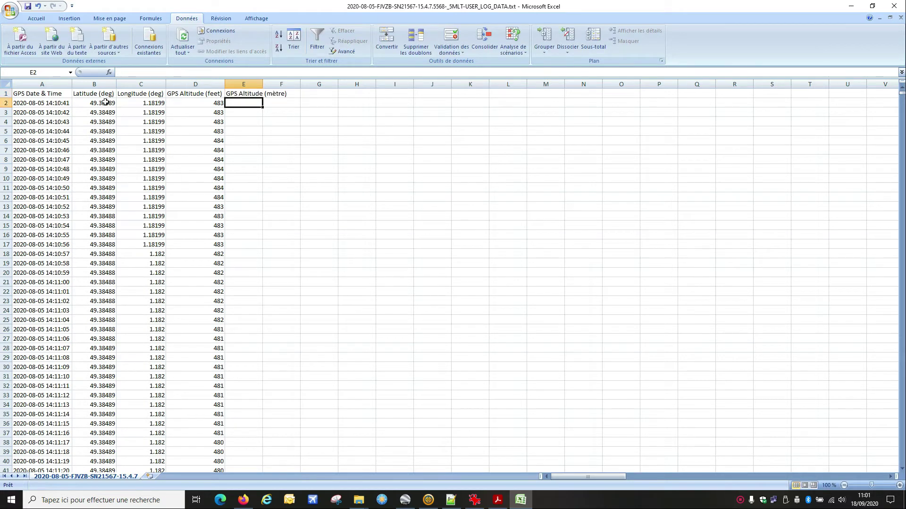
double_click(263, 84)
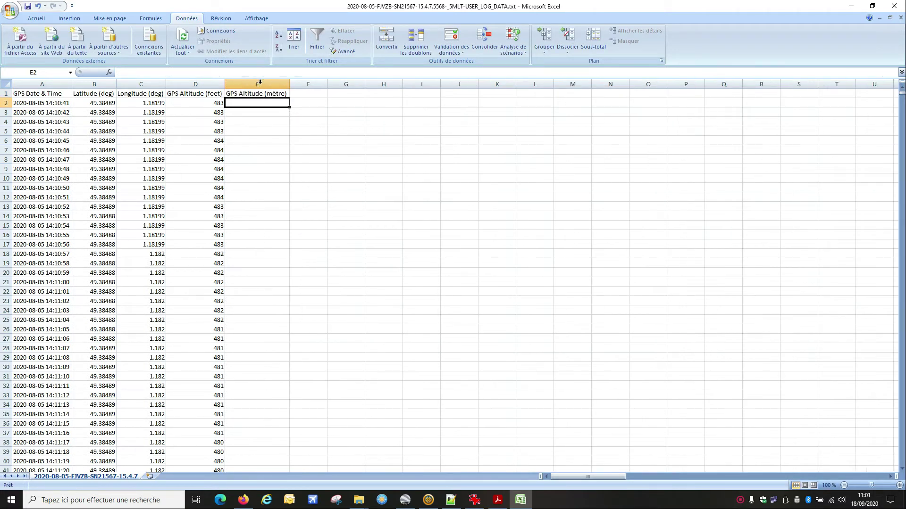
Switch to Firefox, search Google for "convertion pieds mètre" to look up the feet-to-metre factor, and return to Excel.
left_click(242, 501)
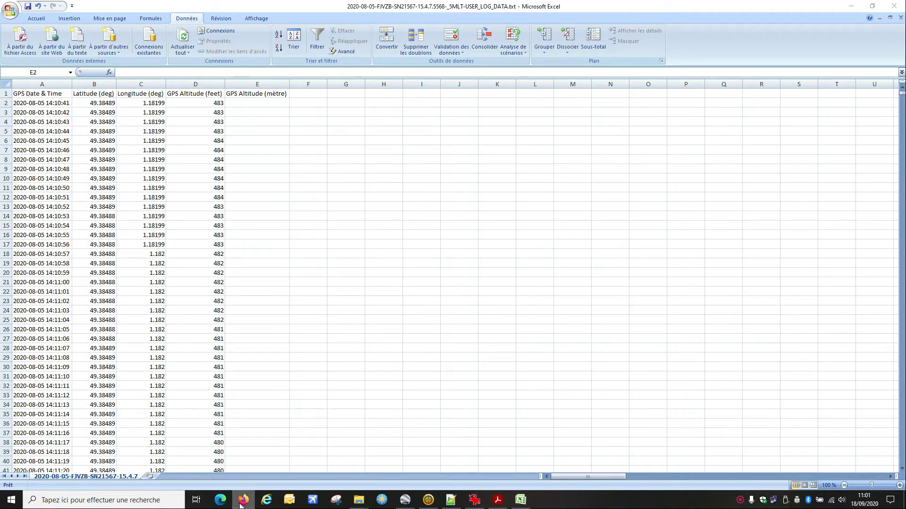
right_click(241, 503)
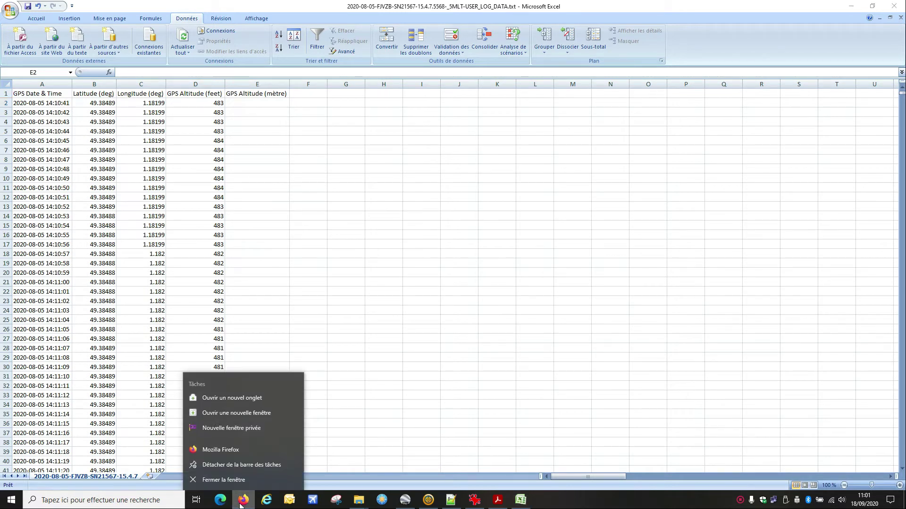
left_click(222, 451)
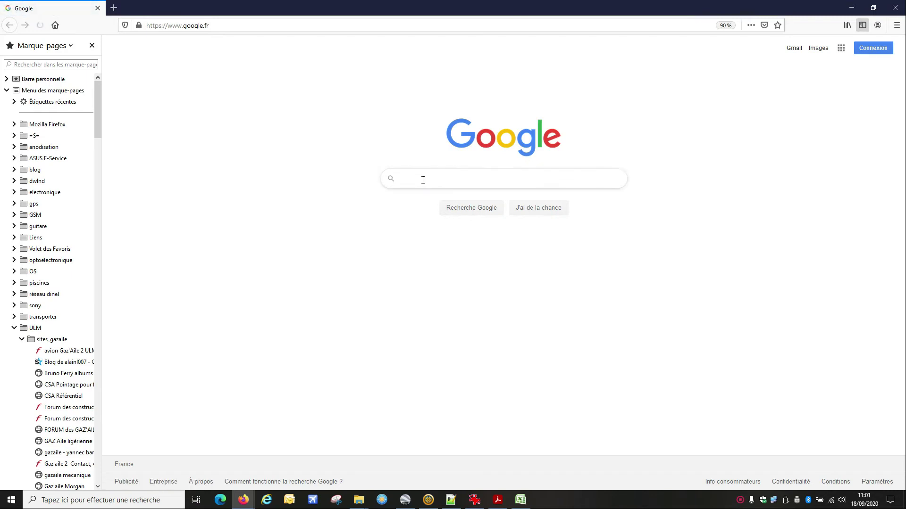
type("convert")
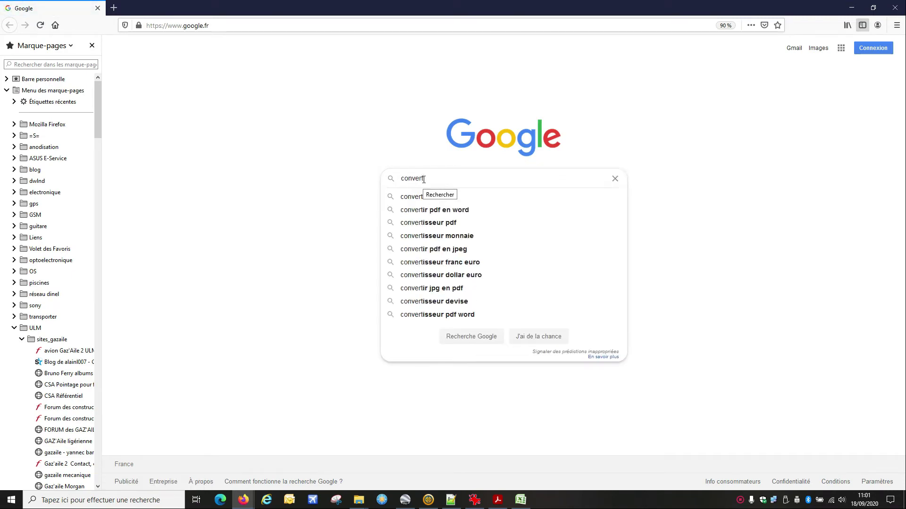
key("BackSpace")
type("sion")
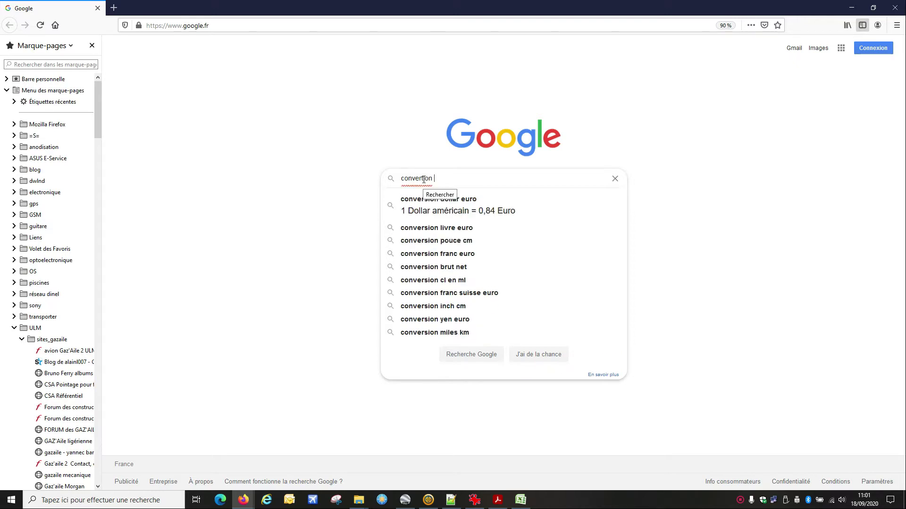
type(" pieds m")
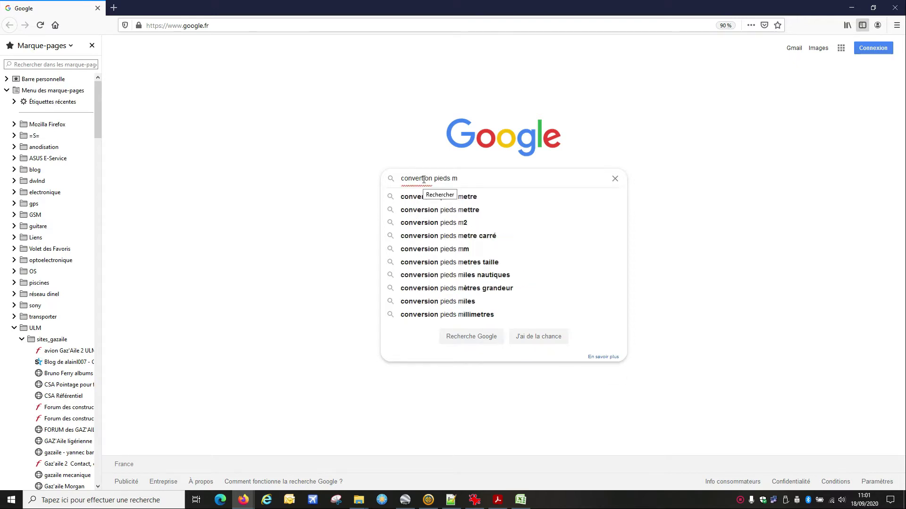
type("ètre")
key("Return")
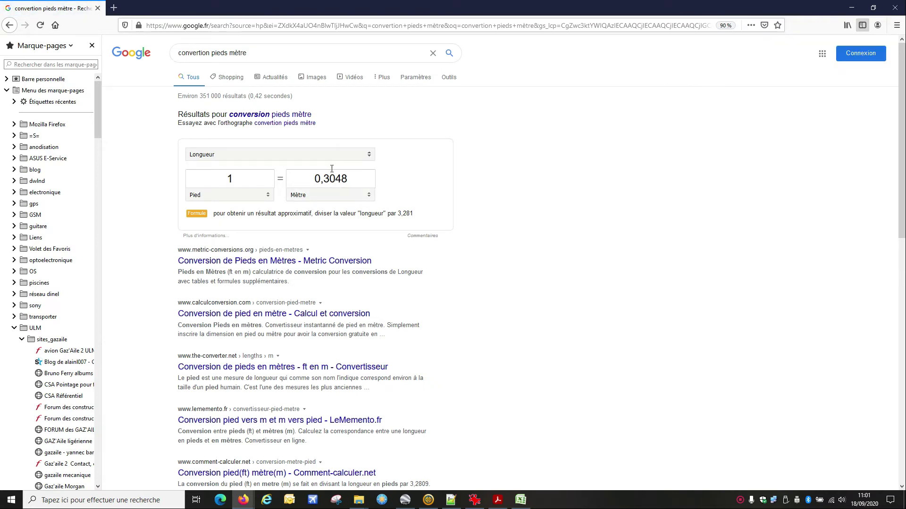
left_click(97, 8)
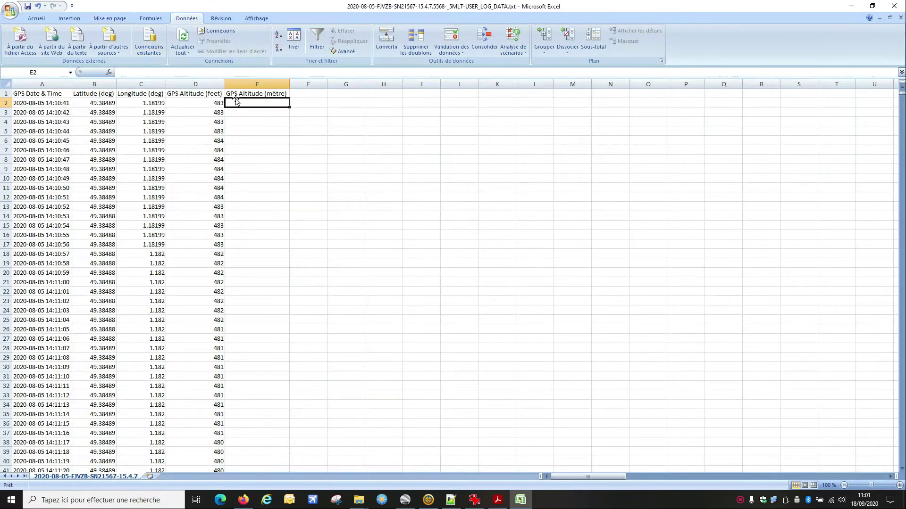
Enter the formula =ENT(D2*0.3048) in E2 to convert the first altitude from feet to whole metres.
type("=")
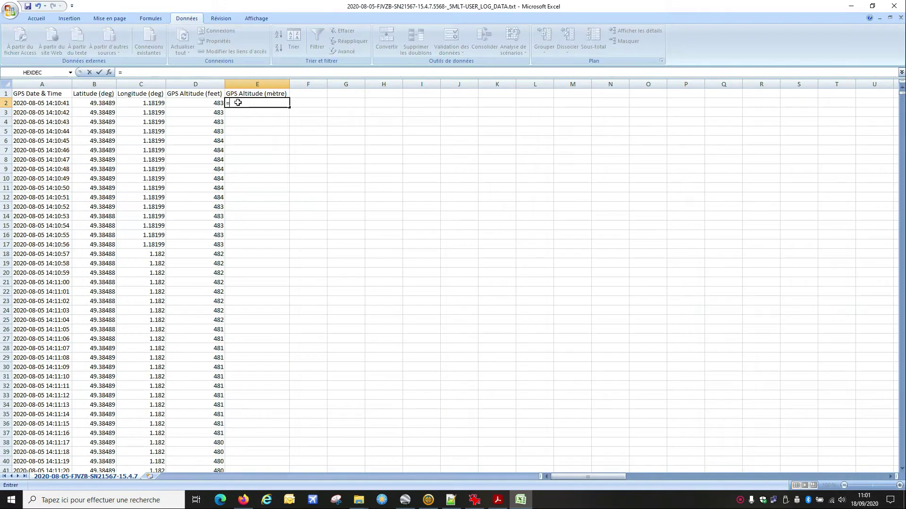
type("ent(")
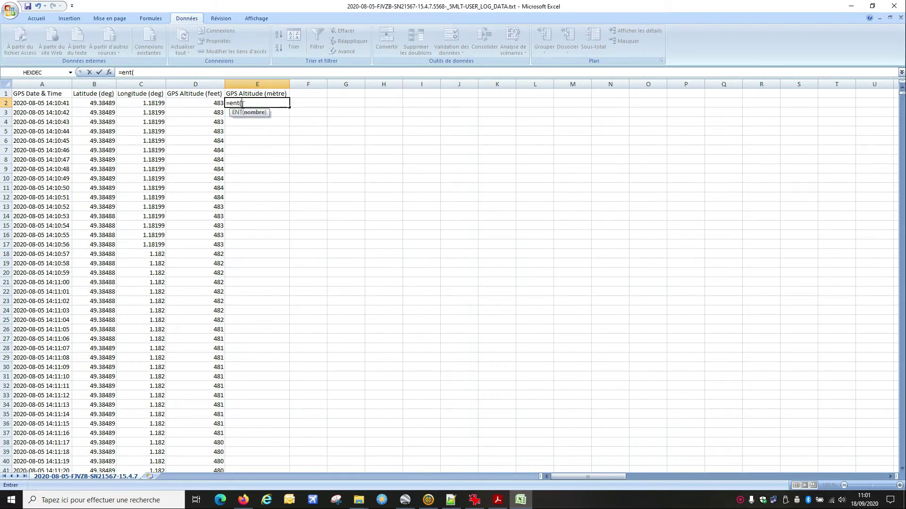
left_click(216, 102)
type("*")
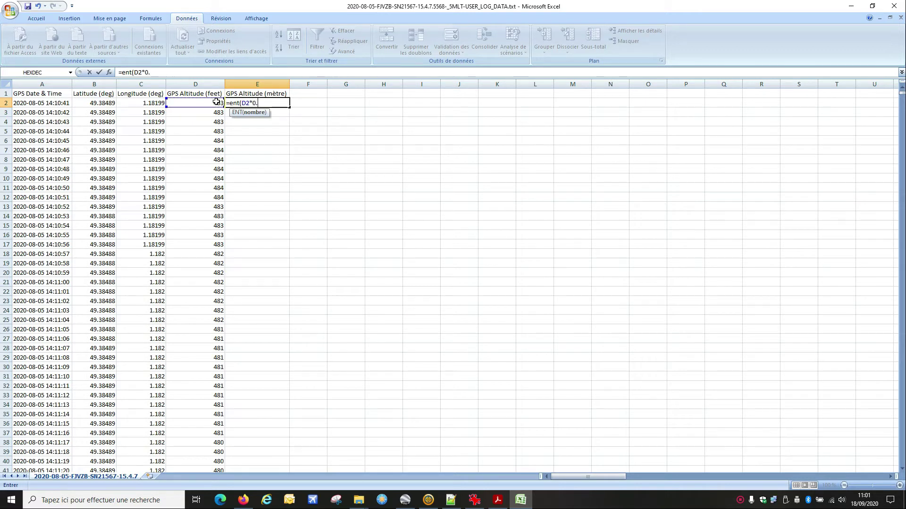
type("0.3048")
key("Return")
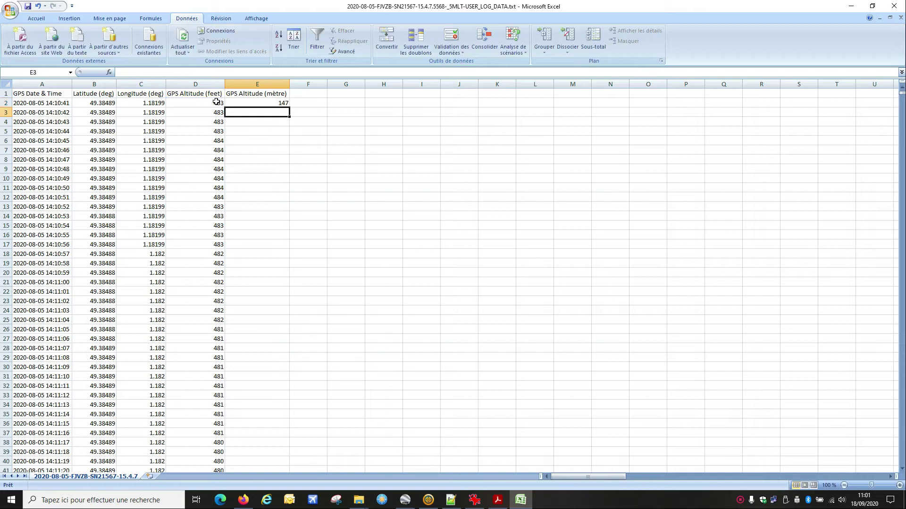
left_click(252, 101)
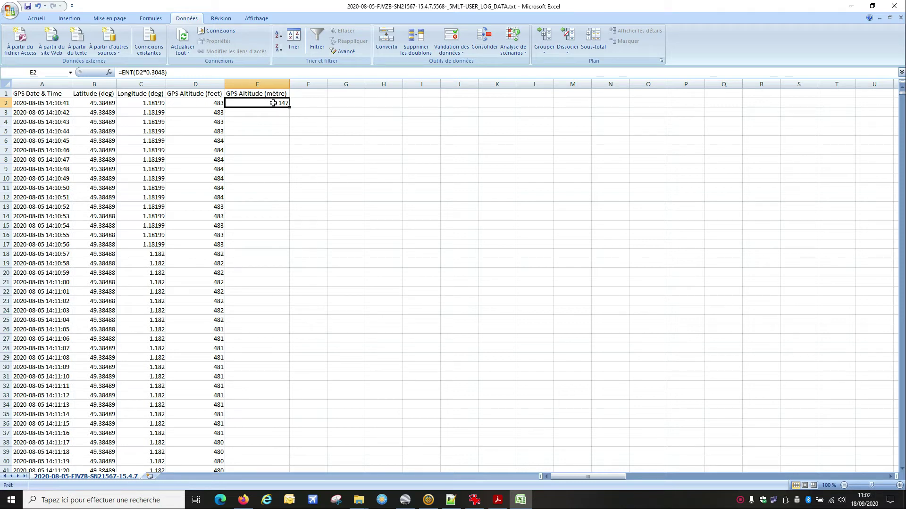
left_click(207, 101)
key("shift+Down")
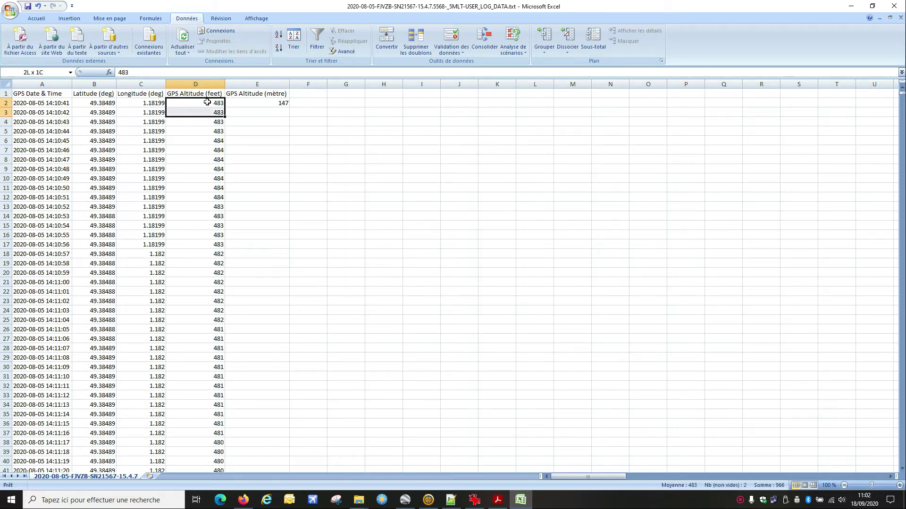
key("Up")
key("ctrl+Down")
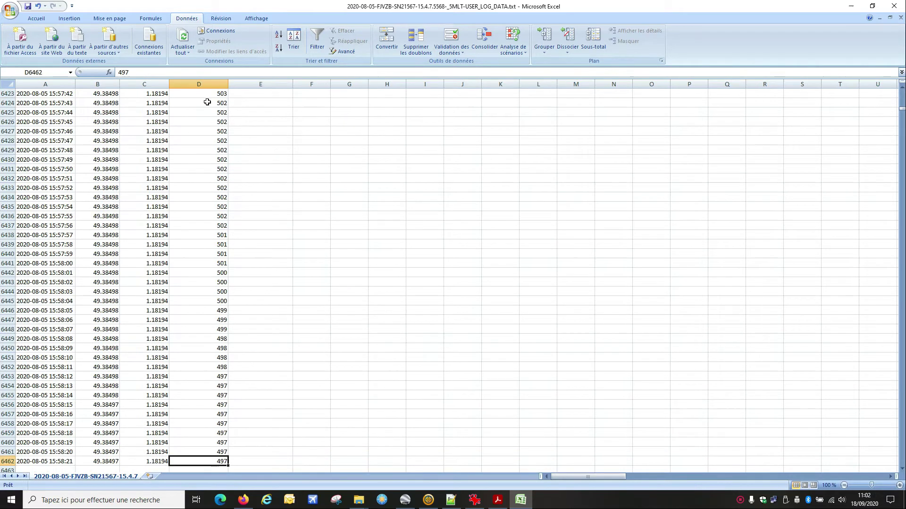
left_click(237, 460)
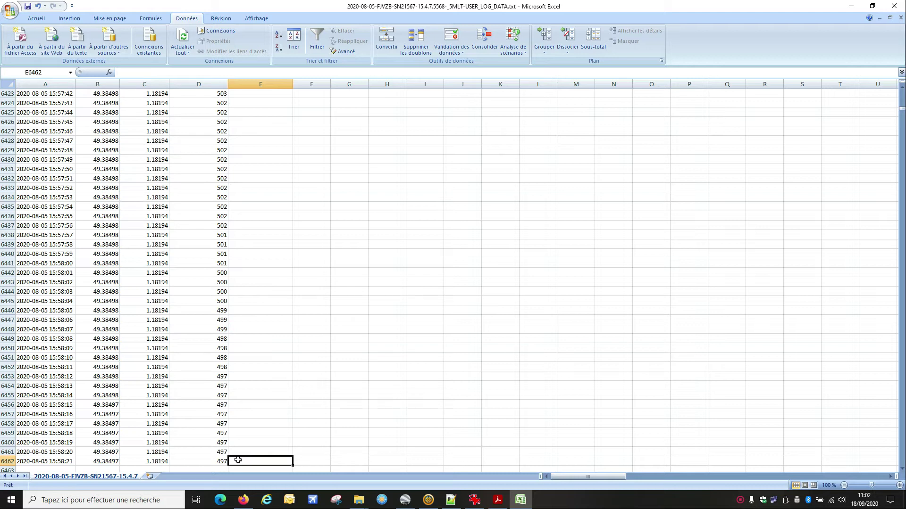
key("ctrl+shift+Up")
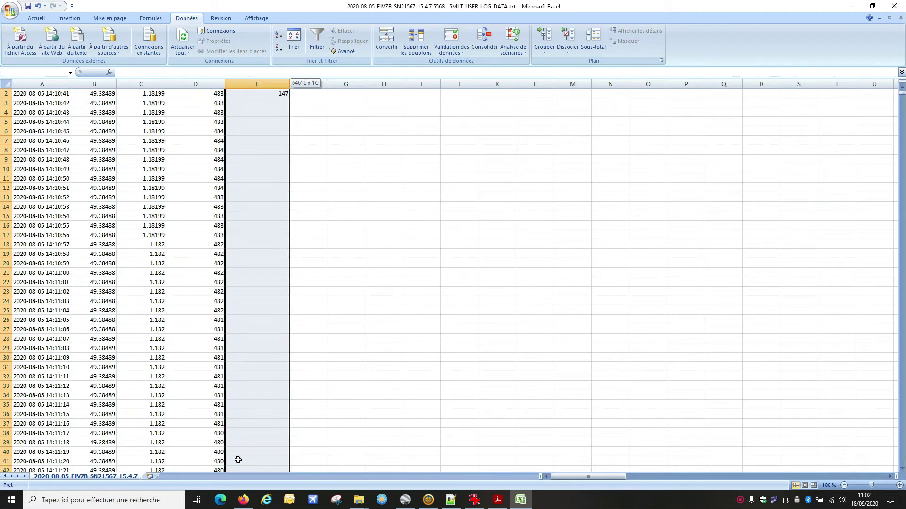
key("shift+Down")
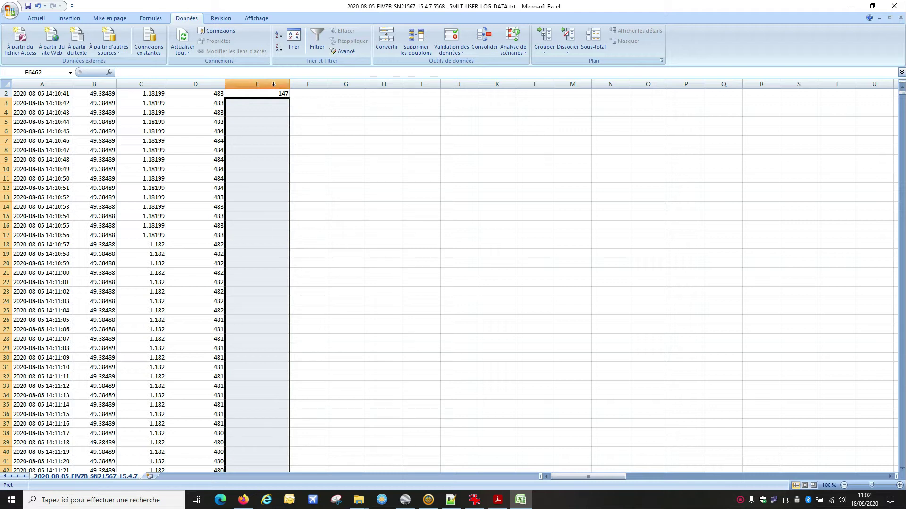
Copy the metre conversion formula from E2 into E3 to E6462, and check the column from its last row back to its header.
left_click(273, 93)
key("ctrl+c")
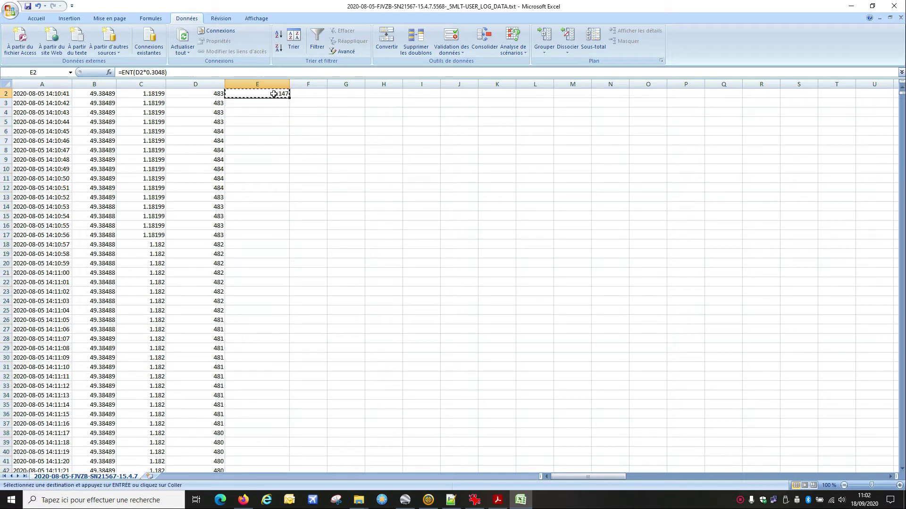
left_click(214, 103)
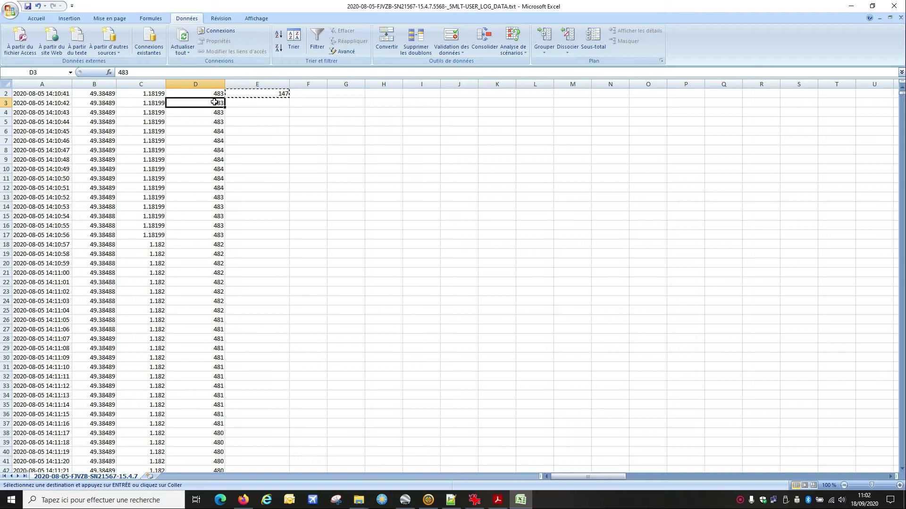
key("ctrl+Down")
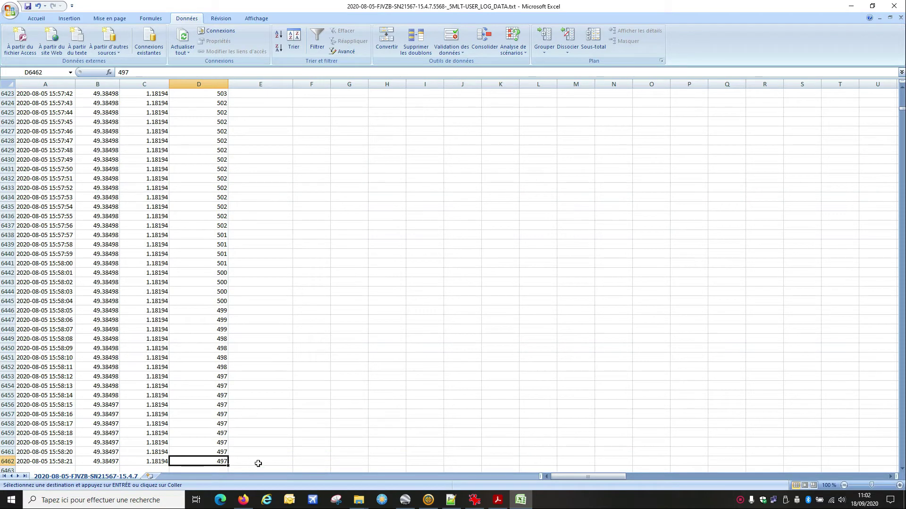
left_click(259, 460)
key("ctrl+shift+Up")
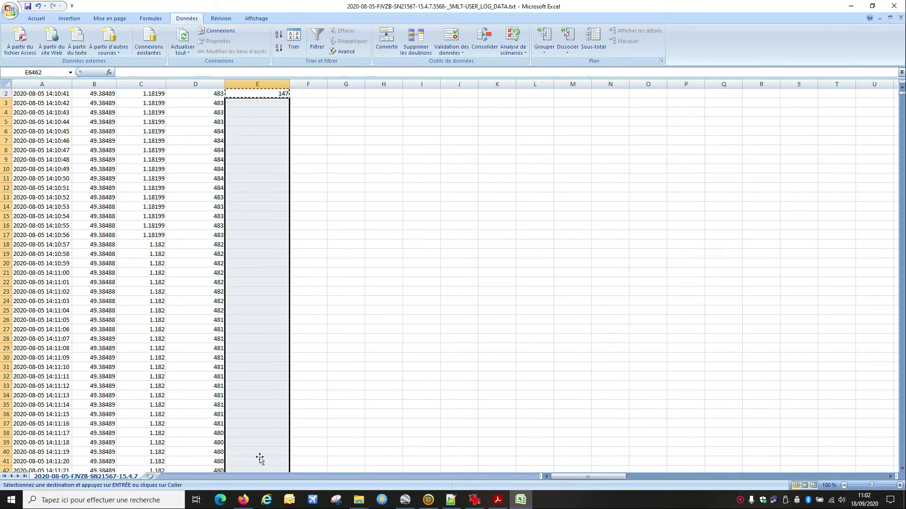
key("ctrl+v")
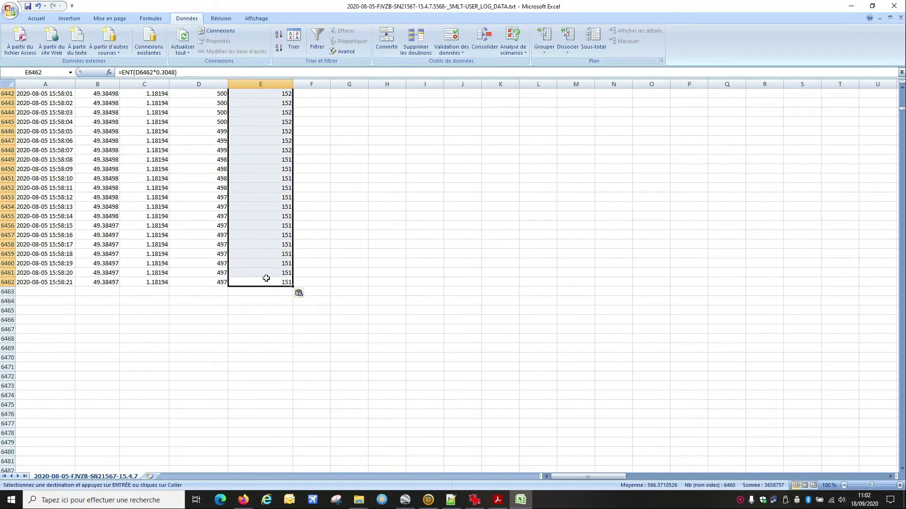
left_click(245, 279)
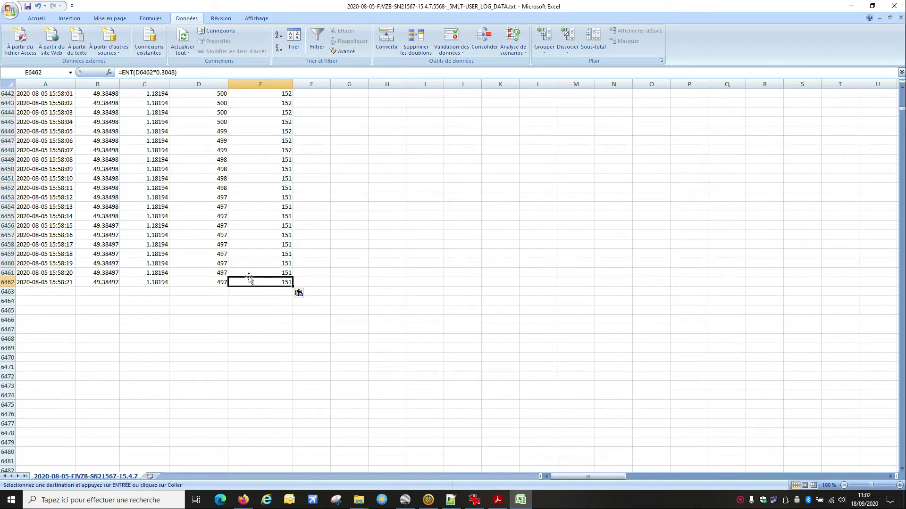
key("ctrl+Up")
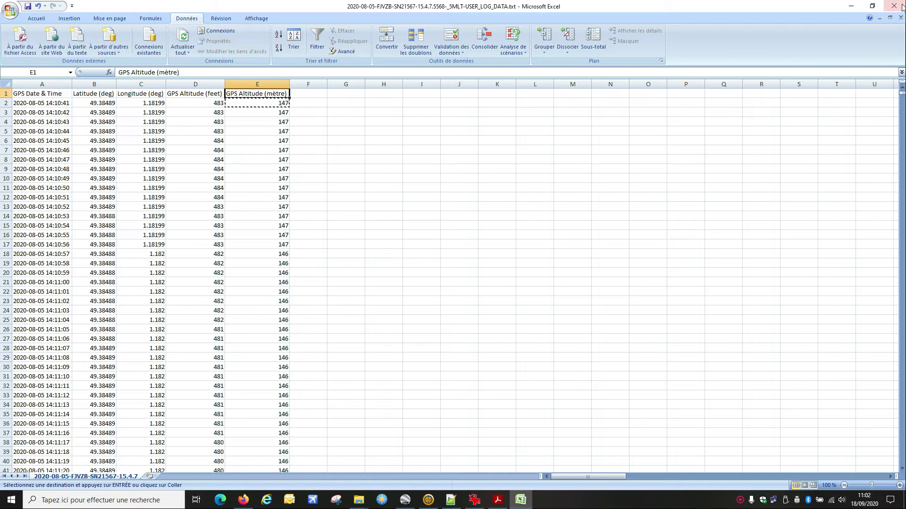
Switch to the EFIS_tuto folder, open fichier_de_trace_gpx_minimum.gpx in Notepad++ and examine its gpx and trk tags.
left_click(851, 6)
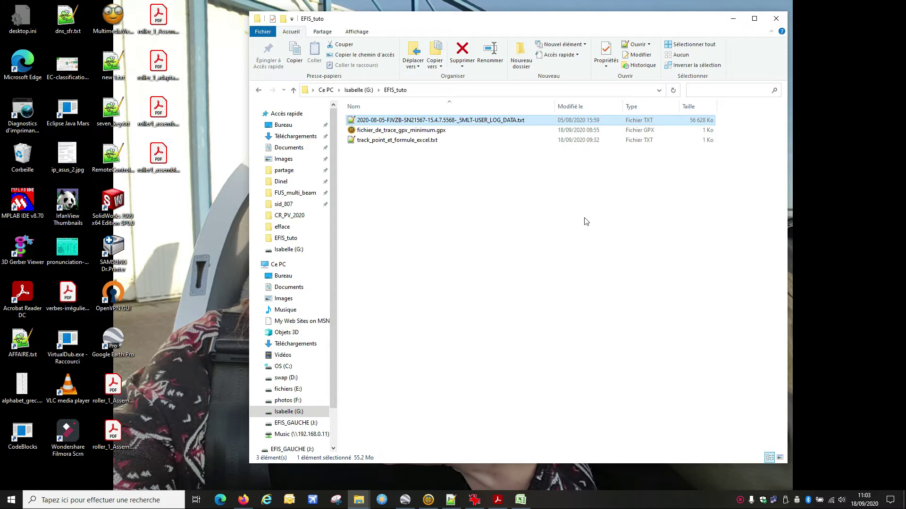
right_click(426, 132)
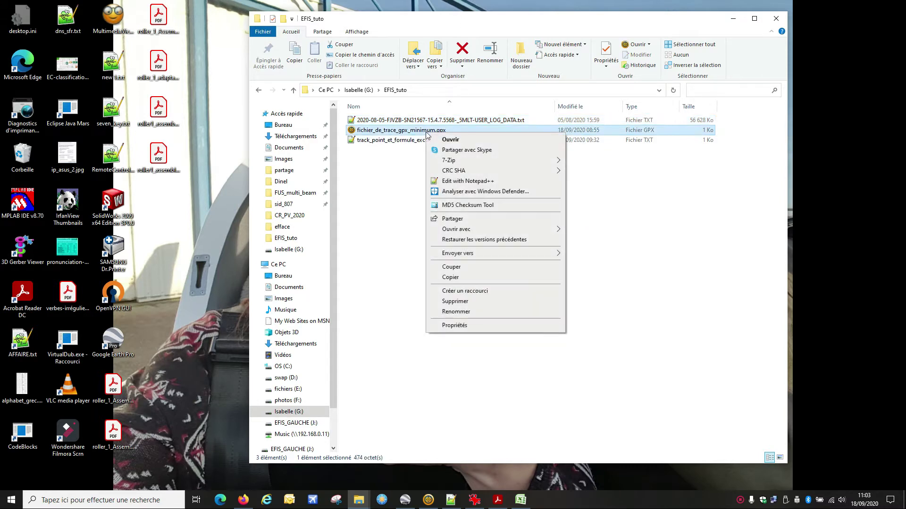
left_click(457, 182)
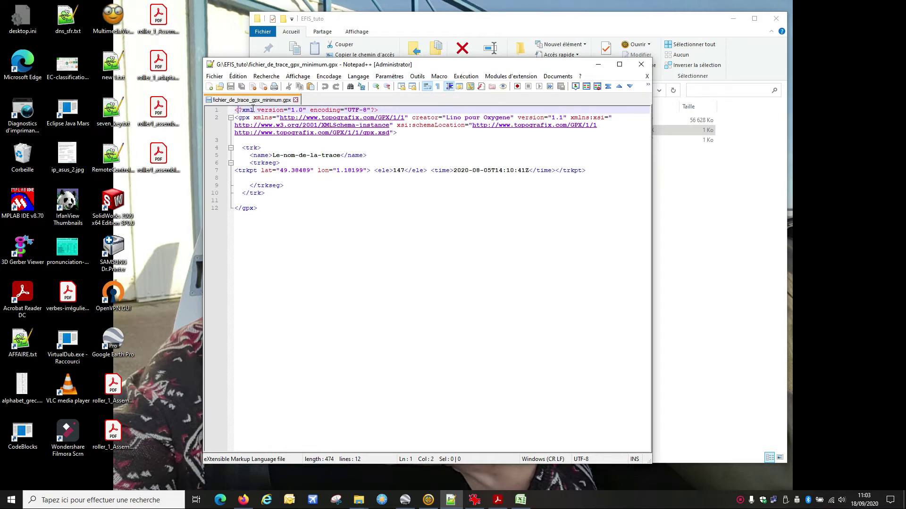
left_click(238, 118)
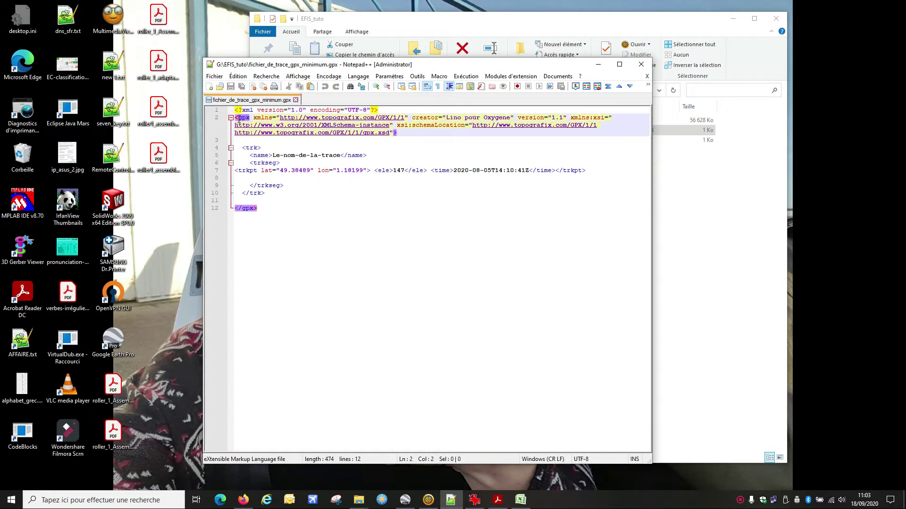
left_click(246, 148)
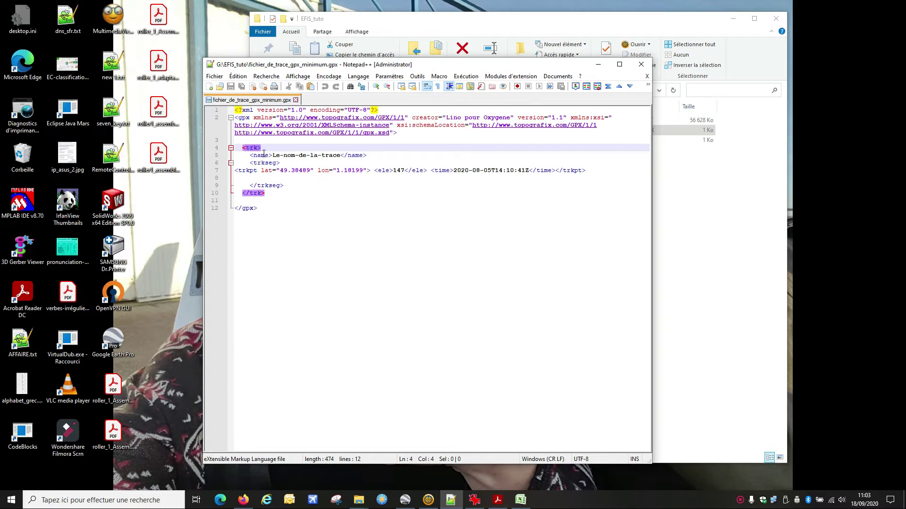
Set the track name in the GPX file to "8 aout 2020" and examine its trkseg and trkpt tags.
left_click(263, 155)
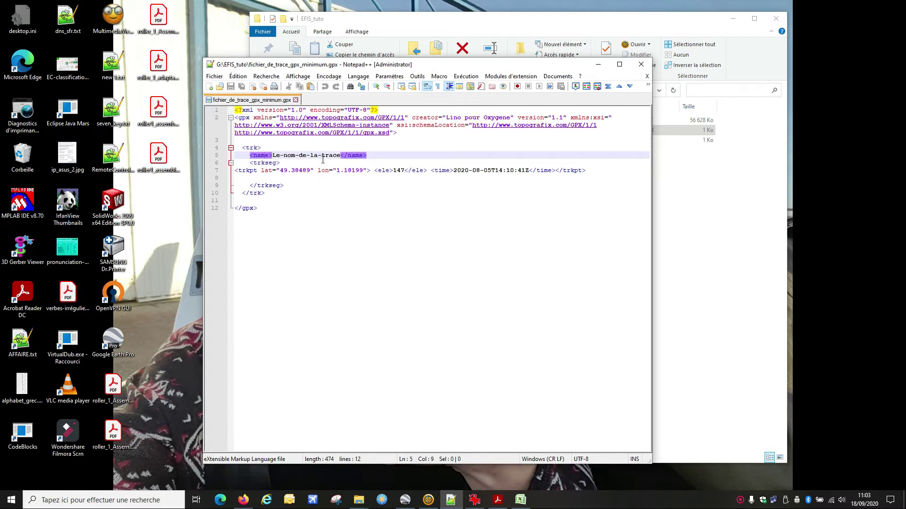
left_click_drag(341, 155, 273, 157)
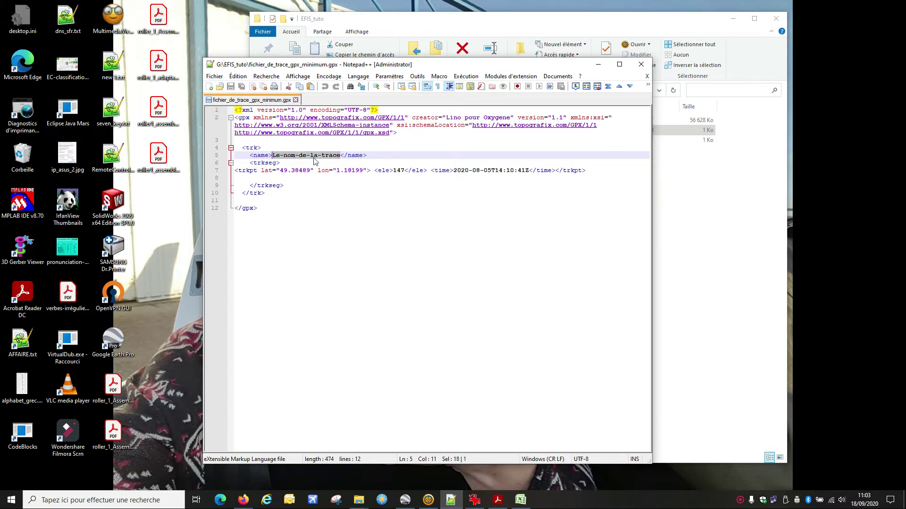
type("8 aout 20")
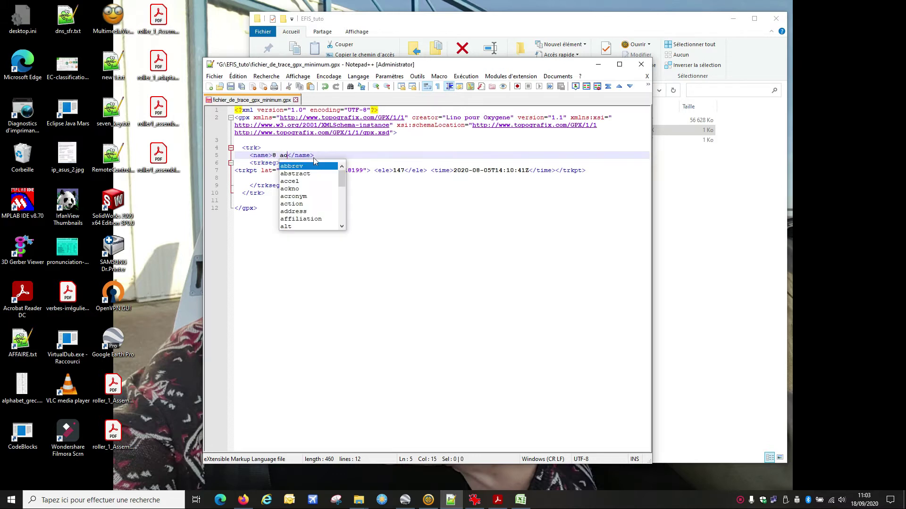
type("20")
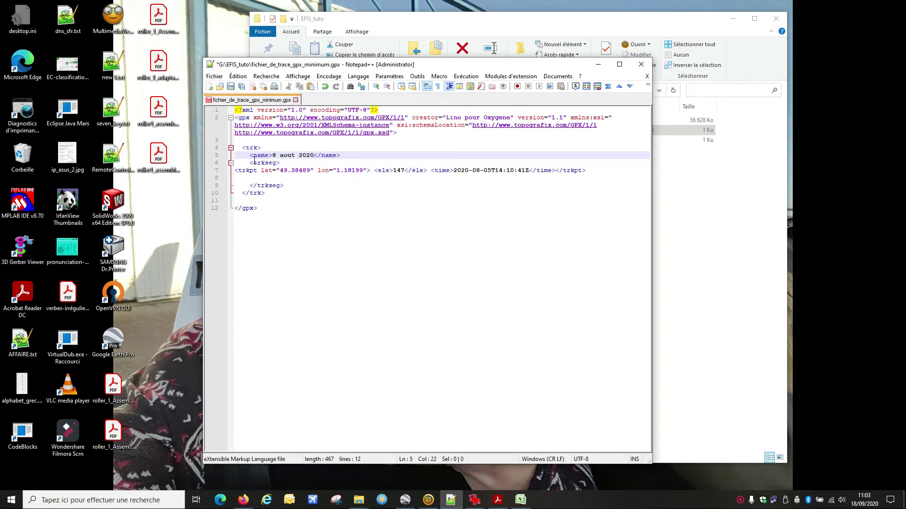
left_click(254, 163)
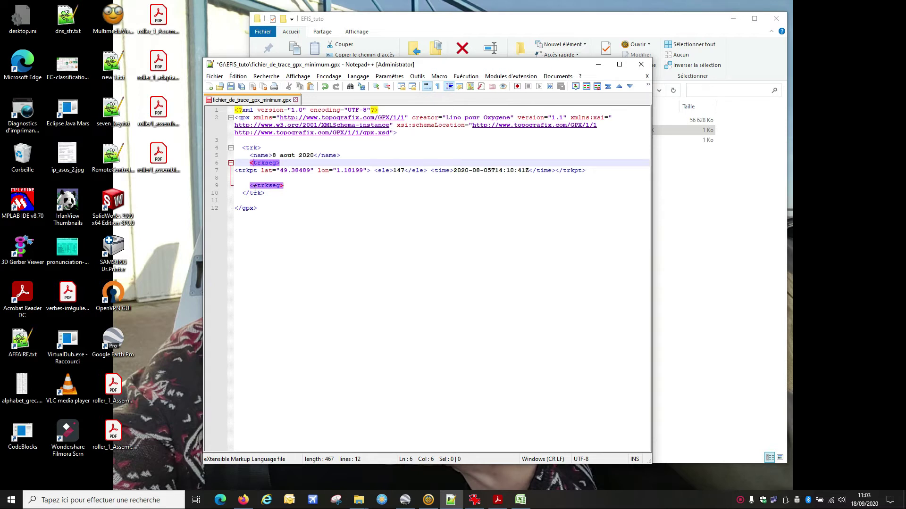
left_click(239, 172)
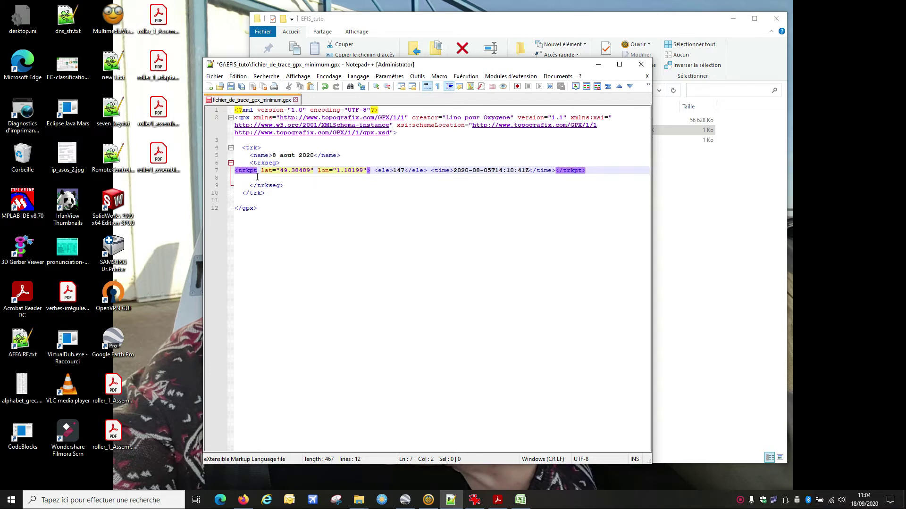
Open track_point_et_formule_excel.txt from the EFIS_tuto folder and copy the Excel formula that builds a trkpt line.
left_click(345, 21)
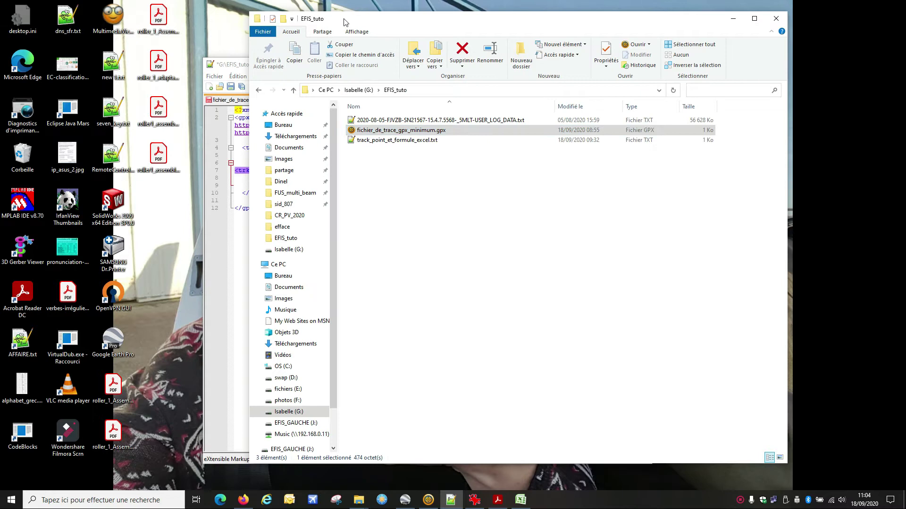
left_click(383, 143)
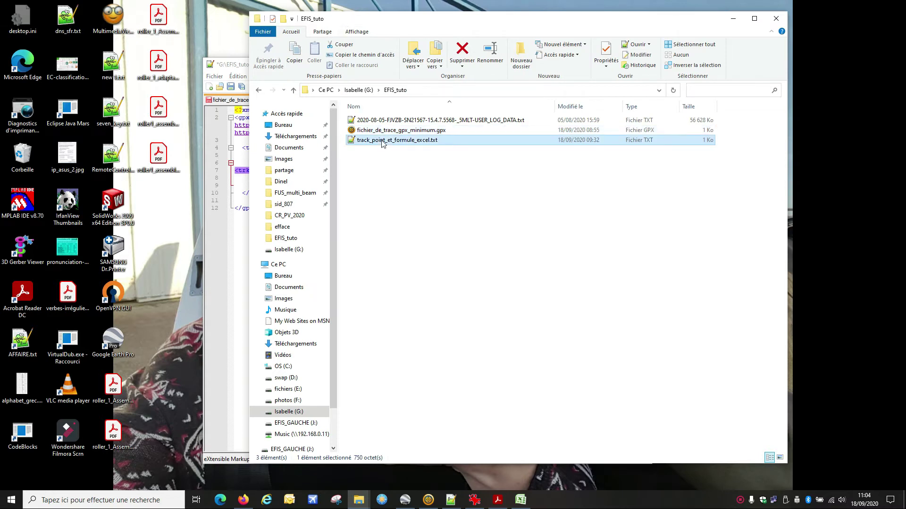
double_click(383, 143)
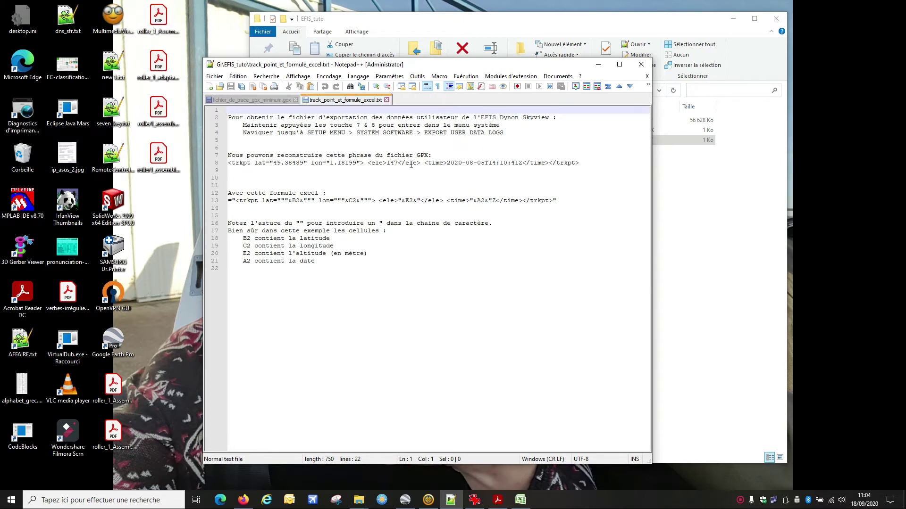
left_click_drag(560, 202, 226, 202)
key("ctrl+c")
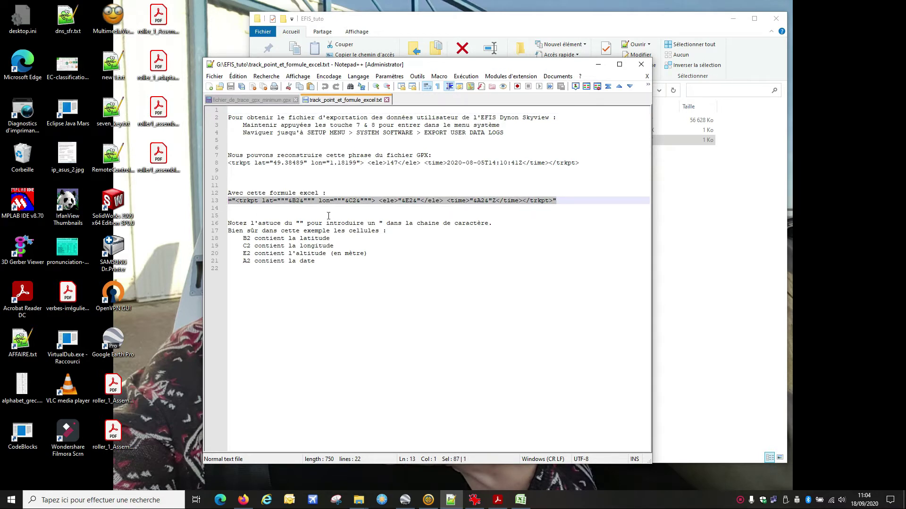
Switch to Excel, paste the copied trkpt formula into F2 and fit column F to its width.
left_click(521, 500)
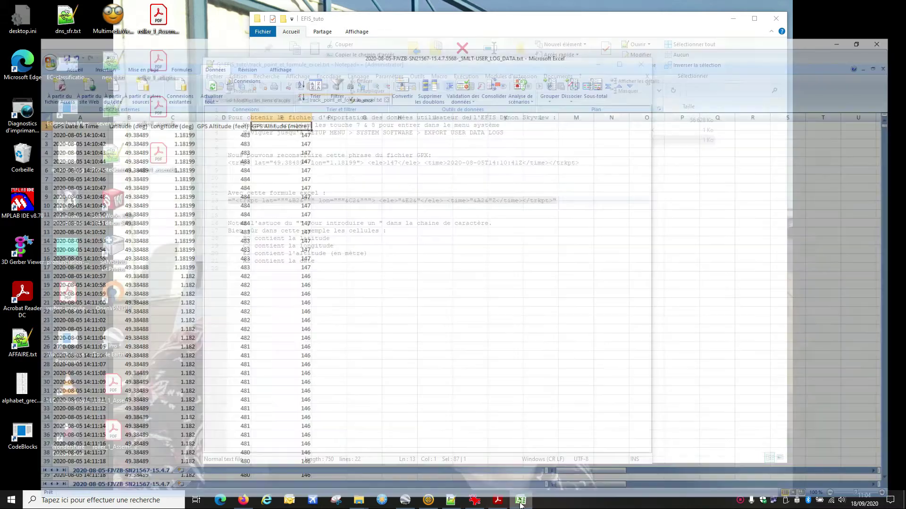
left_click(313, 104)
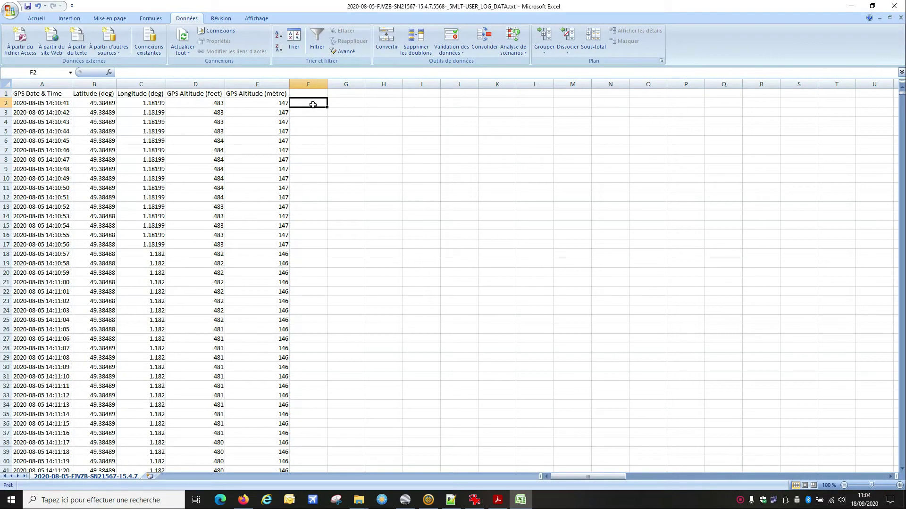
key("ctrl+v")
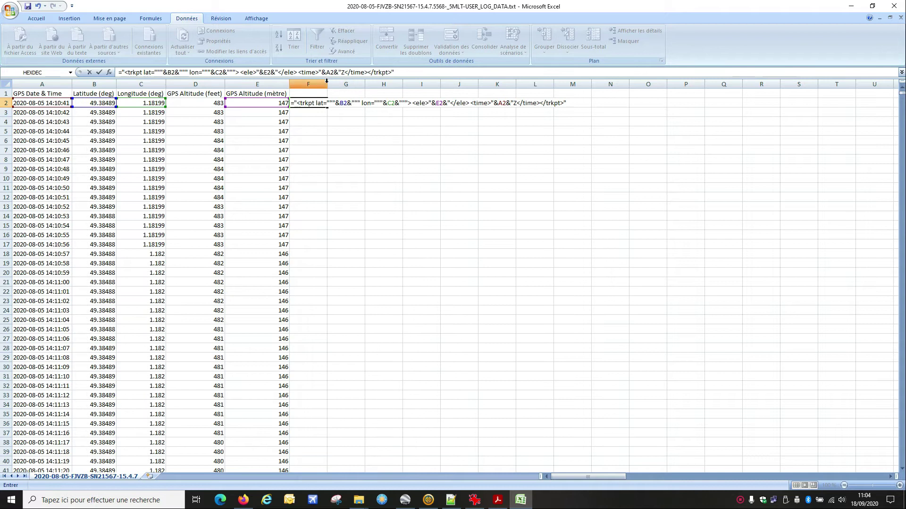
left_click(312, 84)
double_click(327, 84)
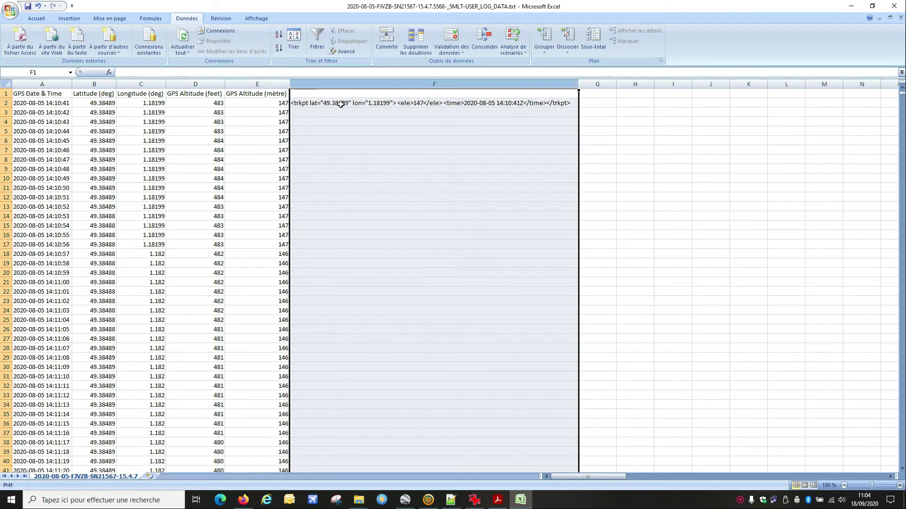
Examine the parts of the F2 formula: the quoted text, the & joins and the references to B2 and A2.
left_click(336, 102)
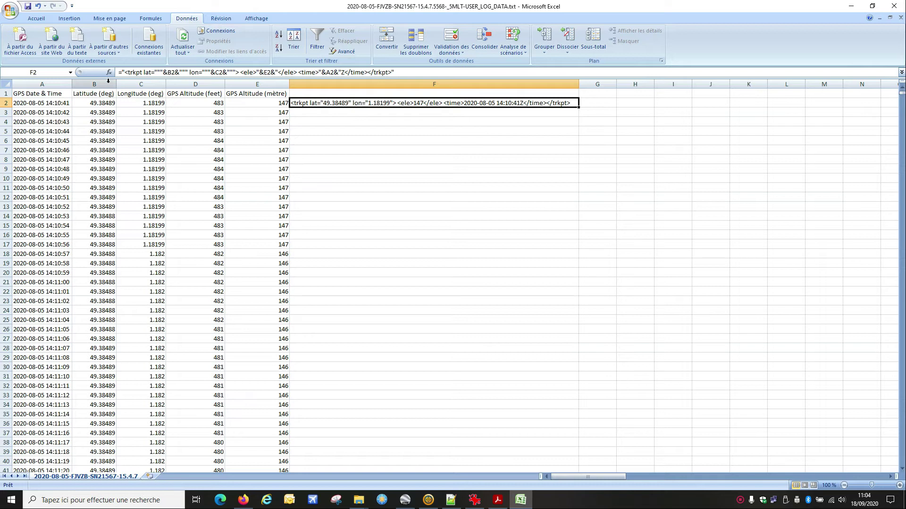
left_click(135, 72)
left_click_drag(134, 72, 163, 72)
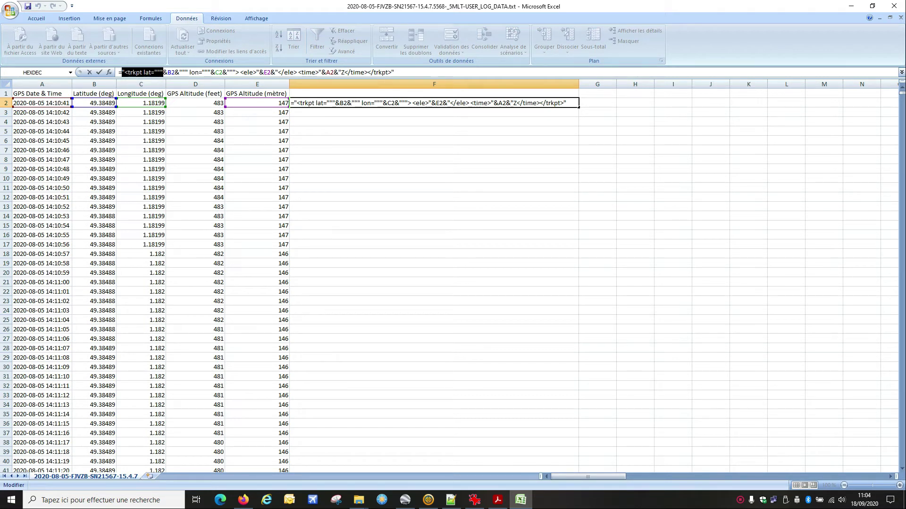
left_click(157, 72)
left_click(162, 73)
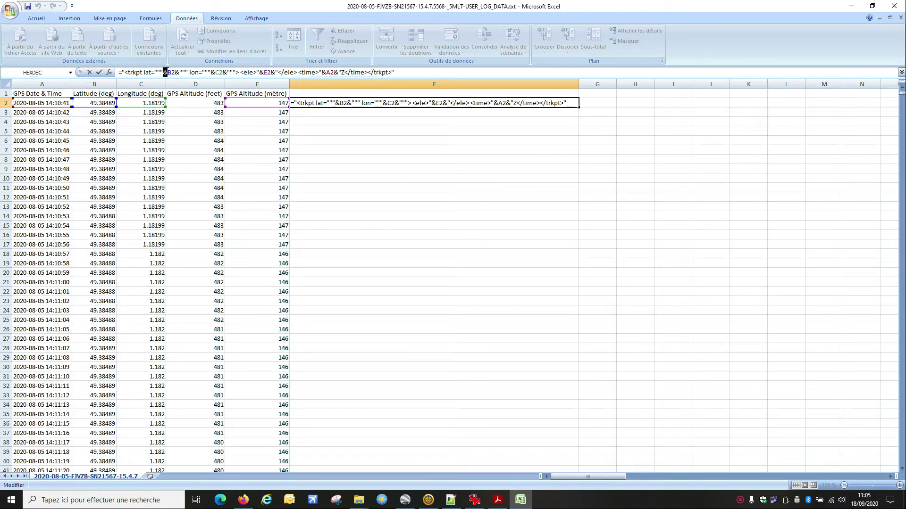
left_click(174, 73)
left_click_drag(326, 72, 334, 73)
left_click(343, 72)
left_click(305, 102)
key("Return")
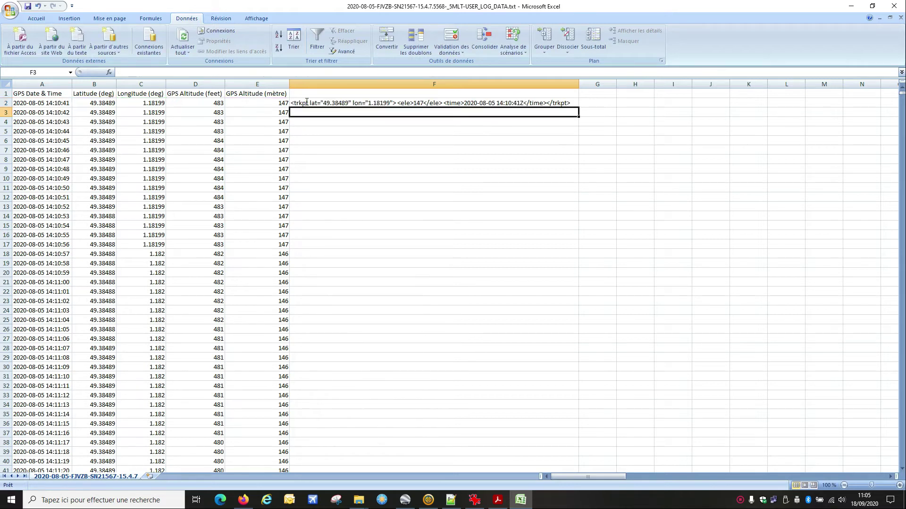
Select column A, open its find-and-replace dialog and check the expected time format in the Notepad++ notes.
left_click(45, 105)
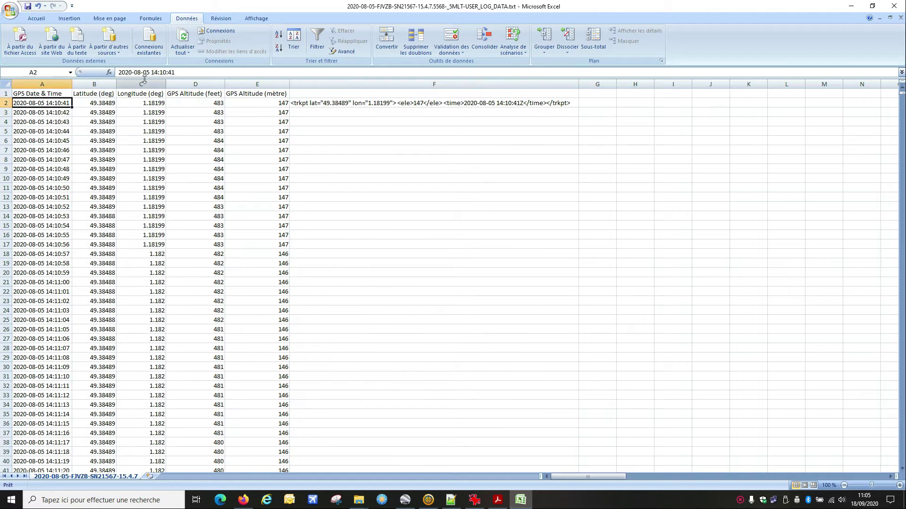
left_click(62, 84)
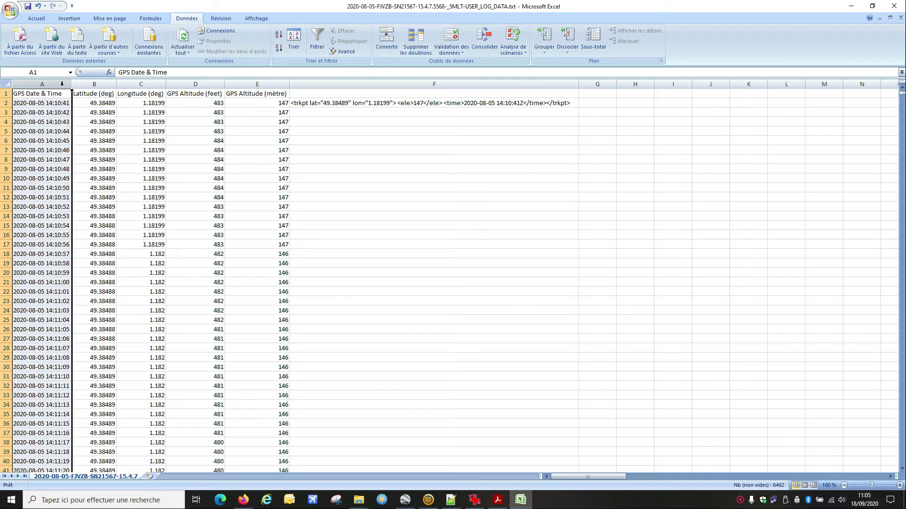
left_click(43, 21)
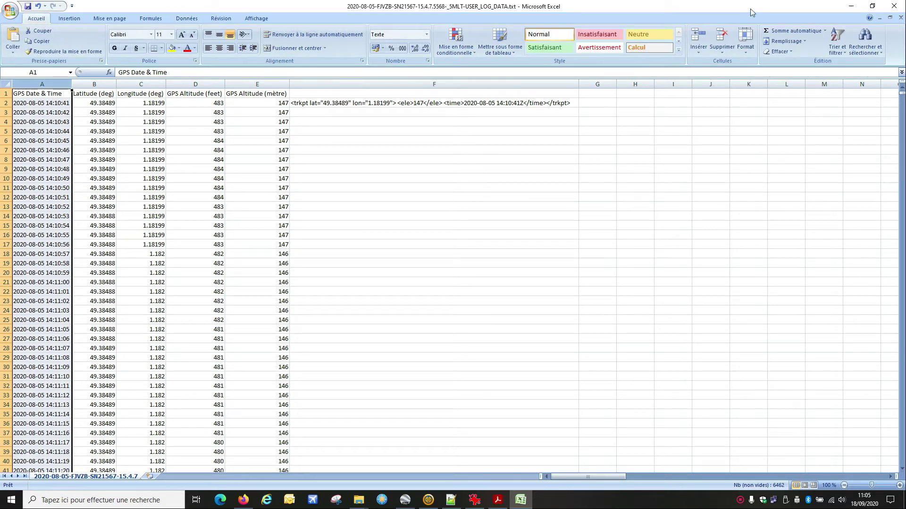
left_click(881, 53)
left_click(845, 73)
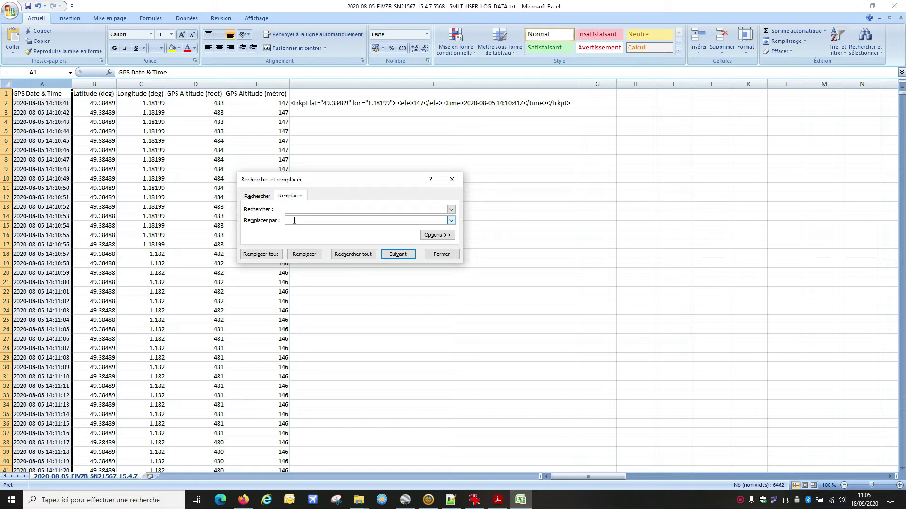
left_click(451, 501)
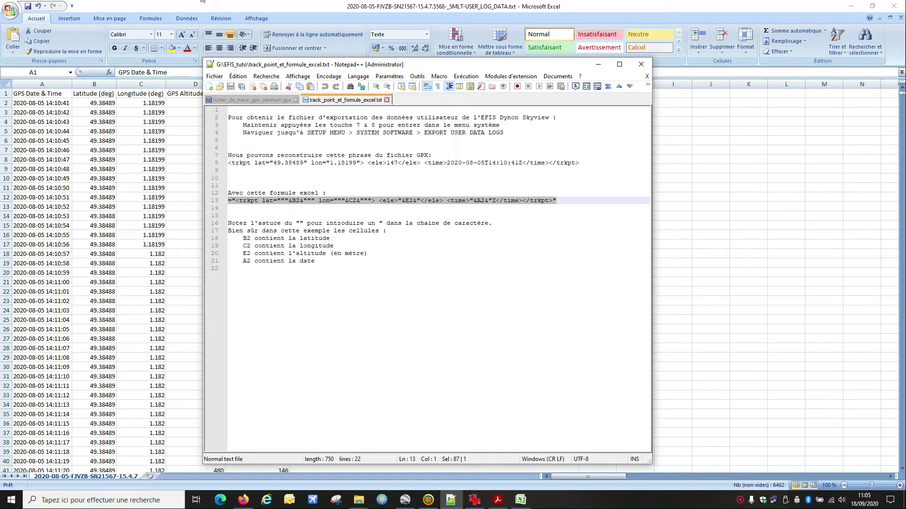
left_click(217, 6)
Try to replace all matches in column A with "T", and close the replace dialog.
left_click(303, 219)
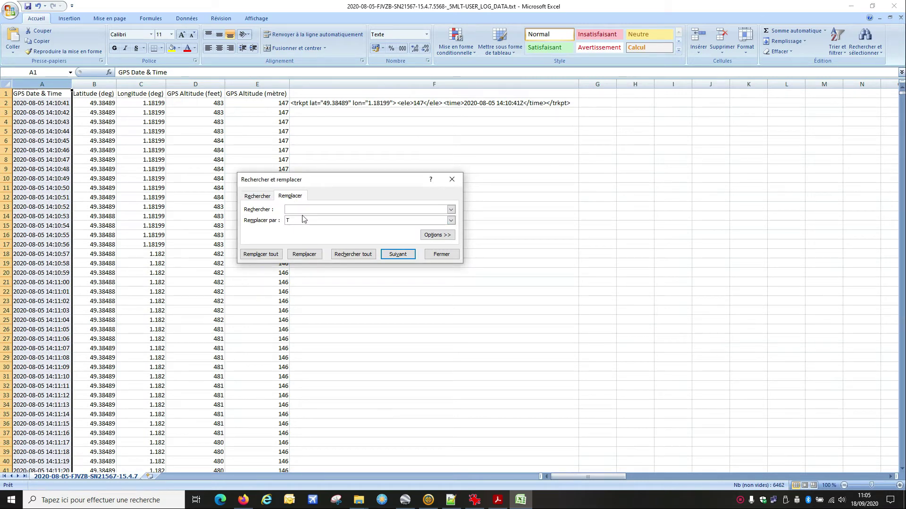
left_click(276, 256)
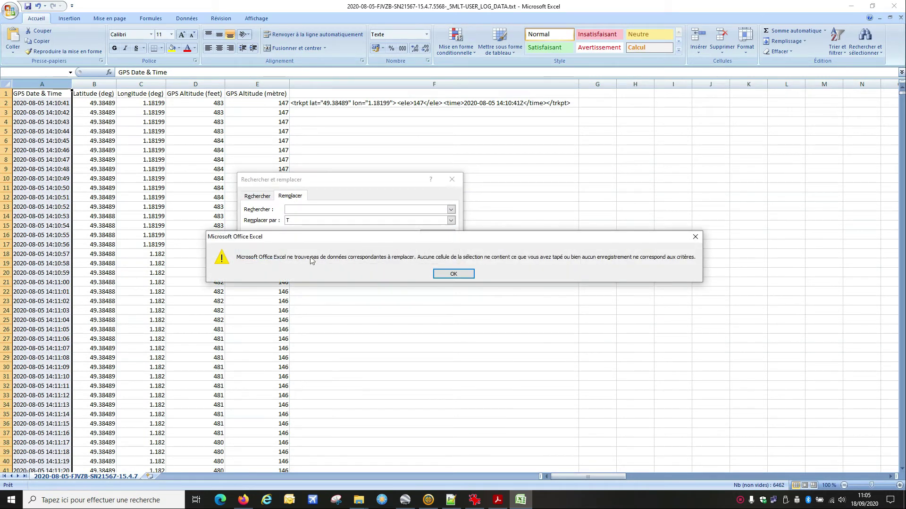
left_click(454, 277)
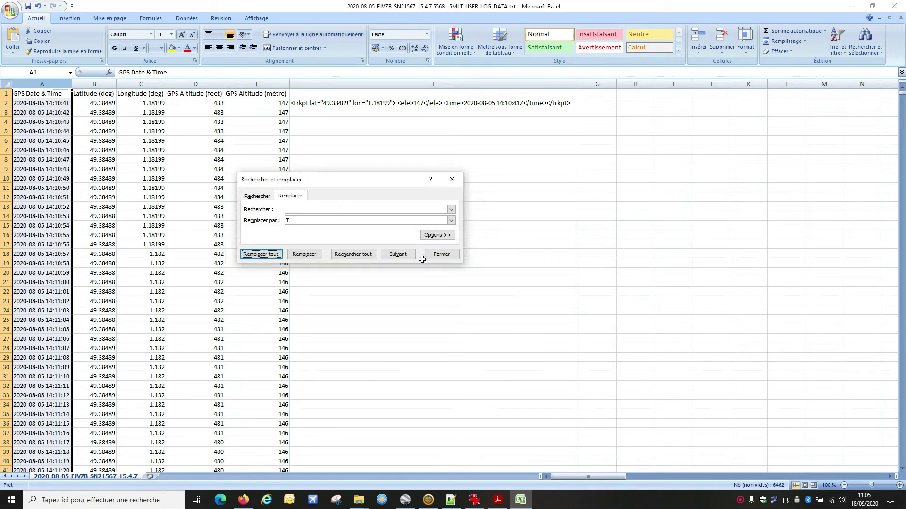
left_click(427, 254)
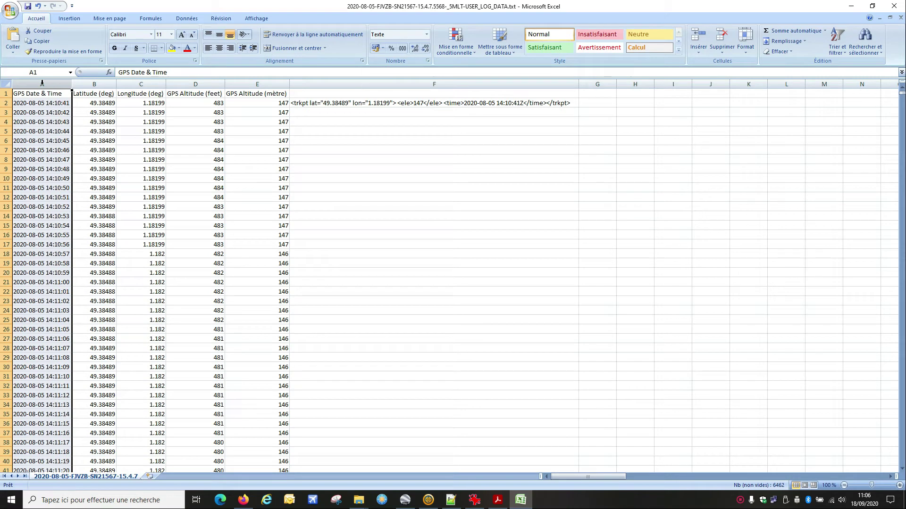
Replace every space in column A with "T" so the date and time follow the GPX format.
key("ctrl+h")
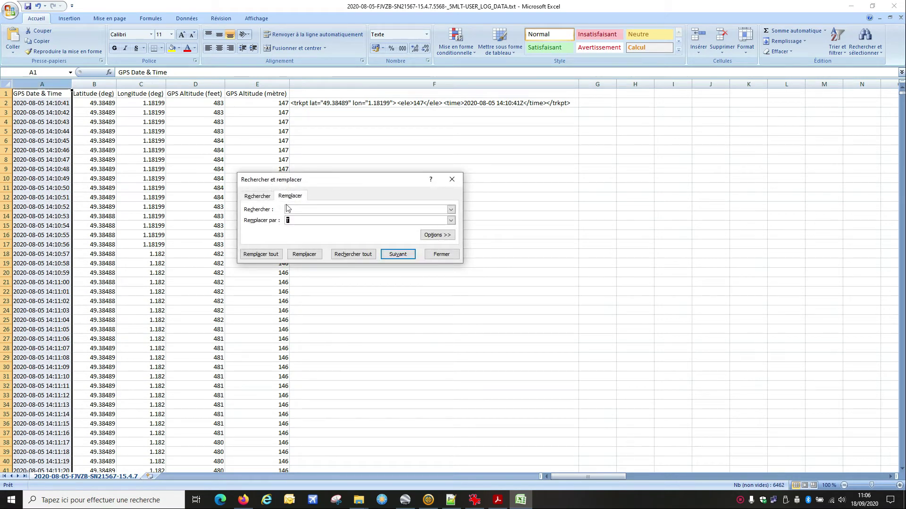
left_click(294, 208)
left_click(290, 221)
left_click(261, 255)
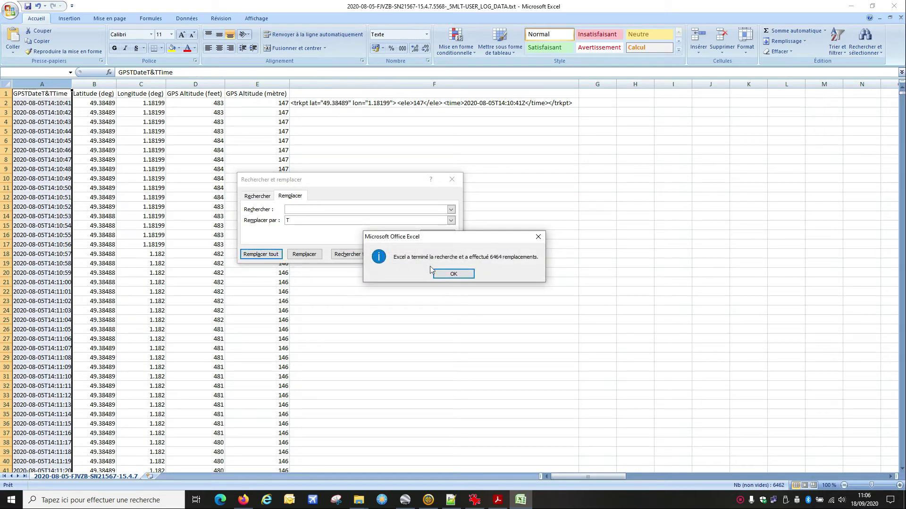
left_click(453, 274)
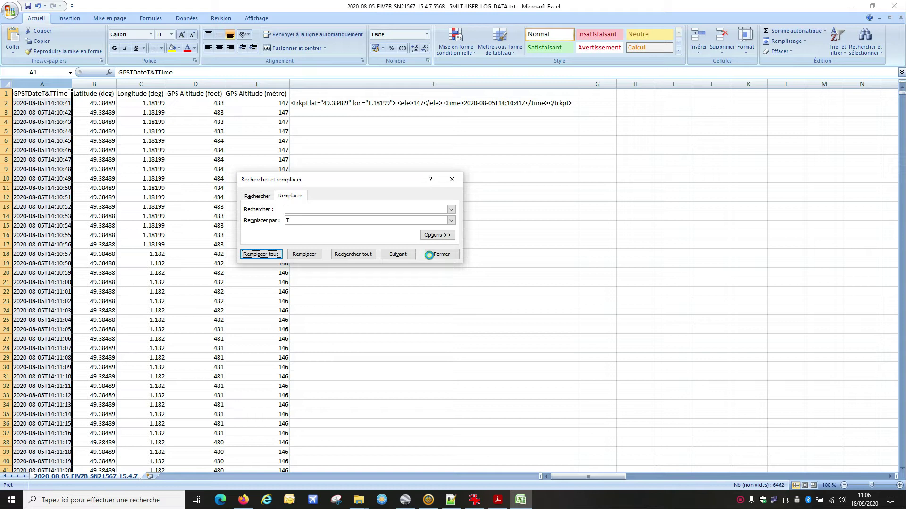
Close the replace dialog and copy the F2 trkpt formula down column F to the last data row, 6462.
left_click(429, 255)
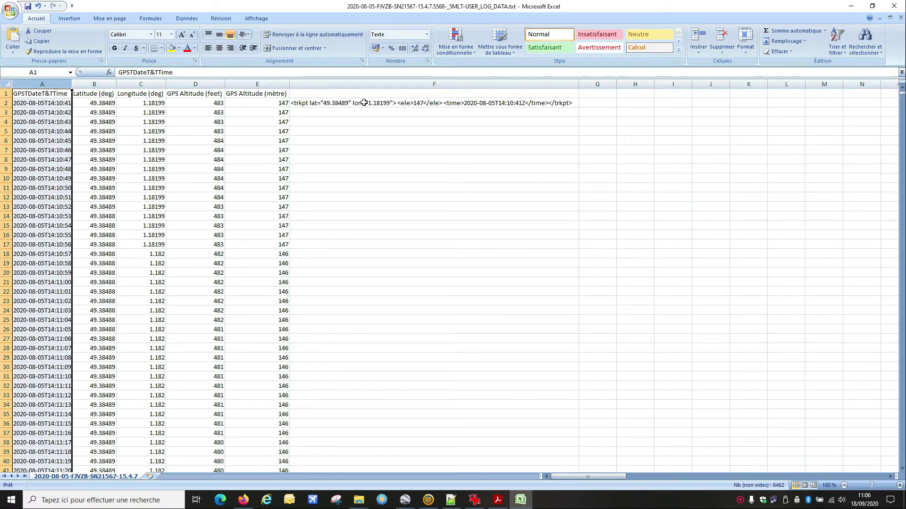
left_click(493, 106)
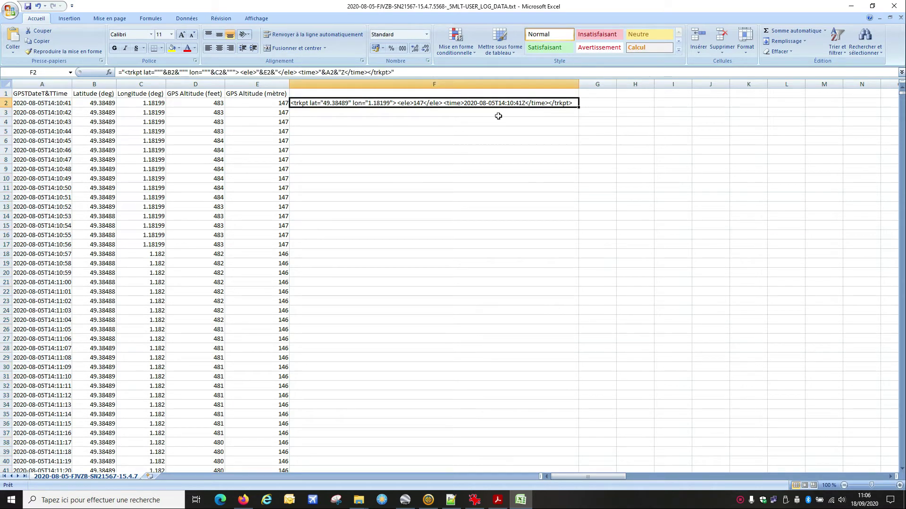
left_click(484, 112)
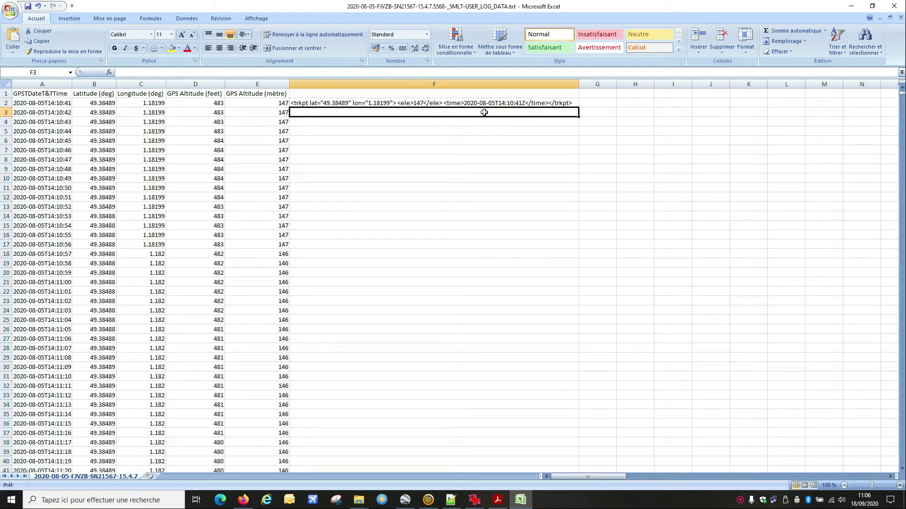
left_click(471, 103)
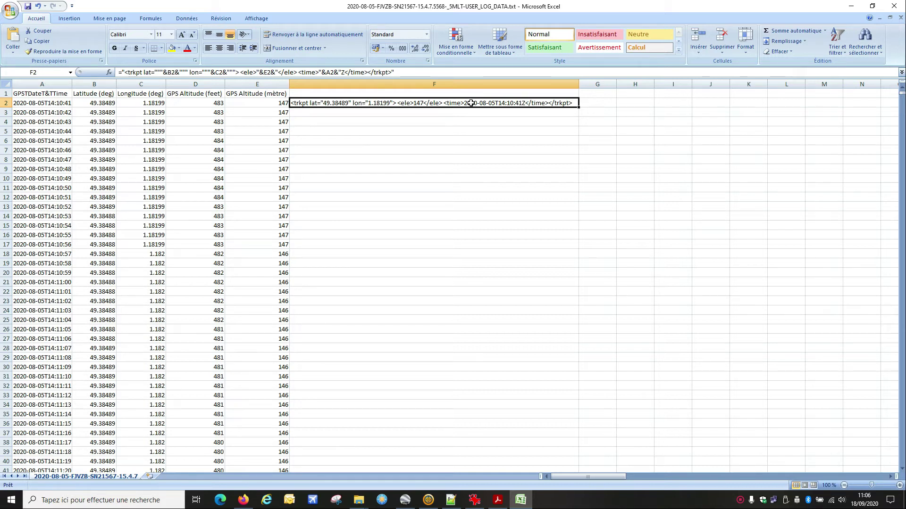
key("ctrl+c")
left_click(274, 114)
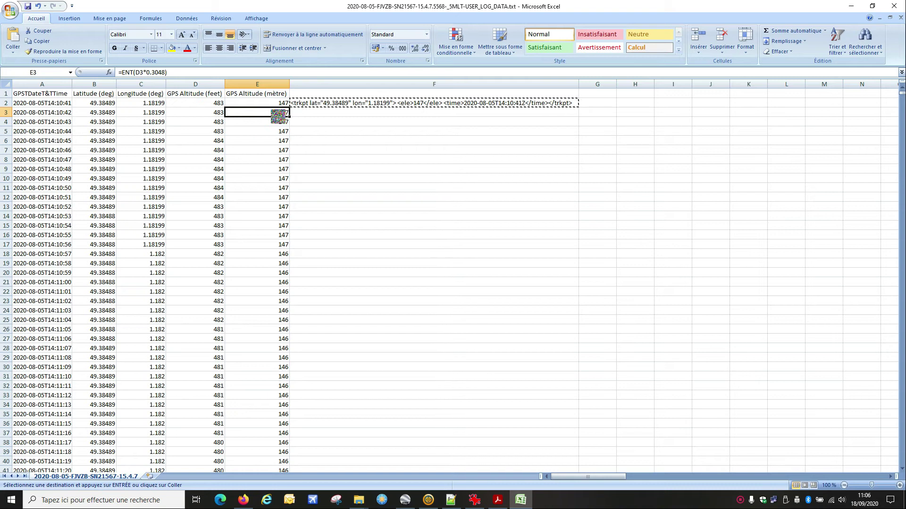
key("ctrl+Down")
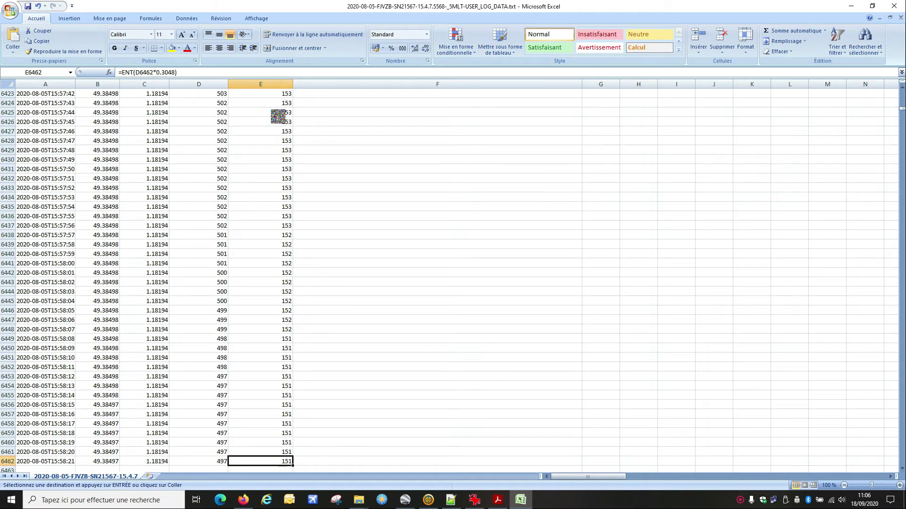
key("Right")
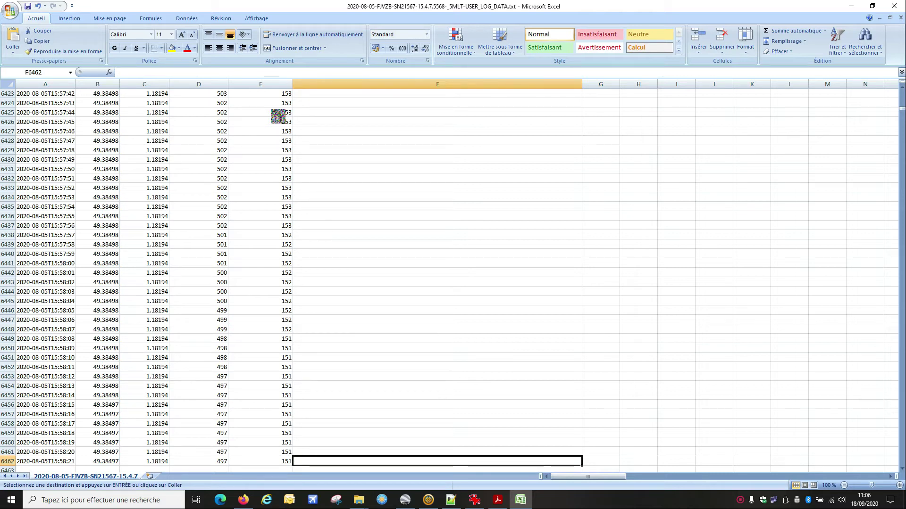
key("ctrl+shift+Up")
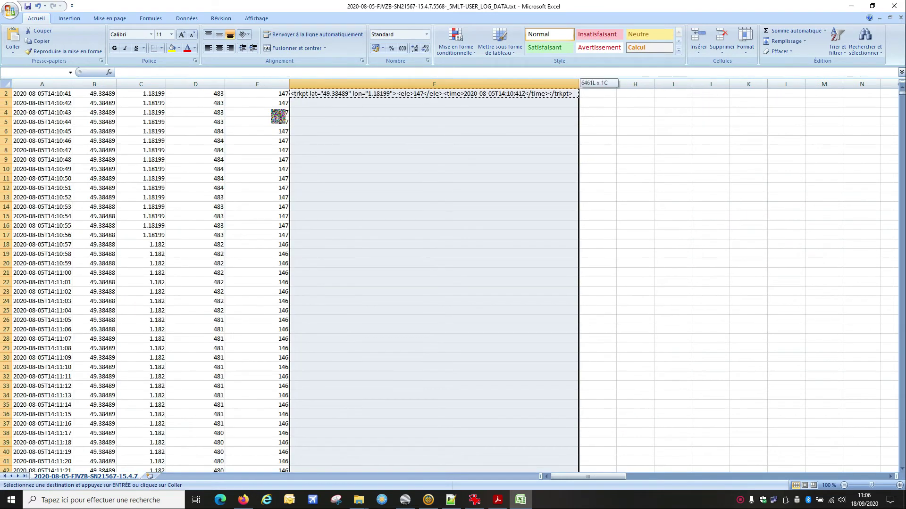
key("ctrl+shift+Down")
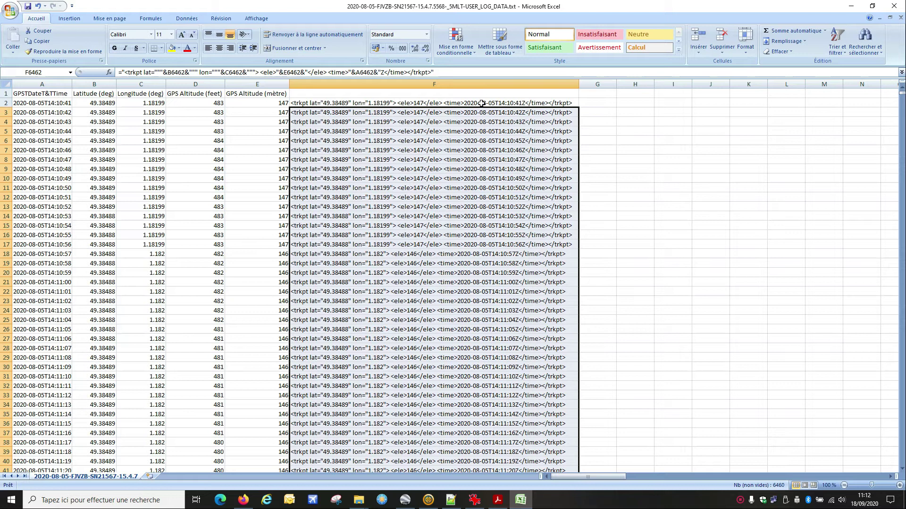
Extend the selection to cover F2:F6462 and copy all the generated trkpt lines.
left_click(482, 103, "shift")
right_click(482, 103)
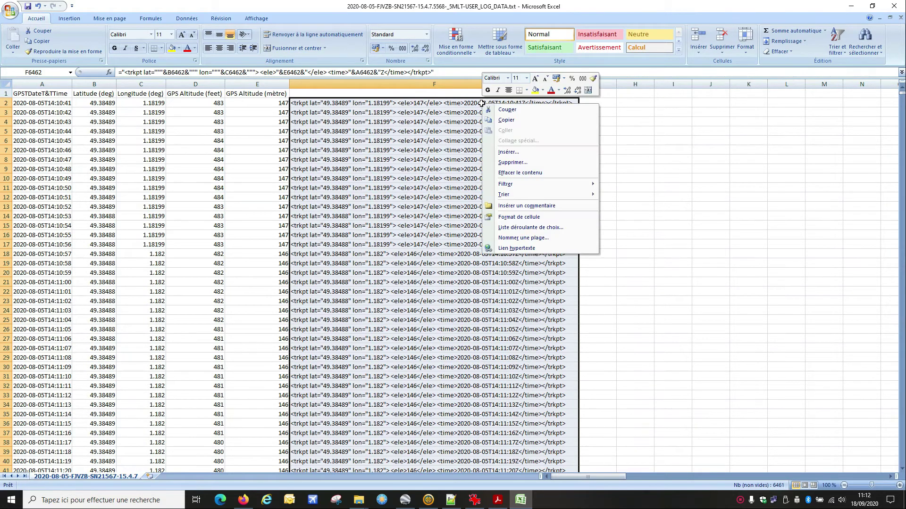
left_click(502, 122)
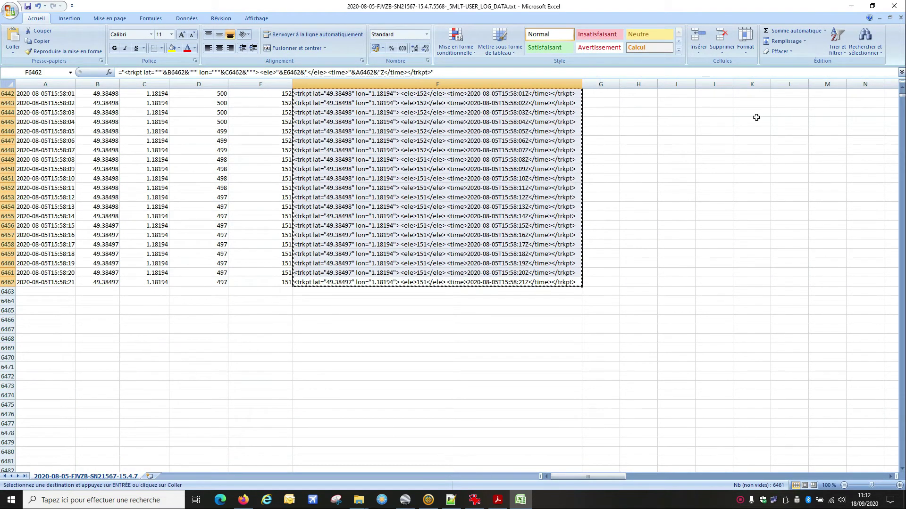
Switch to fichier_de_trace_gpx_minimum.gpx in Notepad++ and replace its sample trkpt line with the copied lines.
left_click(846, 5)
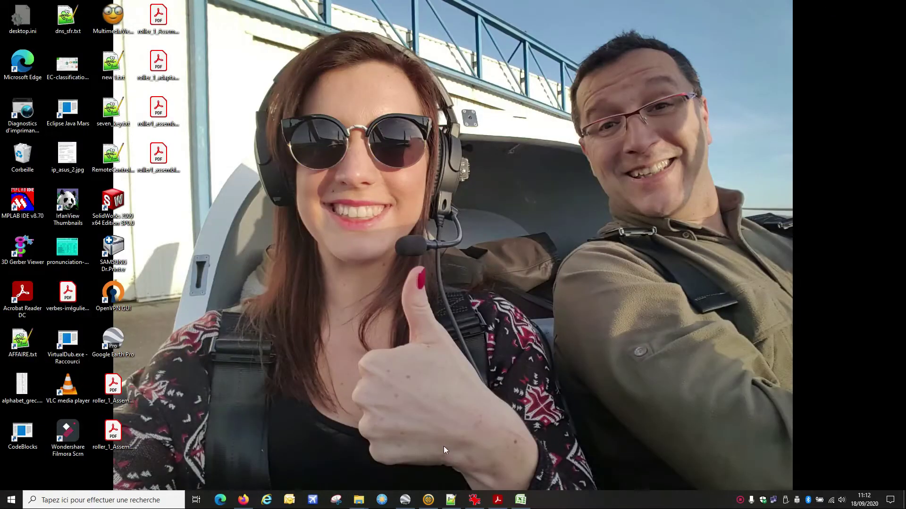
left_click(451, 500)
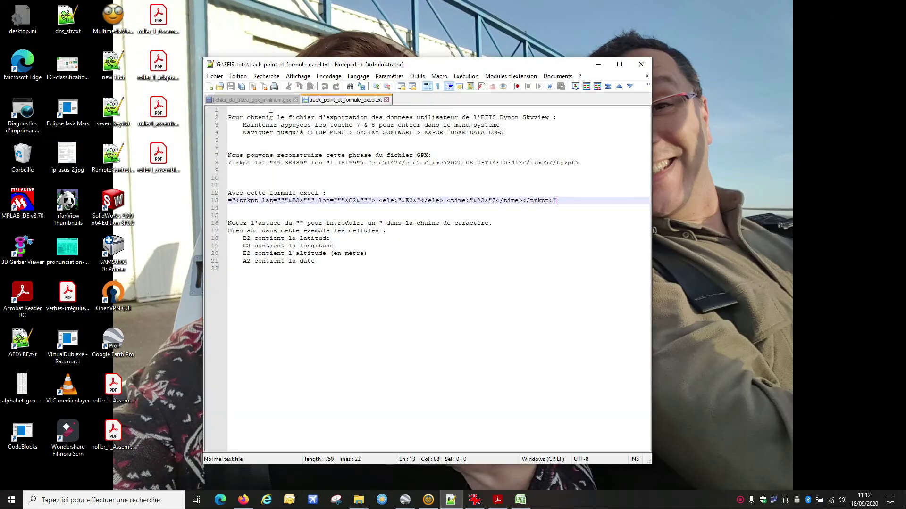
left_click(254, 100)
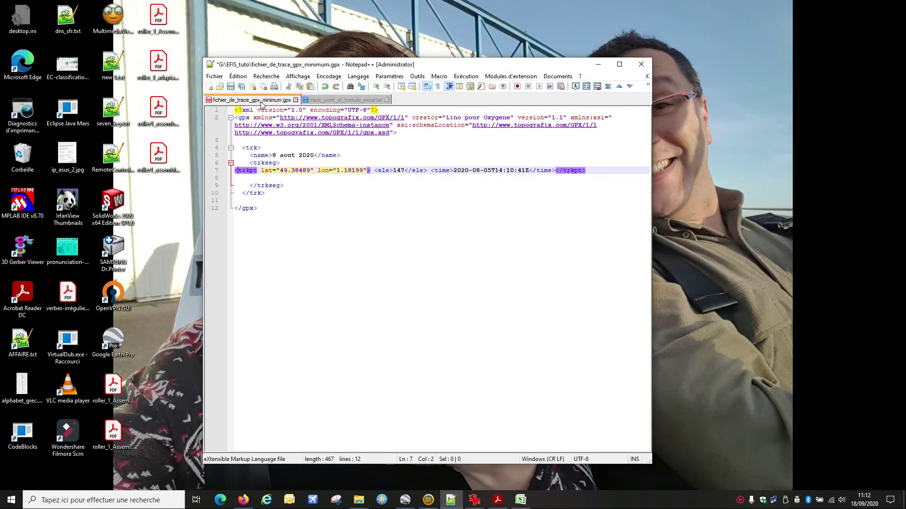
left_click(236, 171)
left_click_drag(235, 174, 236, 177)
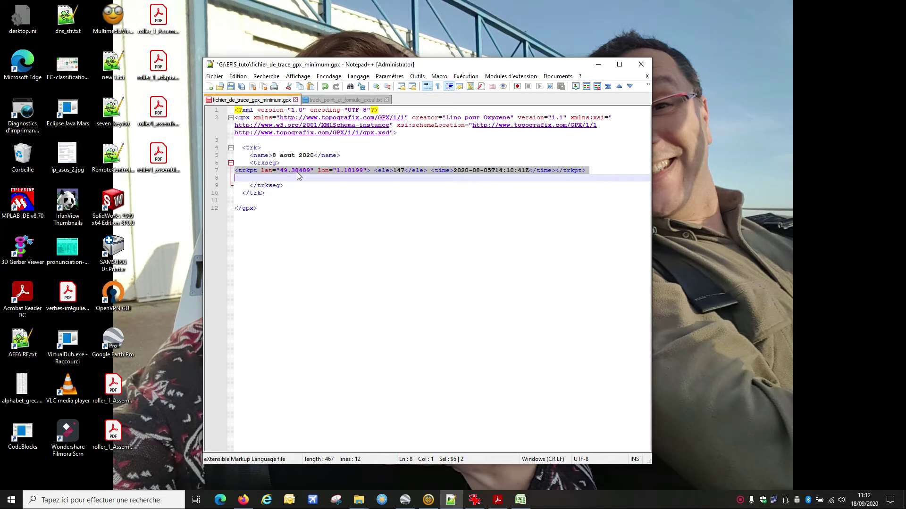
key("ctrl+v")
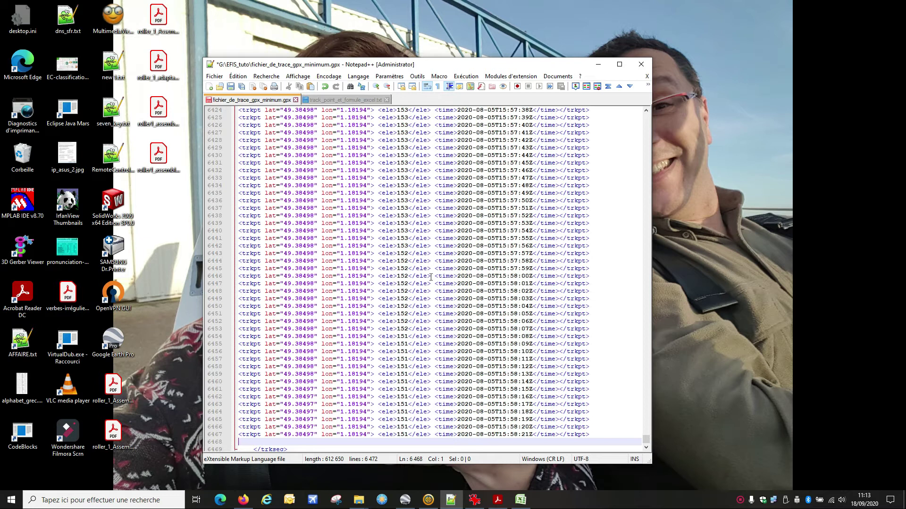
left_click_drag(648, 441, 653, 121)
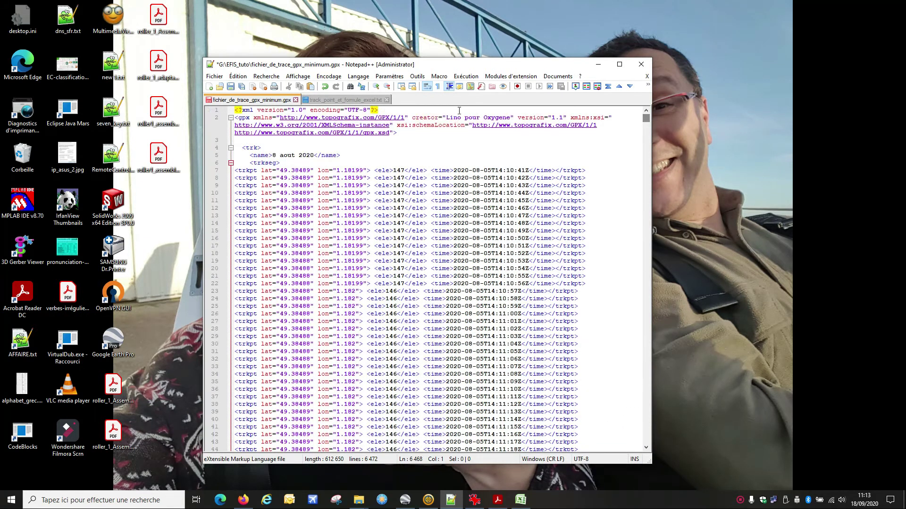
Save the GPX document under the new name FJVZB_5è8è2020.gpx in the EFIS_tuto folder.
left_click(216, 77)
left_click(246, 161)
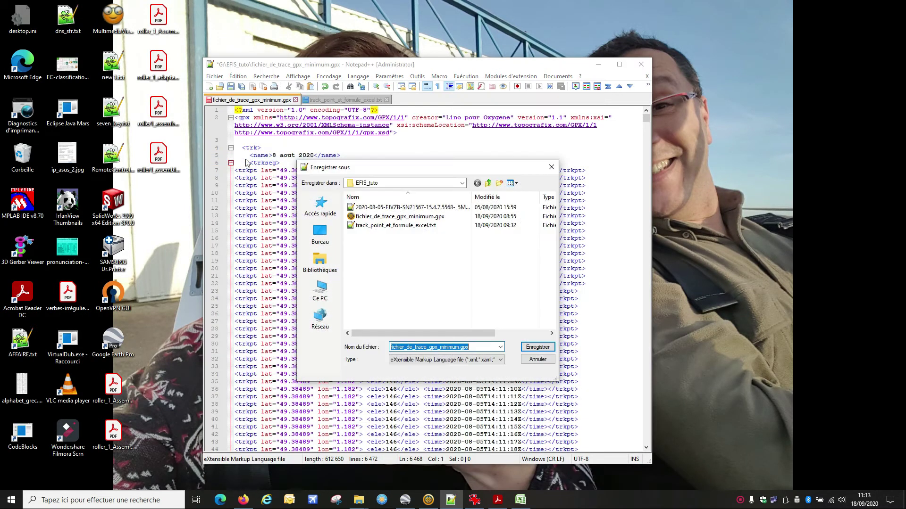
left_click_drag(458, 348, 365, 338)
type("FJ")
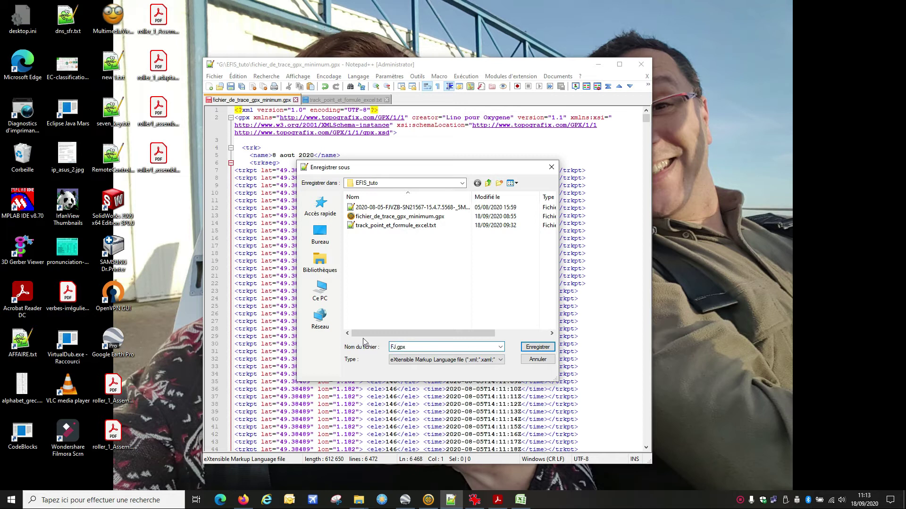
type("VZB_5è8è2020")
key("Return")
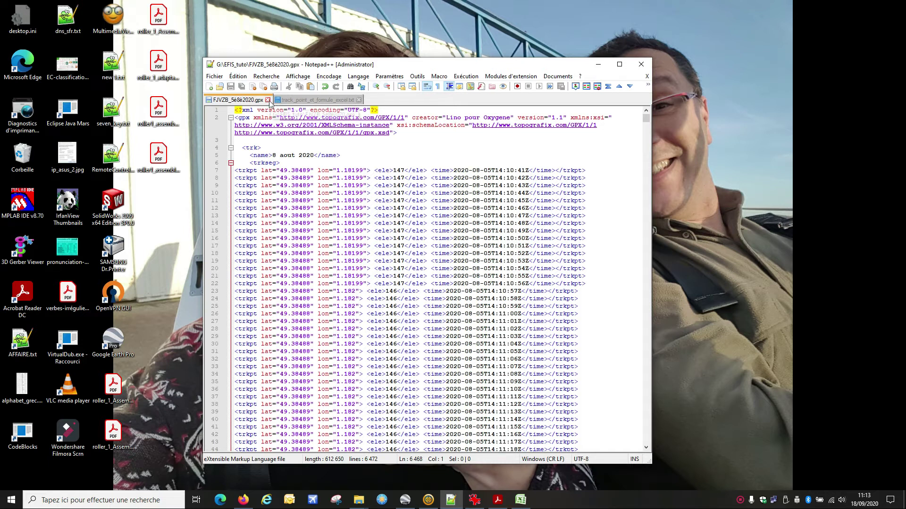
Close the GPX file and the formula notes, and exit Notepad++.
left_click(268, 100)
left_click(290, 100)
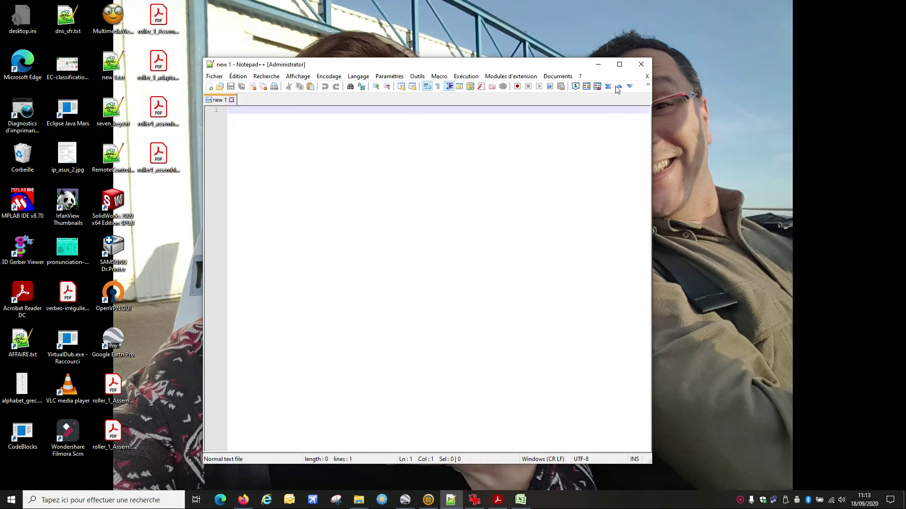
left_click(641, 65)
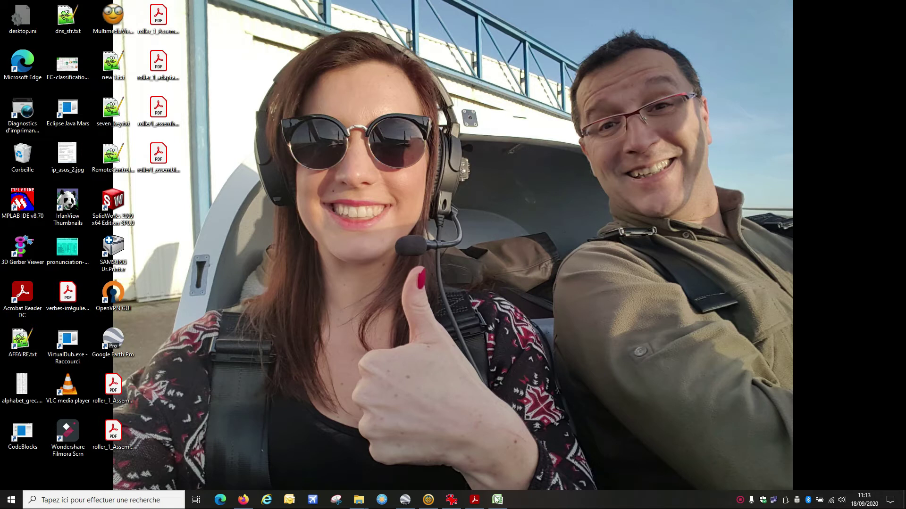
Switch to Garmin BaseCamp and start a file import into Ma Collection.
left_click(428, 500)
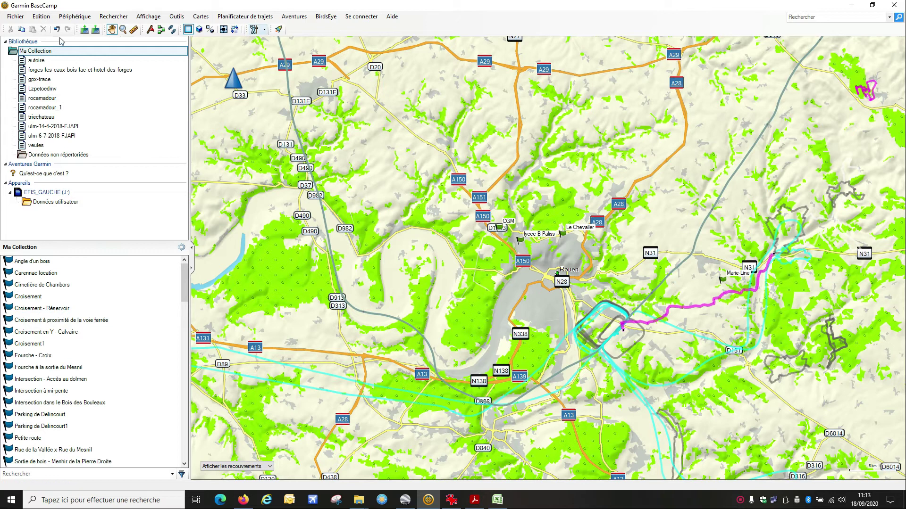
left_click(16, 17)
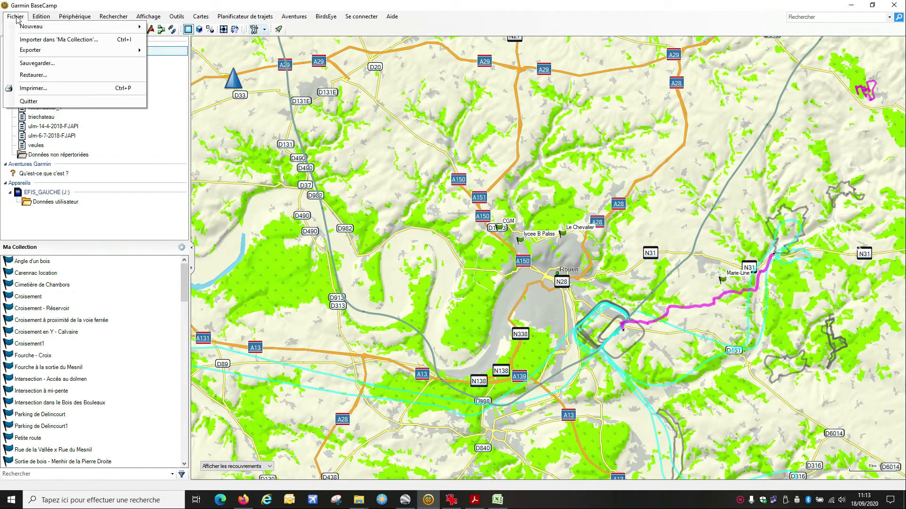
left_click(30, 39)
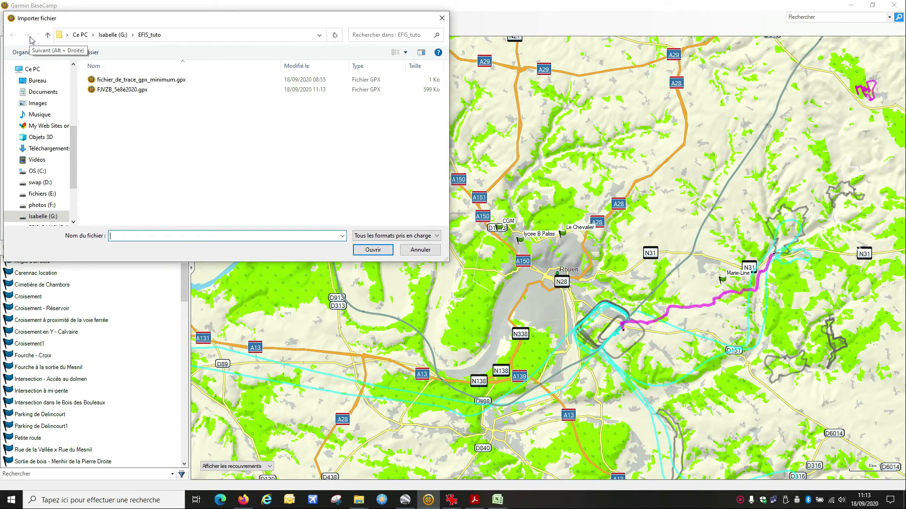
Rename FJVZB_5è8è2020.gpx to FJVZB_5_8_2020.gpx within the import dialog.
left_click(114, 91)
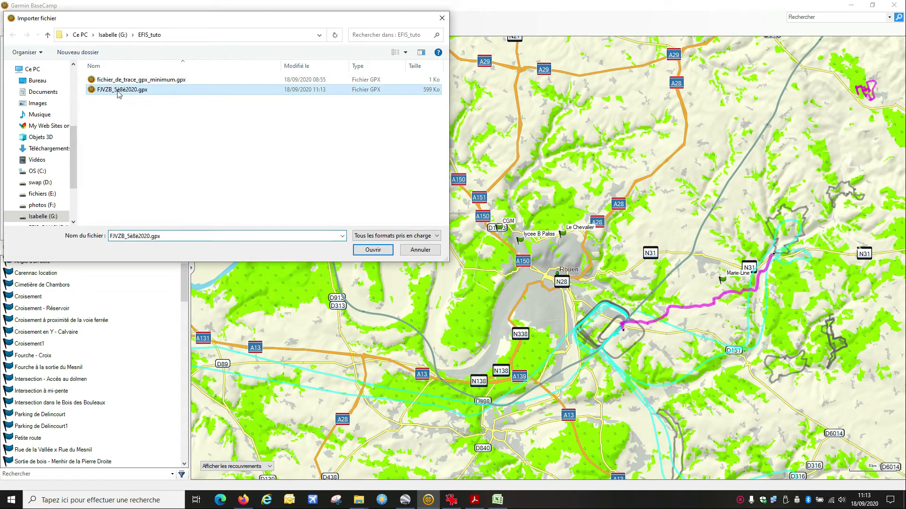
left_click(120, 92)
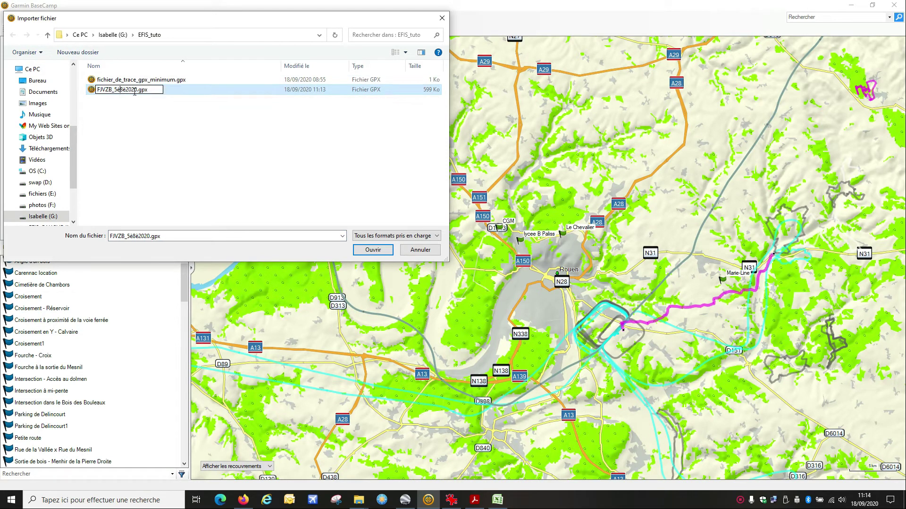
key("BackSpace")
type("_")
key("BackSpace")
type("_8_")
key("Return")
key("Return")
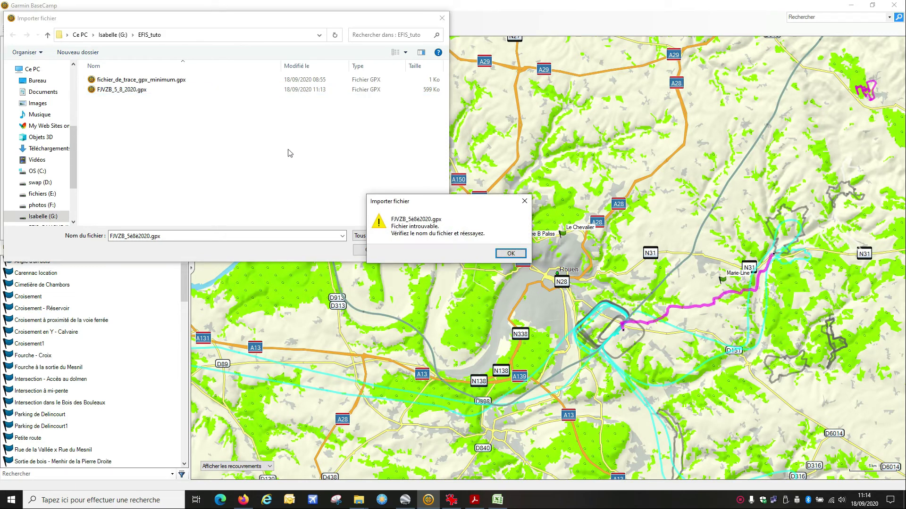
left_click(511, 253)
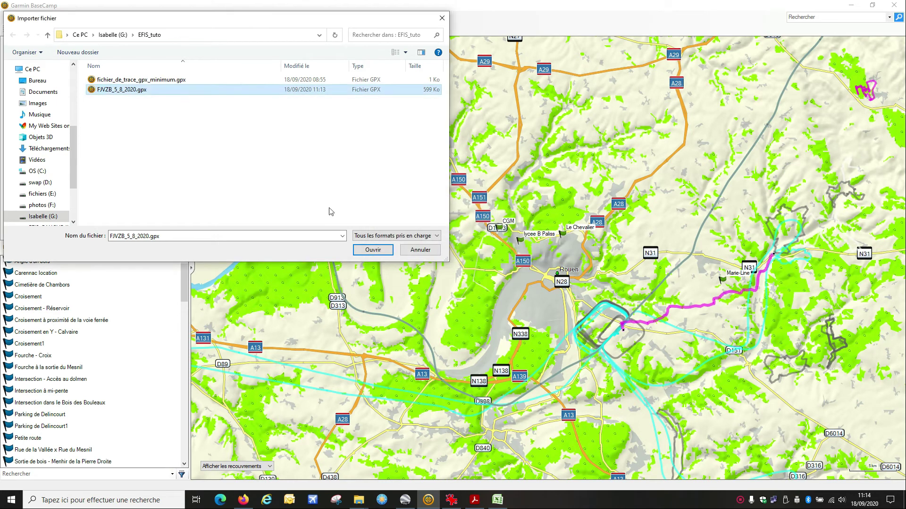
Import FJVZB_5_8_2020.gpx and view its 8 aout 2020 track on the map, including the Rouen airport area.
left_click(367, 250)
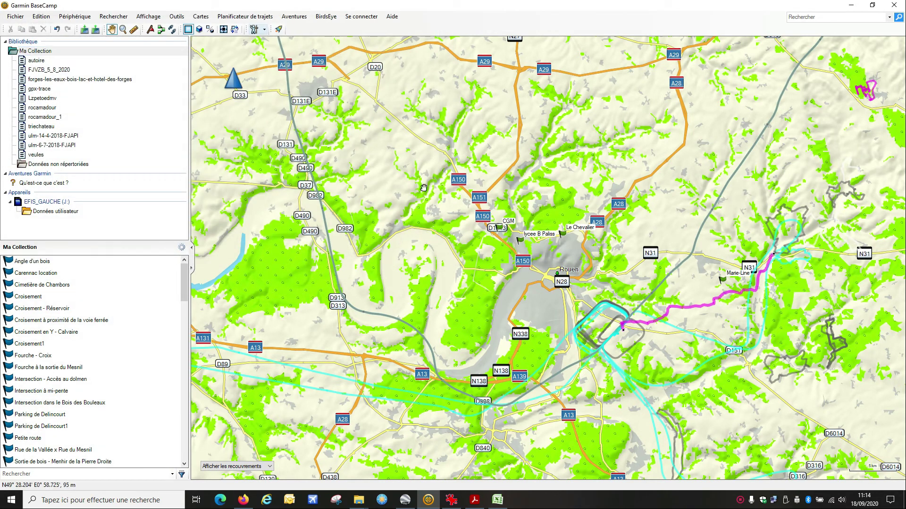
left_click(45, 70)
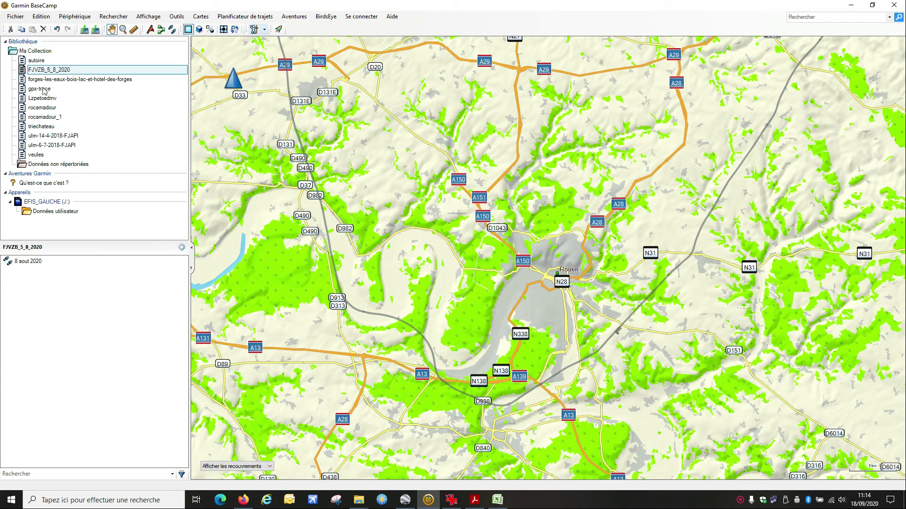
left_click(29, 262)
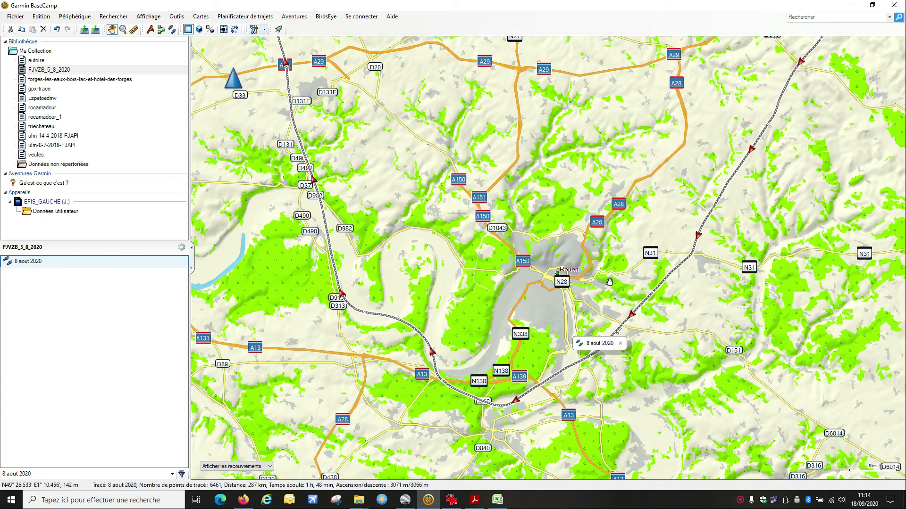
scroll(615, 321, "up", 5)
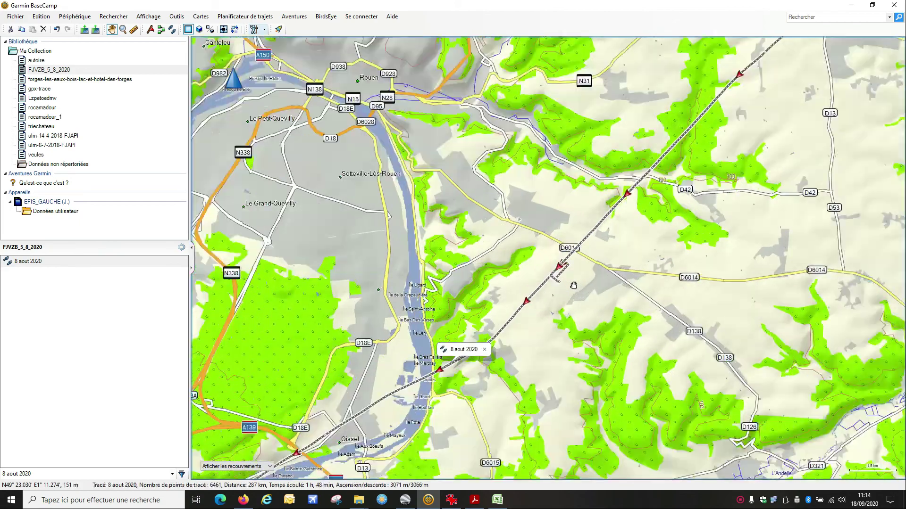
scroll(558, 270, "up", 3)
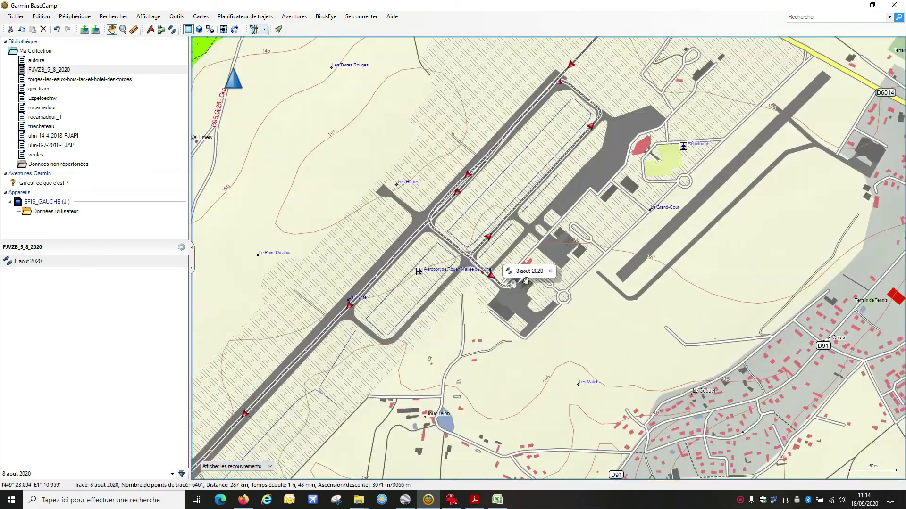
scroll(487, 257, "down", 8)
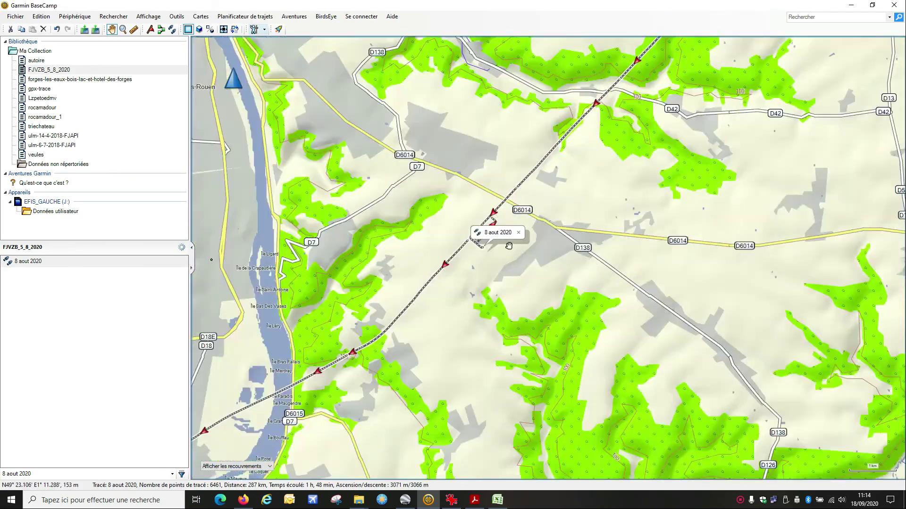
Examine the full 8 aout 2020 track on the map, following it from Rouen along the coast to Abbeville and back.
scroll(471, 269, "down", 2)
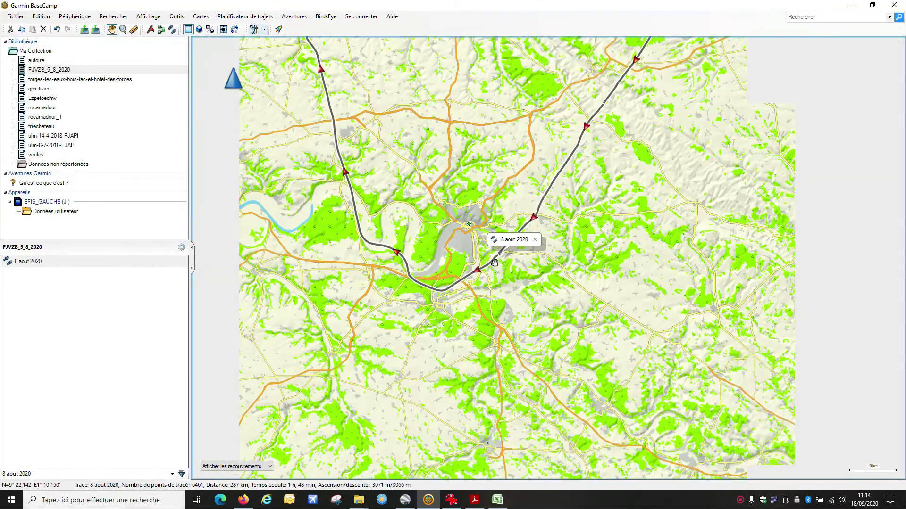
scroll(512, 322, "down", 3)
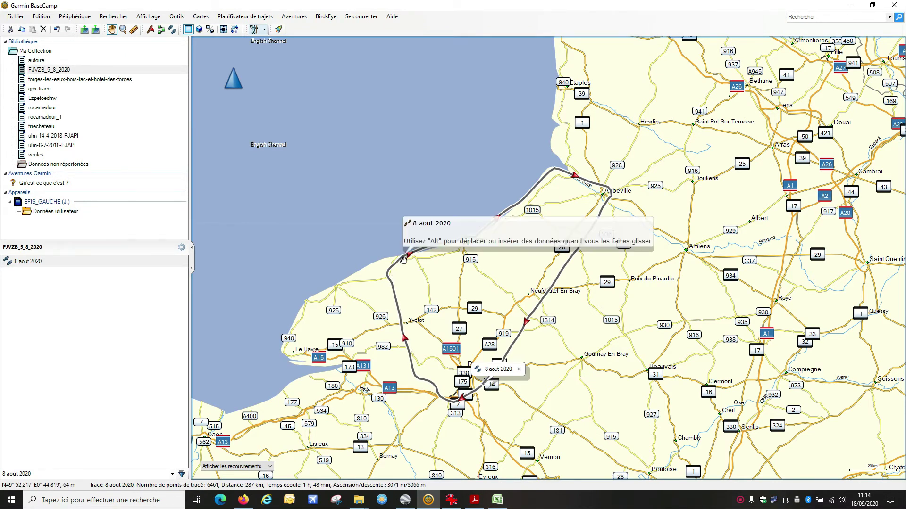
scroll(401, 259, "up", 5)
left_click_drag(693, 200, 573, 215)
left_click_drag(677, 177, 420, 252)
left_click_drag(726, 179, 710, 185)
scroll(710, 185, "down", 5)
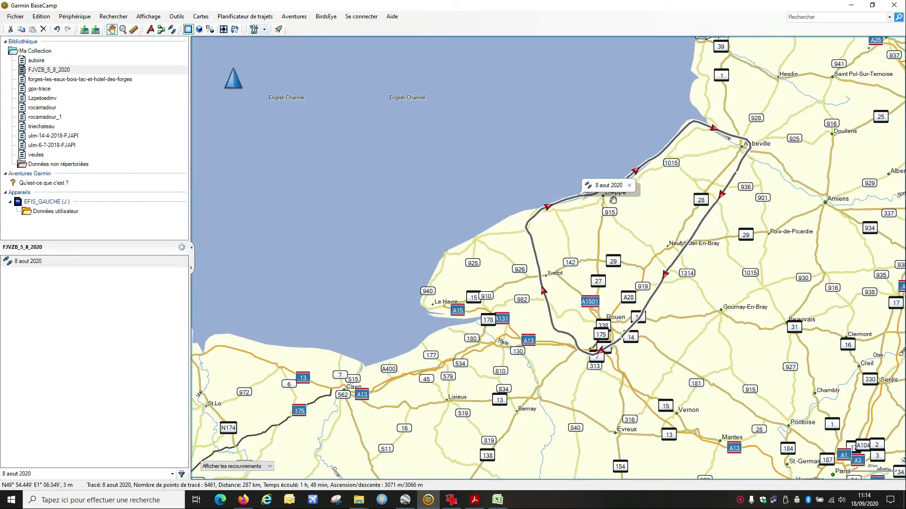
left_click_drag(613, 200, 517, 221)
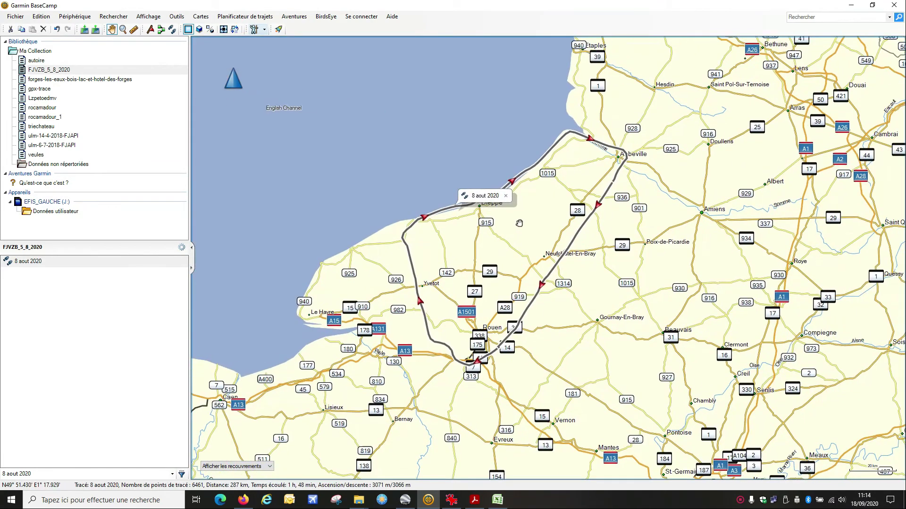
scroll(519, 219, "up", 1)
scroll(518, 218, "down", 1)
left_click_drag(417, 378, 478, 353)
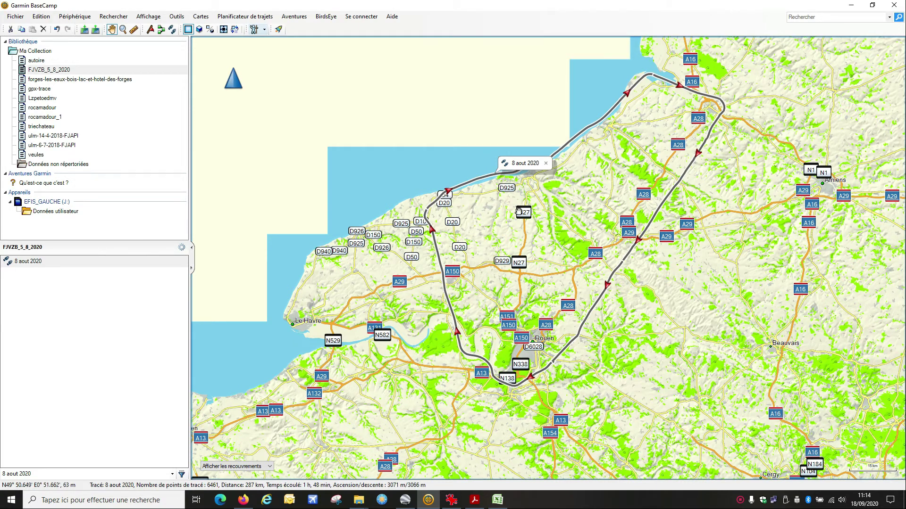
Open the 8 aout 2020 track's properties and locate its first point and point 2938 on the map.
double_click(112, 262)
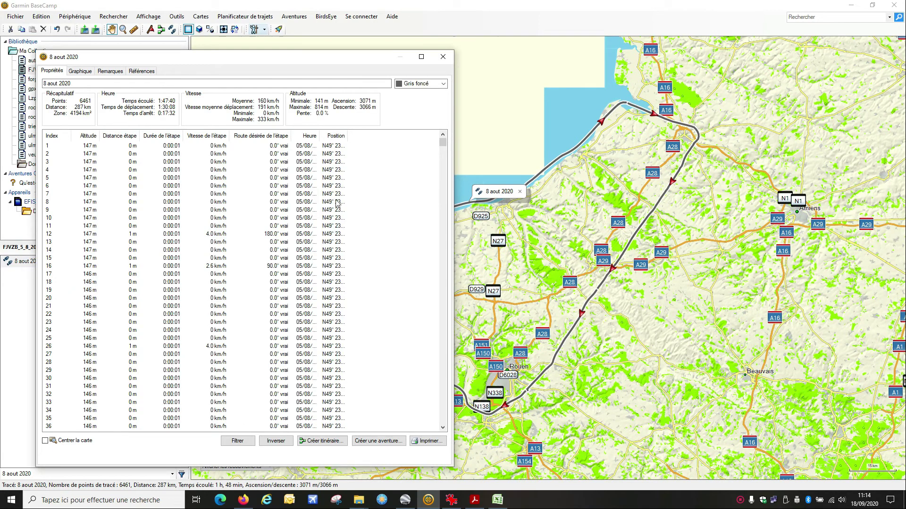
left_click(679, 212)
left_click_drag(680, 212, 828, 194)
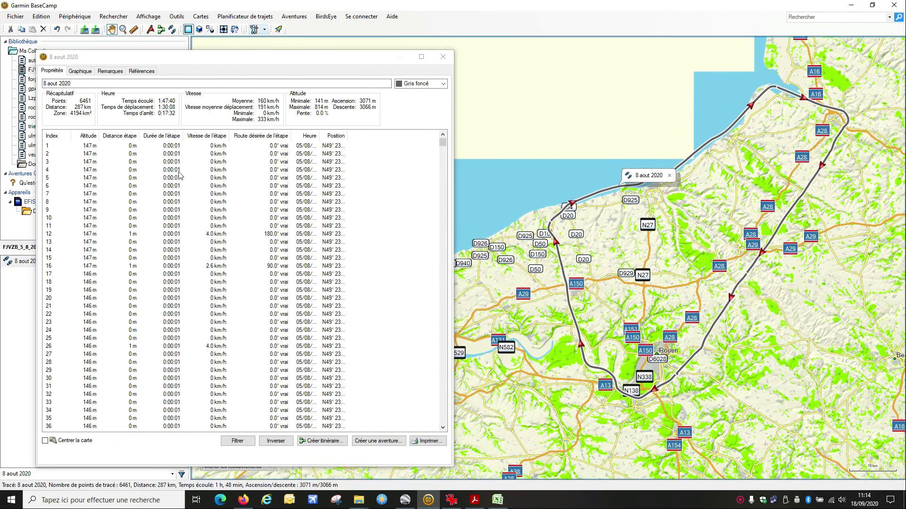
left_click(174, 146)
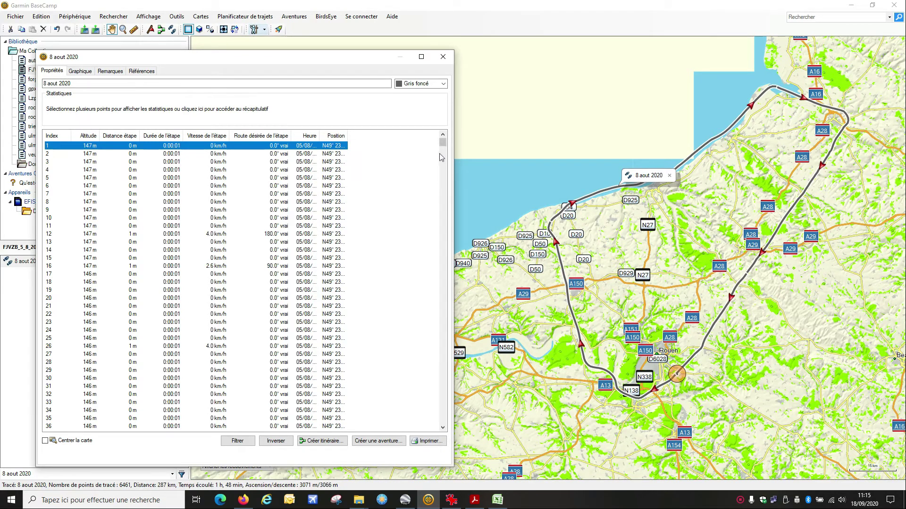
left_click_drag(443, 146, 443, 267)
left_click(227, 308)
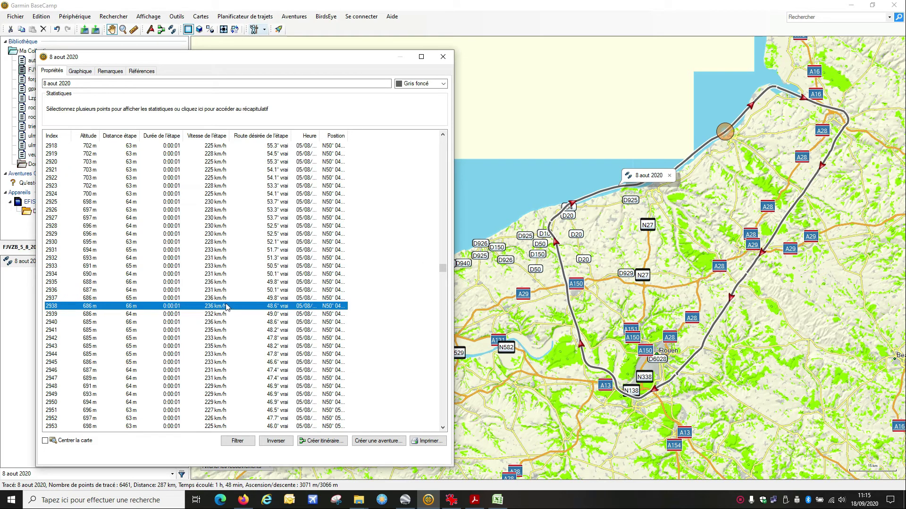
Examine the altitude and speed of the track points from 2938 onward and locate point 3174 on the map.
key("Page_Down")
key("Page_Down")
key("Page_Down")
key("Page_Down")
key("Page_Down")
key("Page_Down")
key("Page_Down")
key("Page_Down")
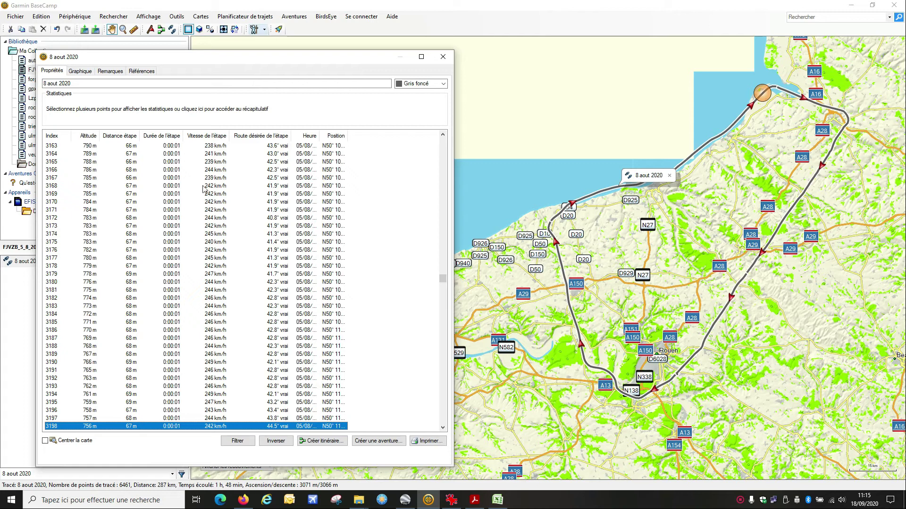
left_click(216, 234)
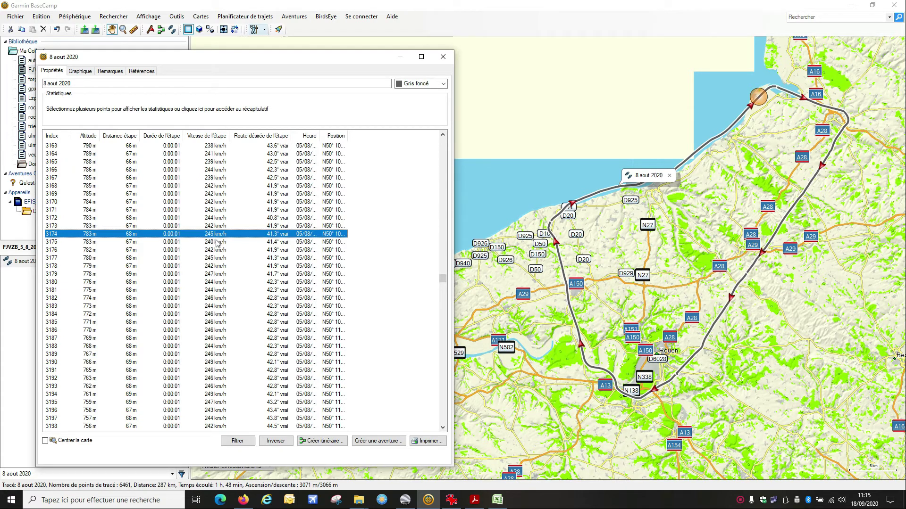
View the track's altitude and speed graph, close its properties, and minimize BaseCamp.
left_click(88, 73)
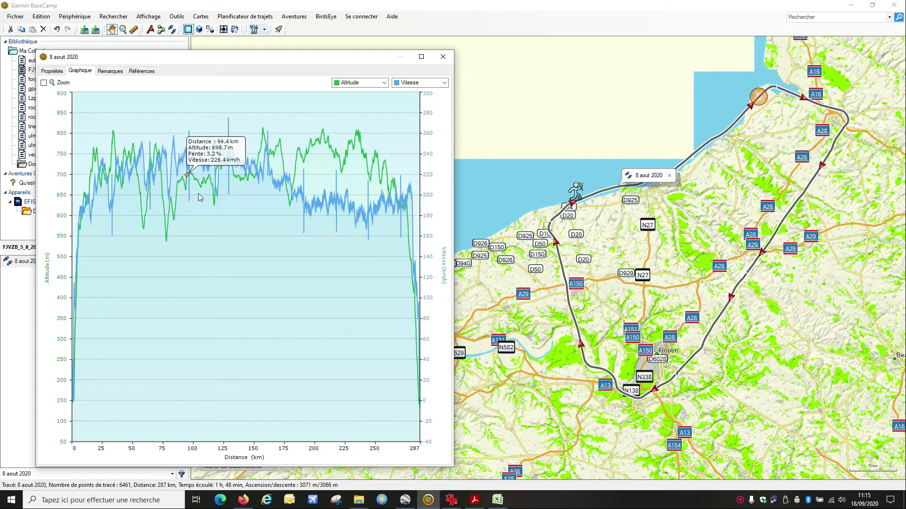
left_click(441, 58)
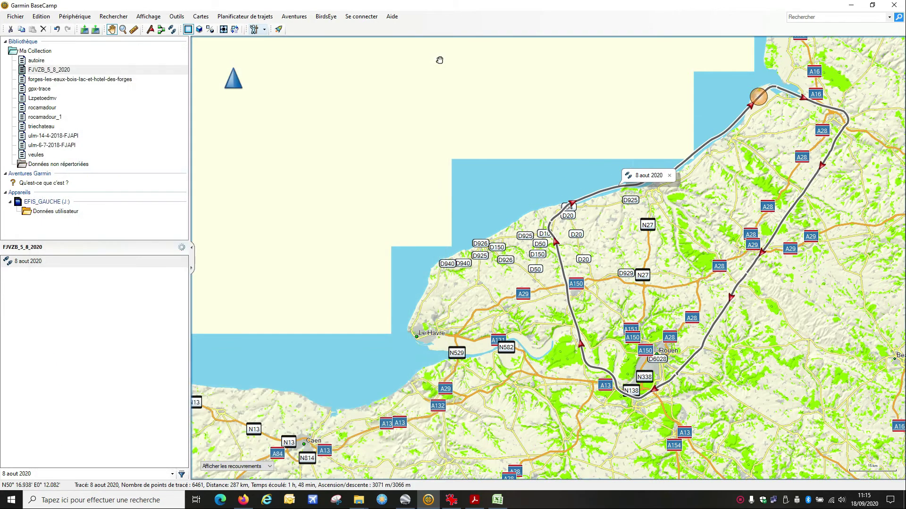
left_click(850, 5)
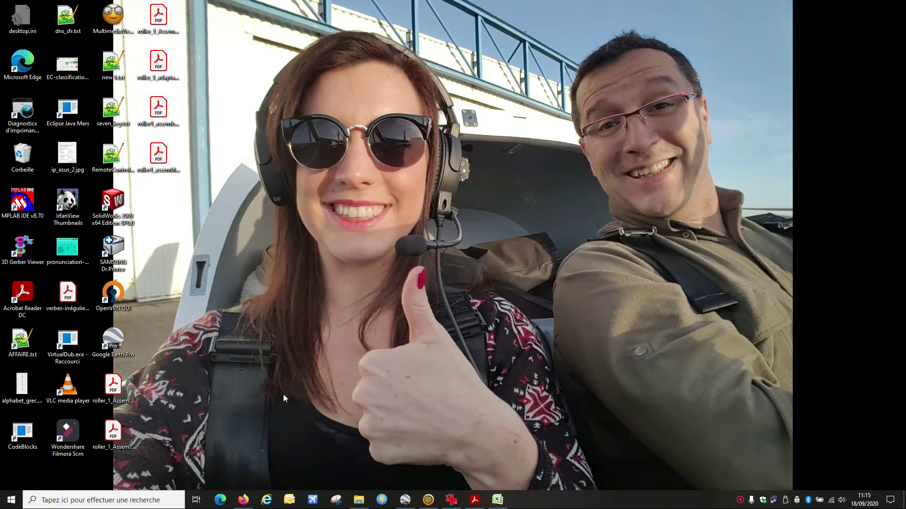
Switch to Géoportail in Firefox and sign in to Mes cartes with the account's username and password.
left_click(245, 496)
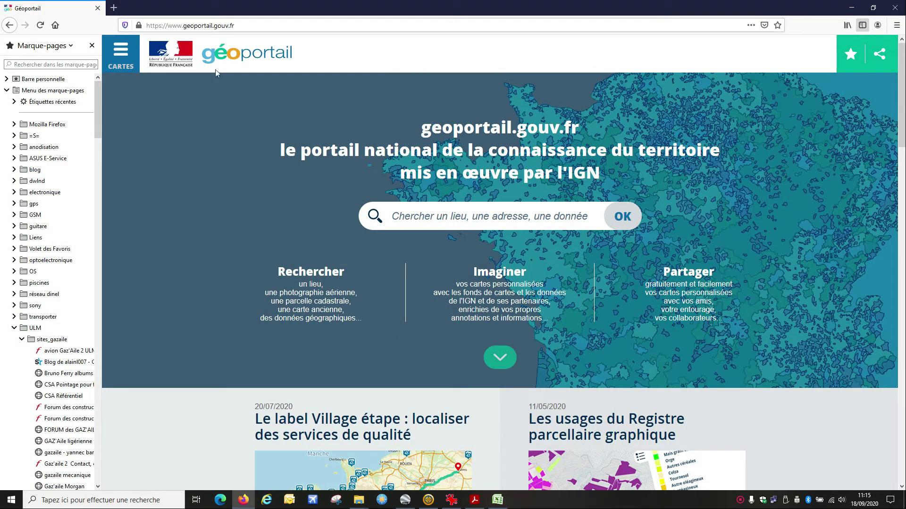
left_click(850, 54)
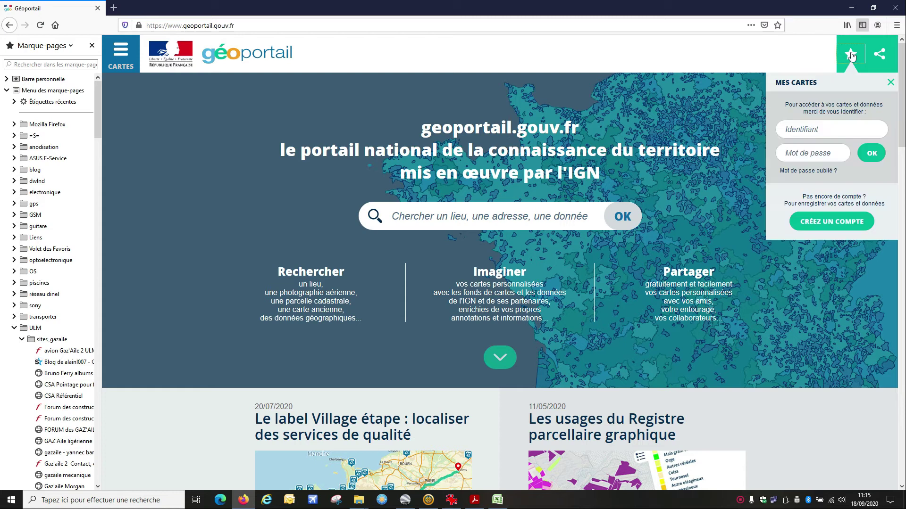
left_click(806, 129)
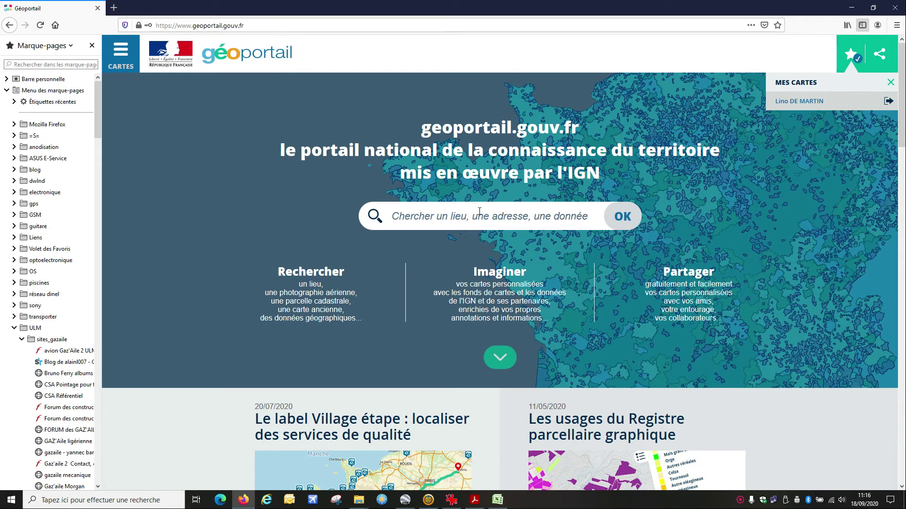
Search Géoportail for oaci and open the Carte OACI-VFR map.
type("oaci")
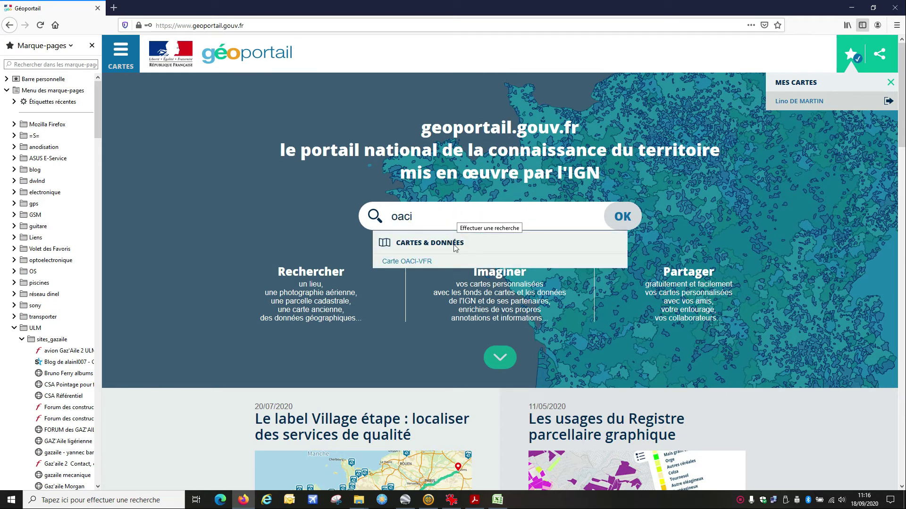
left_click(420, 261)
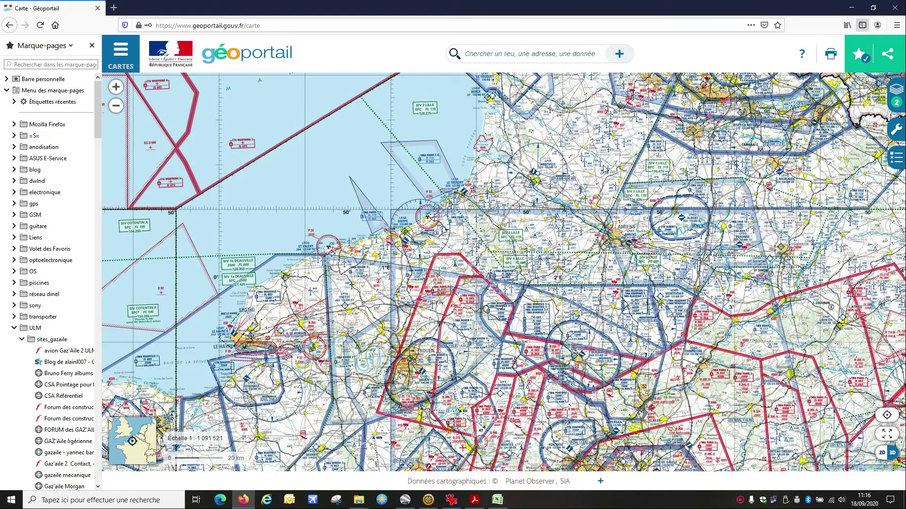
Move the Photographies aériennes layer above Carte OACI-VFR and put Carte OACI-VFR back on top.
left_click(897, 91)
left_click_drag(857, 165, 857, 138)
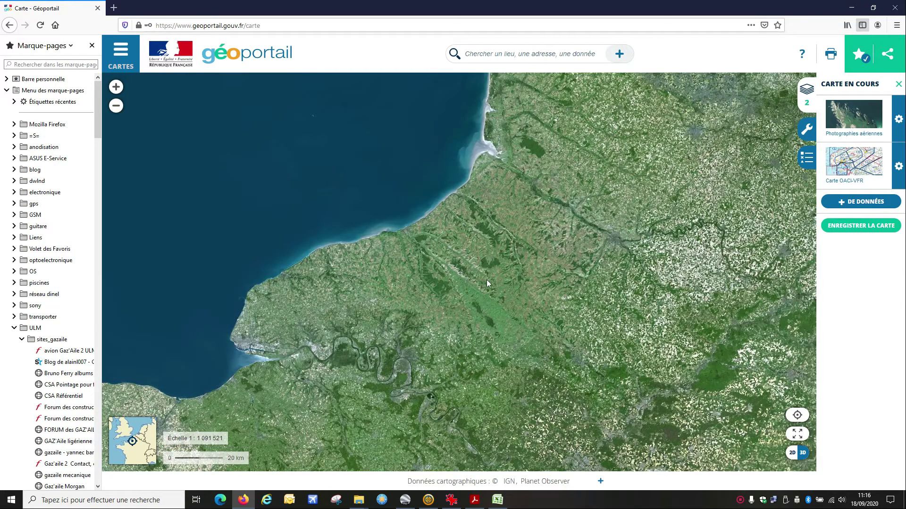
left_click_drag(849, 123, 845, 167)
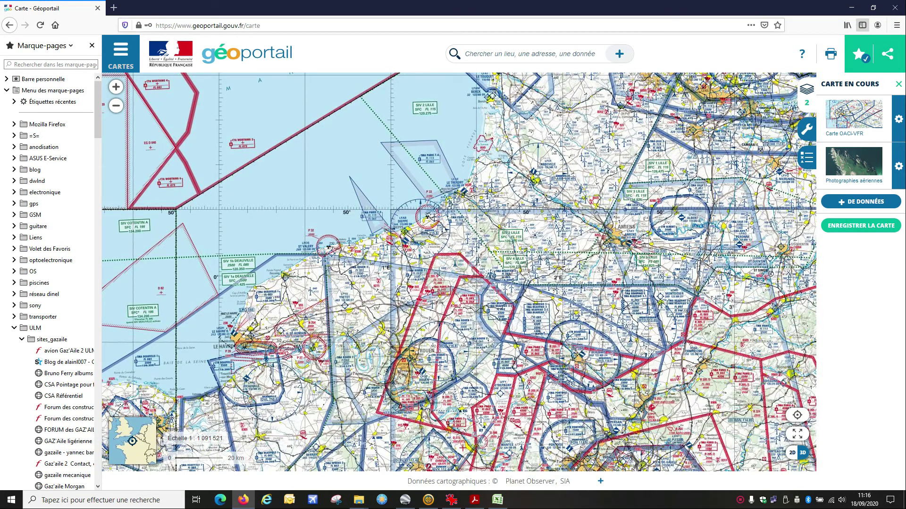
left_click(857, 205)
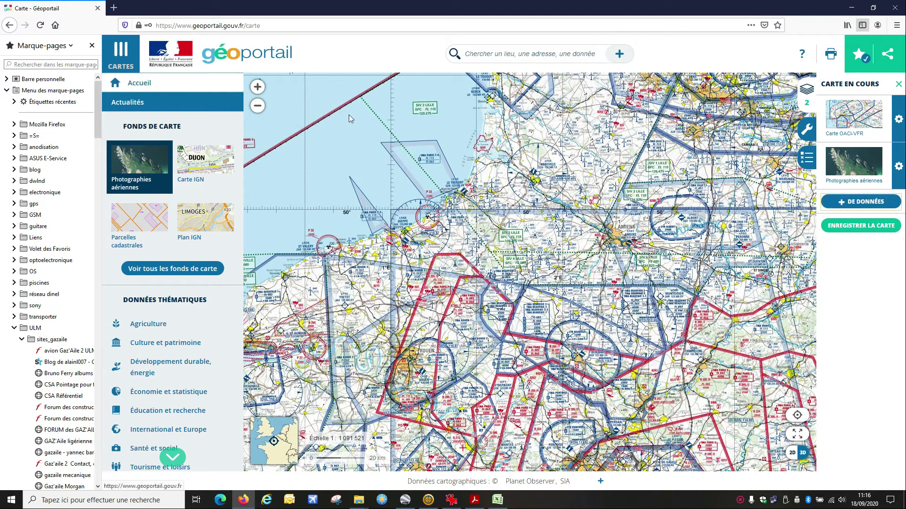
left_click(110, 59)
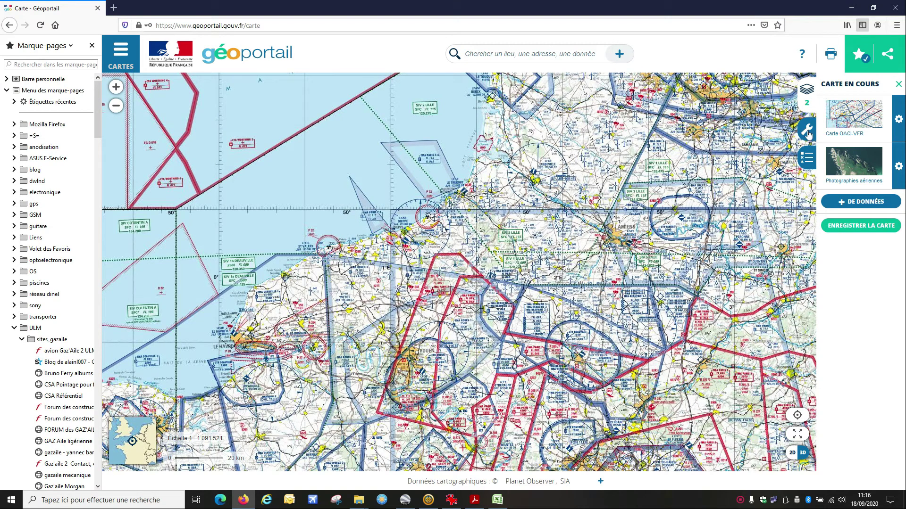
left_click(806, 157)
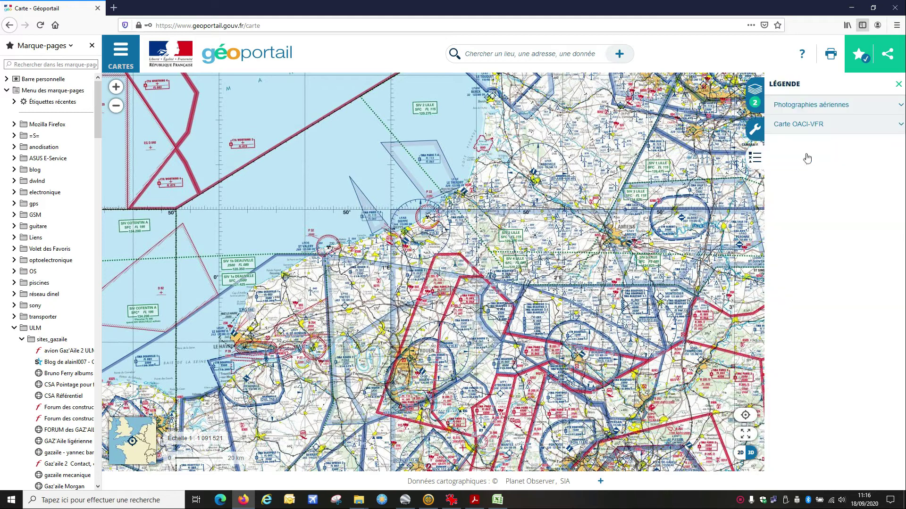
Open the map's data import tool and set the import format to GPX.
left_click(759, 134)
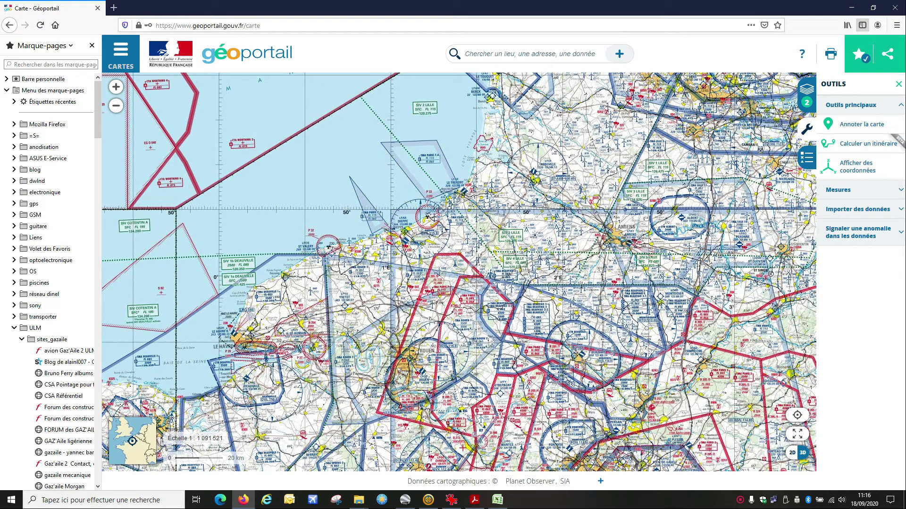
left_click(857, 211)
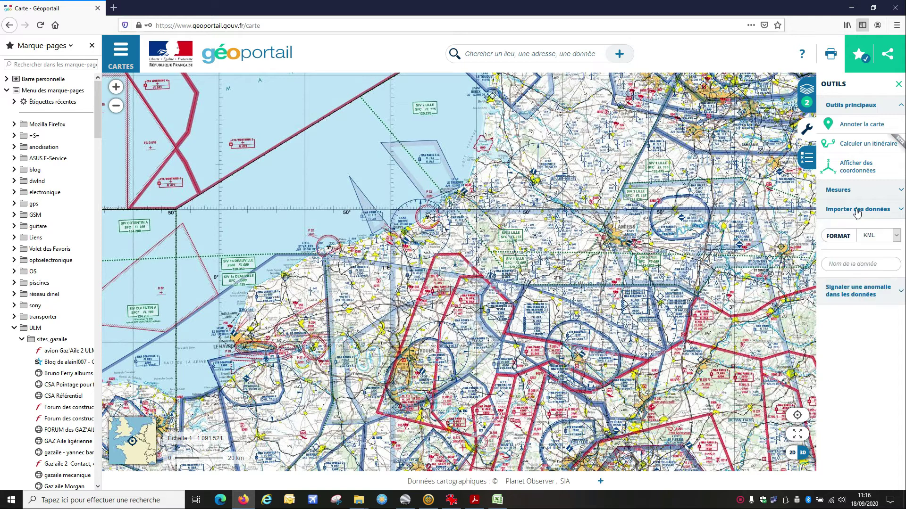
left_click(898, 171)
left_click(873, 183)
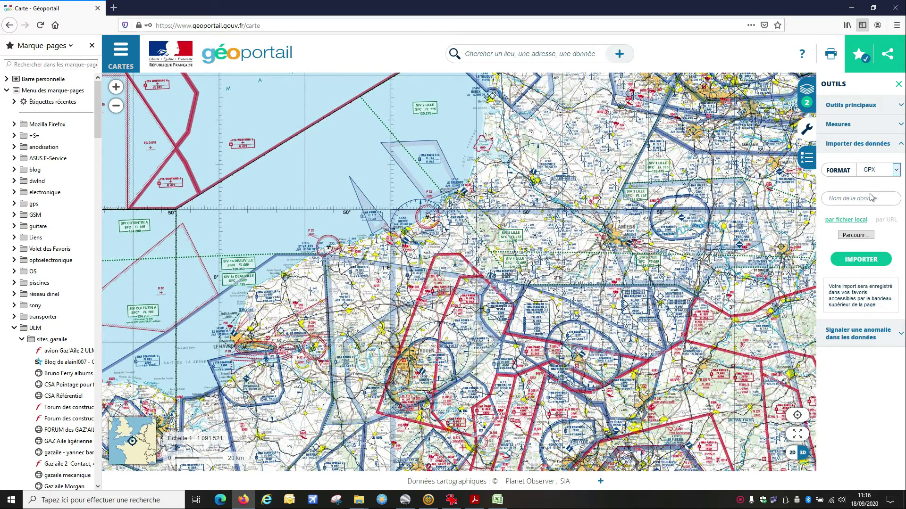
Choose the local file FJVZB_5_8_2020.gpx from the EFIS_tuto folder and import it onto the map.
left_click(854, 235)
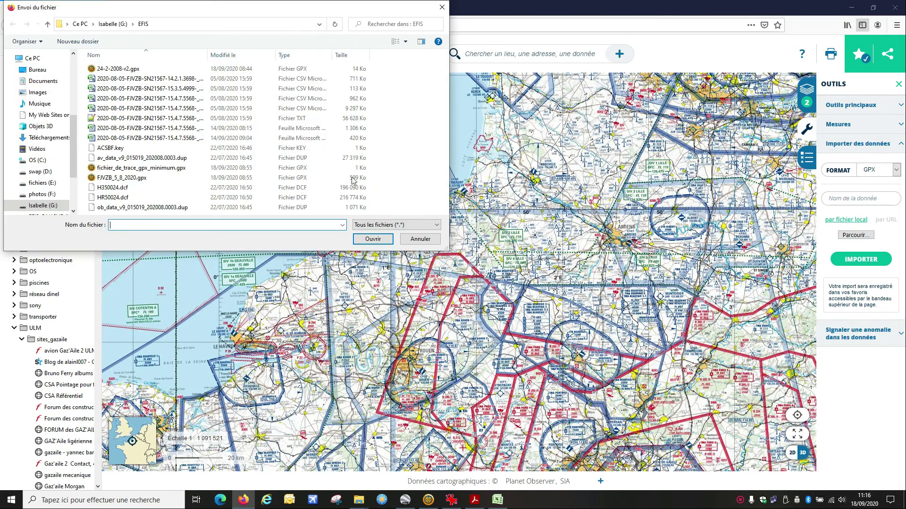
left_click(47, 24)
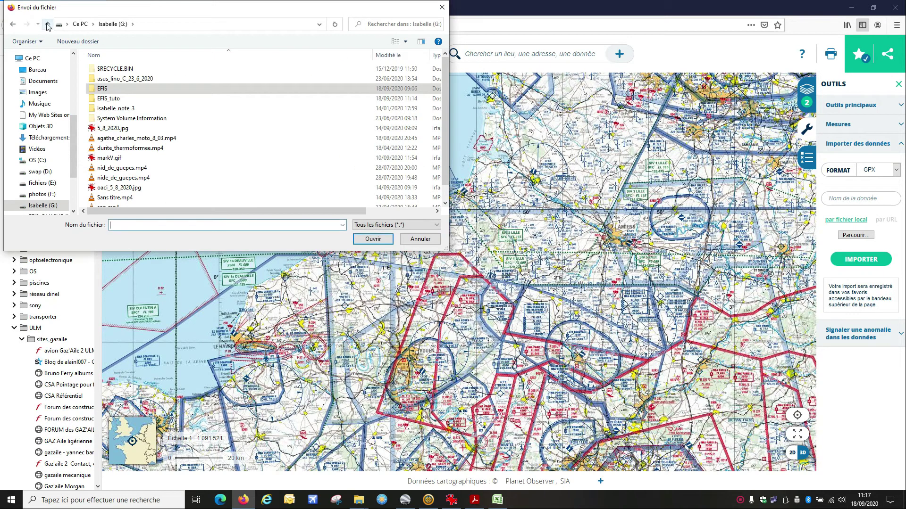
left_click(106, 100)
double_click(106, 100)
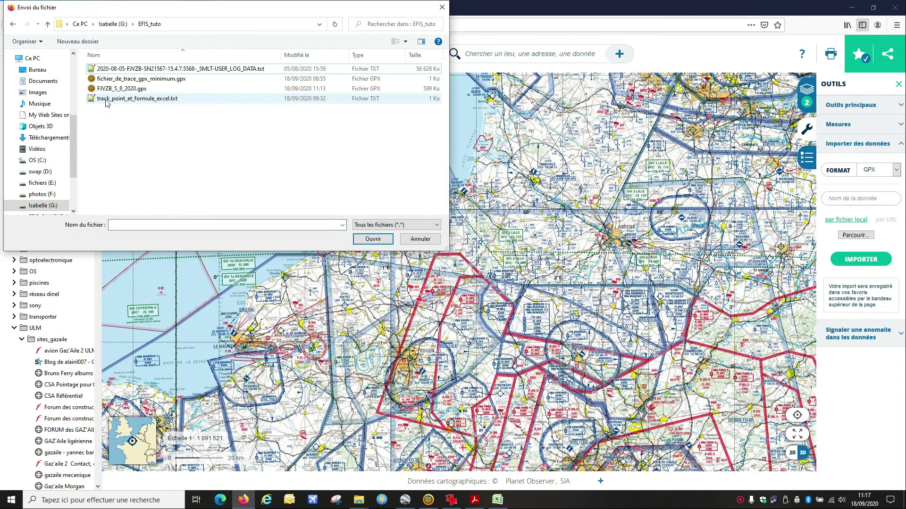
left_click(118, 89)
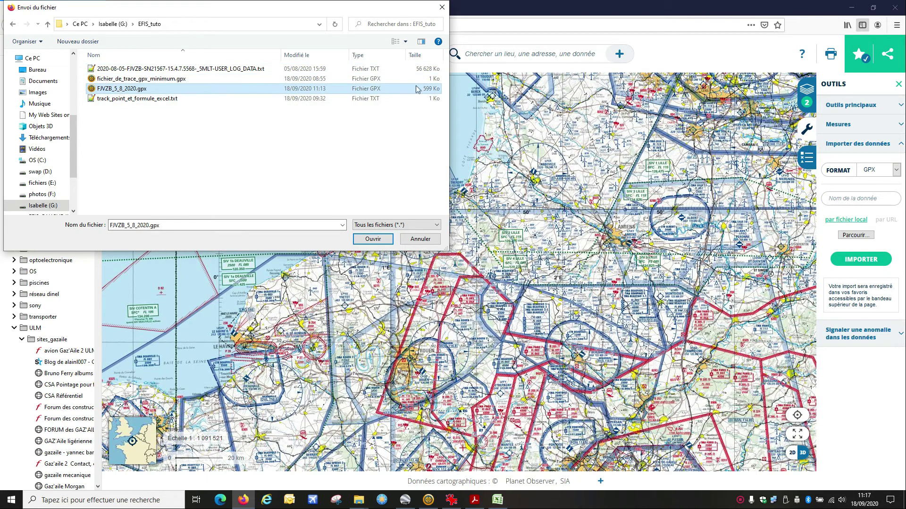
left_click(373, 240)
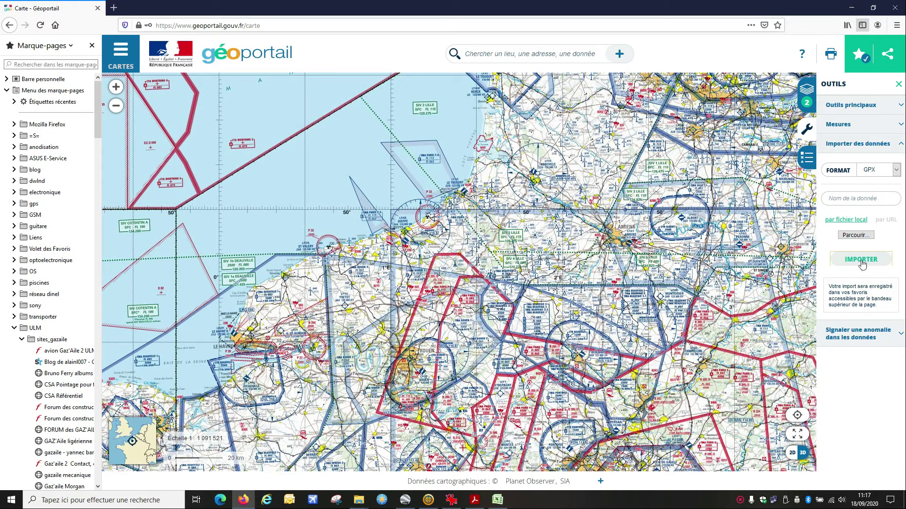
left_click(861, 260)
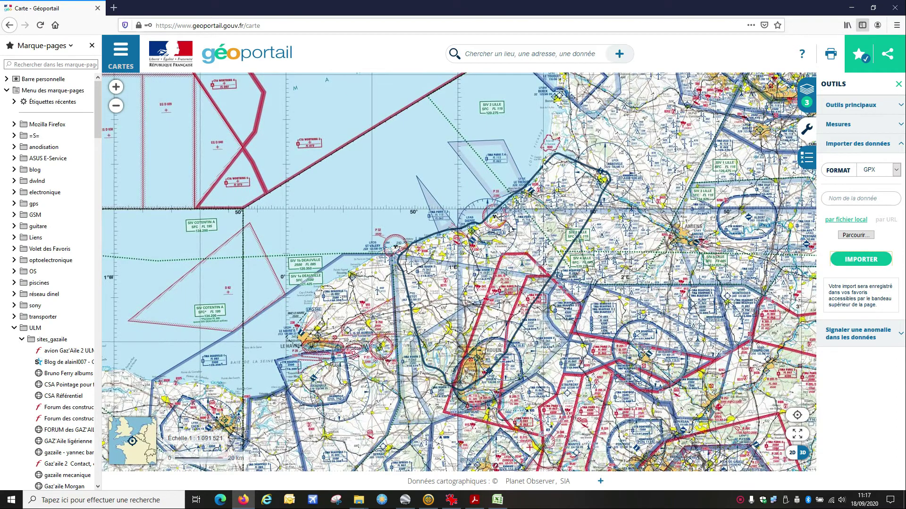
Examine the imported flight track over the OACI-VFR chart, from the Dieppe coast down to the Rouen area.
scroll(468, 290, "down", 1)
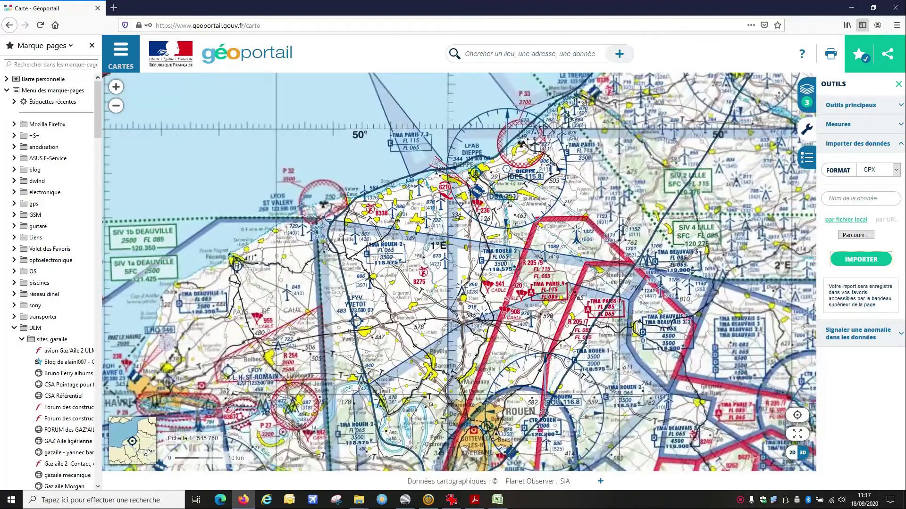
left_click_drag(465, 232, 436, 104)
scroll(467, 325, "up", 1)
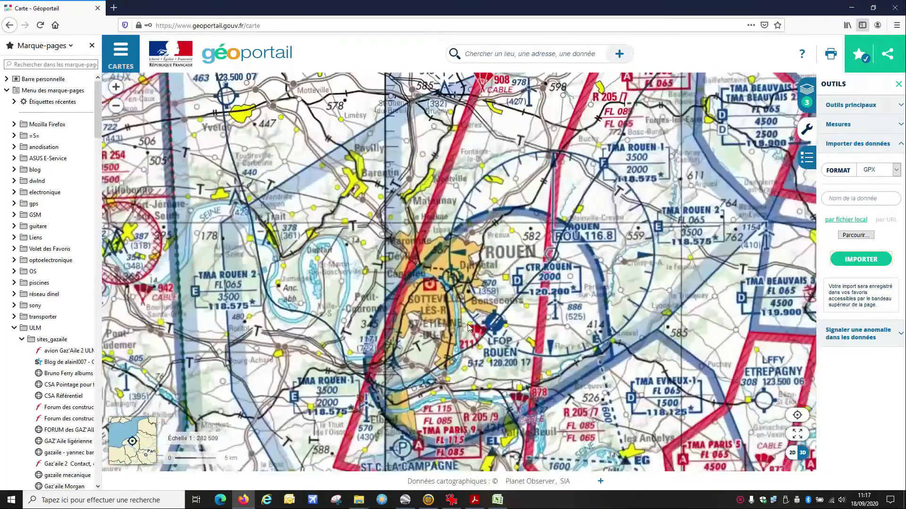
Follow the flight track on the OACI-VFR chart from Rouen up to Dieppe and zone P 33, and view its whole loop.
left_click_drag(390, 199, 456, 401)
left_click_drag(397, 148, 471, 249)
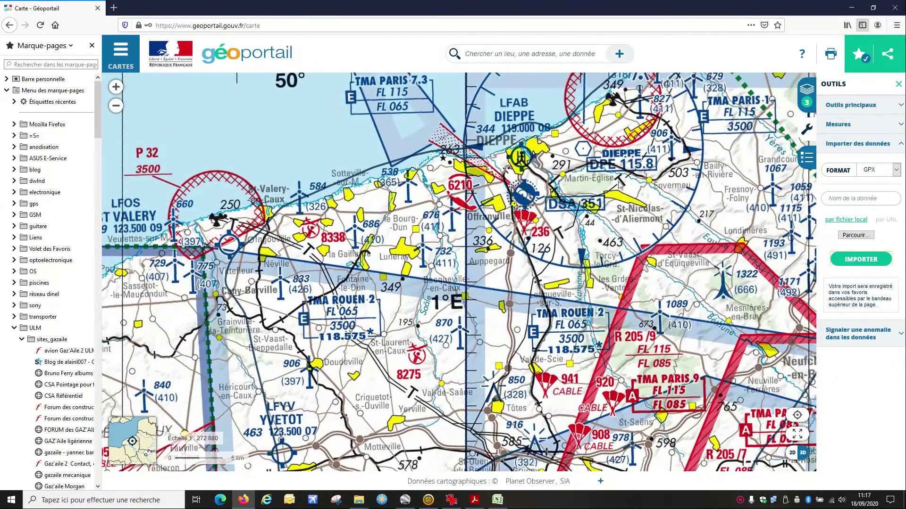
left_click_drag(621, 191, 478, 285)
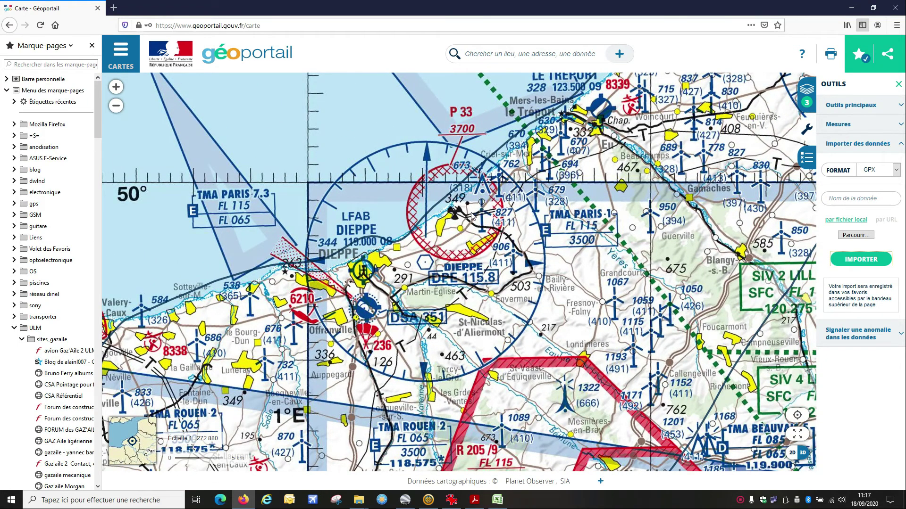
scroll(472, 216, "up", 1)
left_click_drag(453, 167, 420, 253)
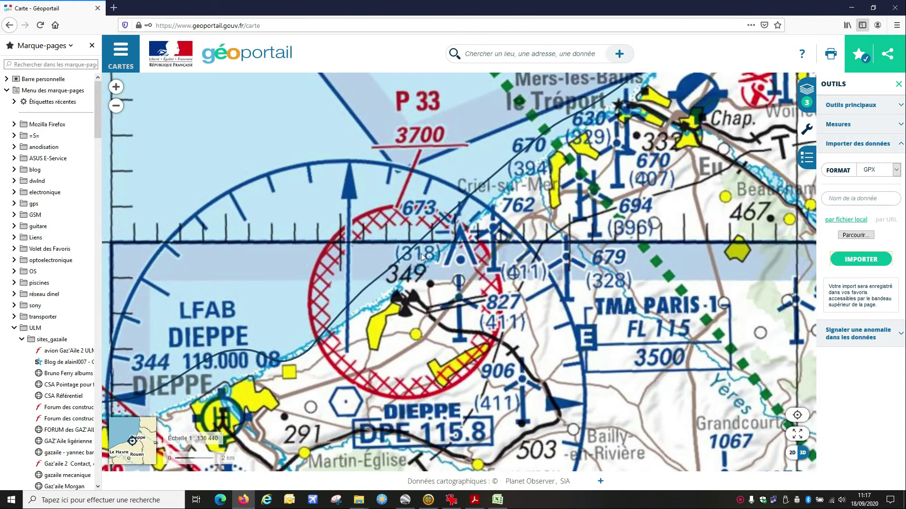
scroll(437, 246, "down", 3)
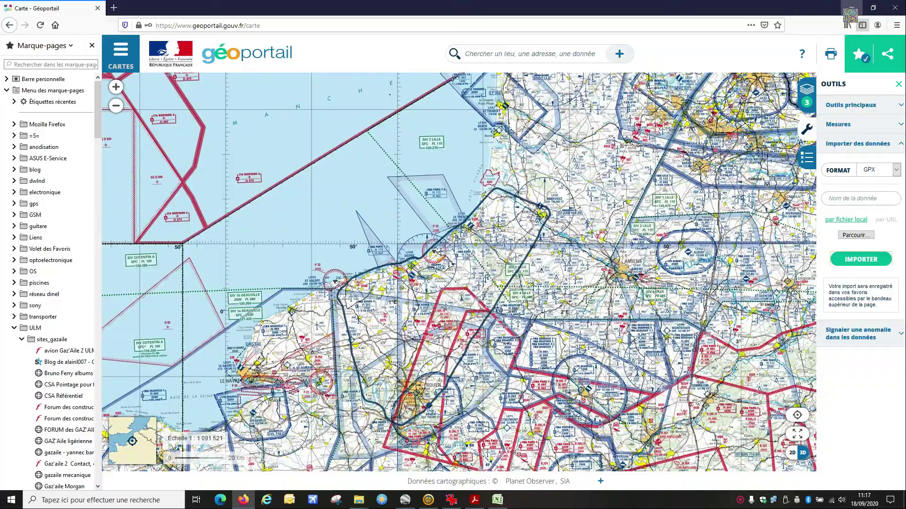
Switch to the SkyView installation guide in Acrobat Reader, open its Savvy Analysis web link and go to the SavvyAviation client dashboard.
left_click(852, 8)
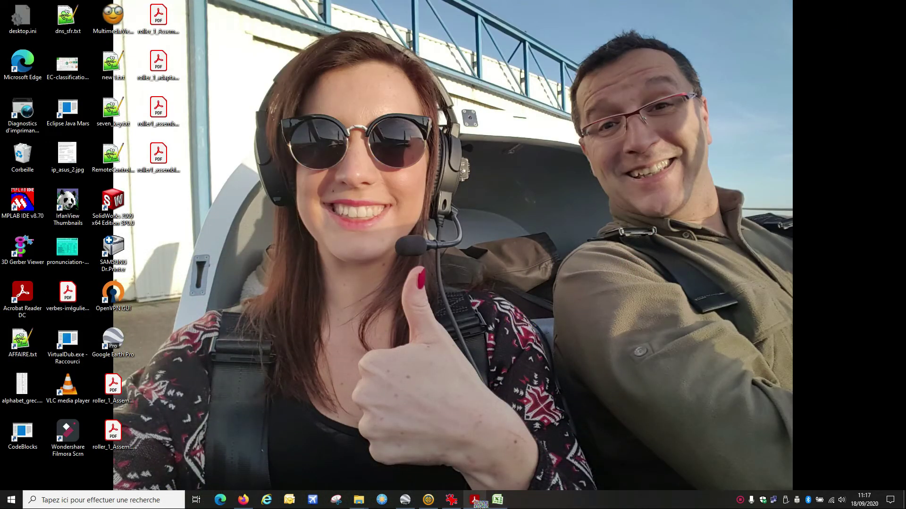
left_click(477, 502)
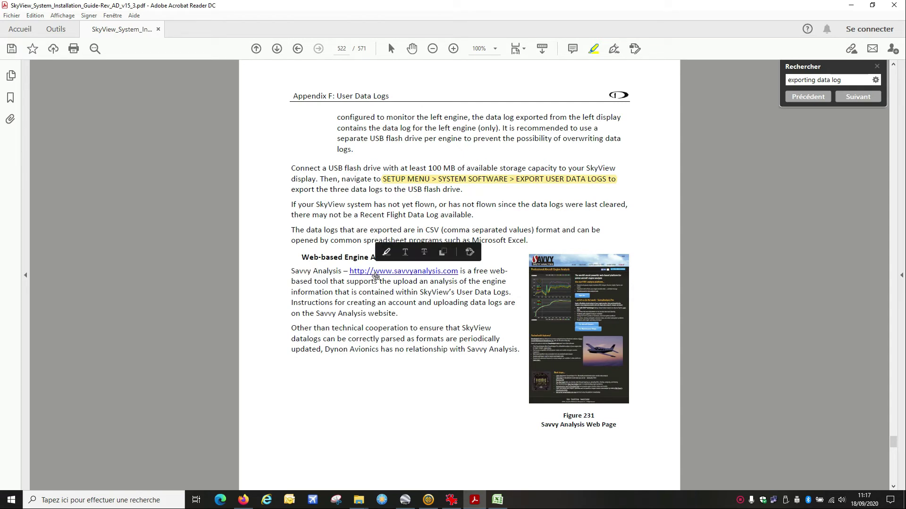
left_click(380, 272)
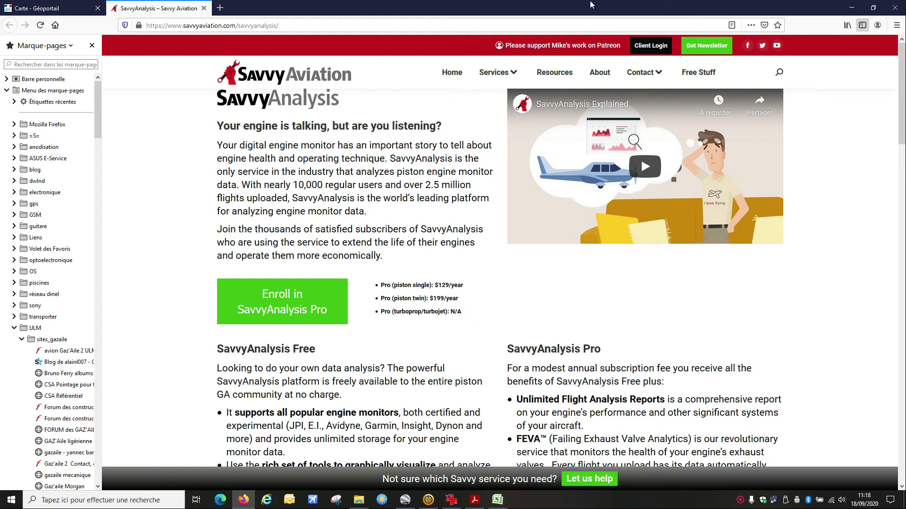
left_click(651, 47)
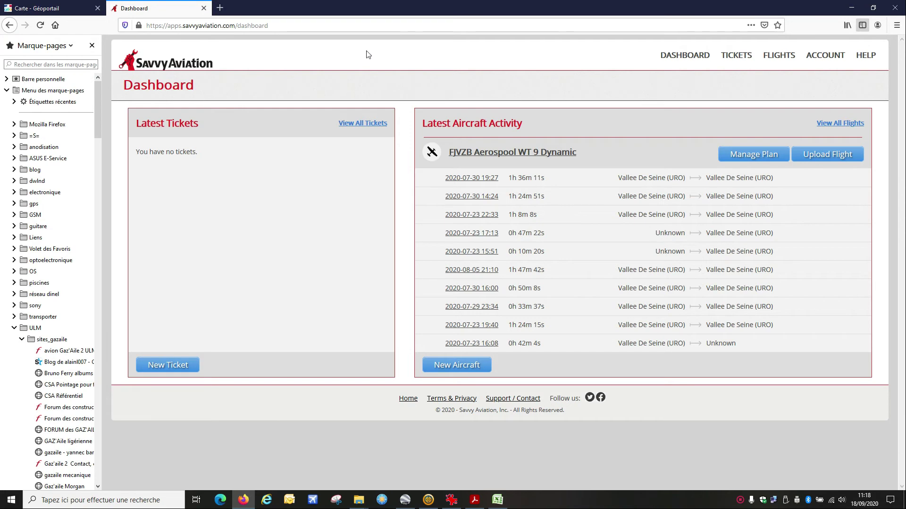
Look up the exported USER_LOG_DATA.csv file on the EFIS_GAUCHE drive and return to the SavvyAviation dashboard.
mouse_move(358, 499)
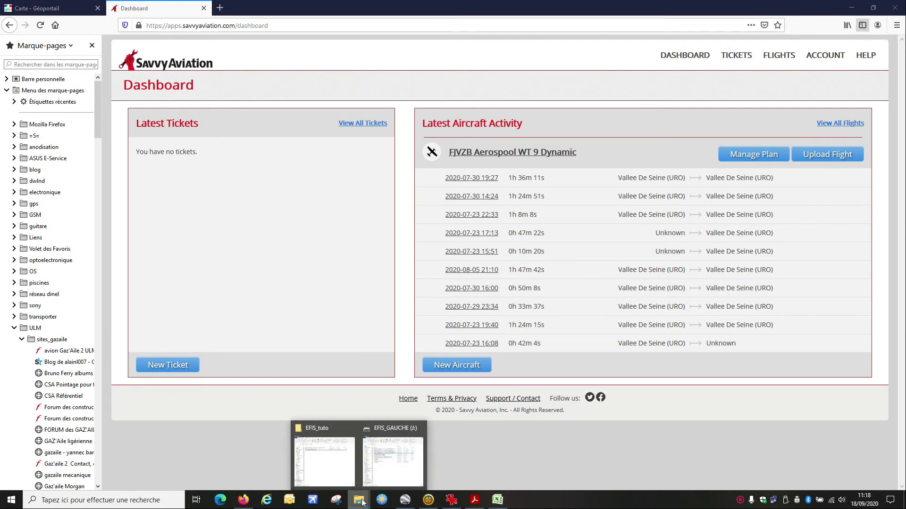
mouse_move(340, 481)
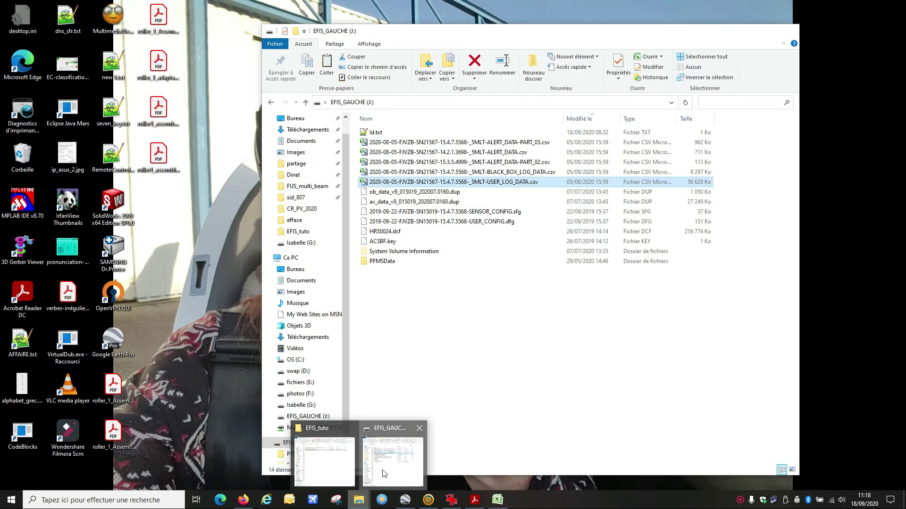
left_click(368, 479)
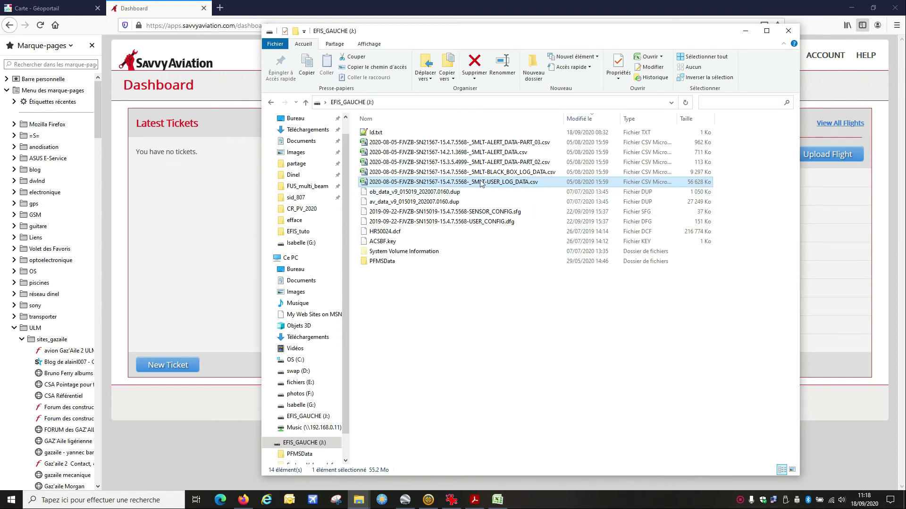
left_click(235, 53)
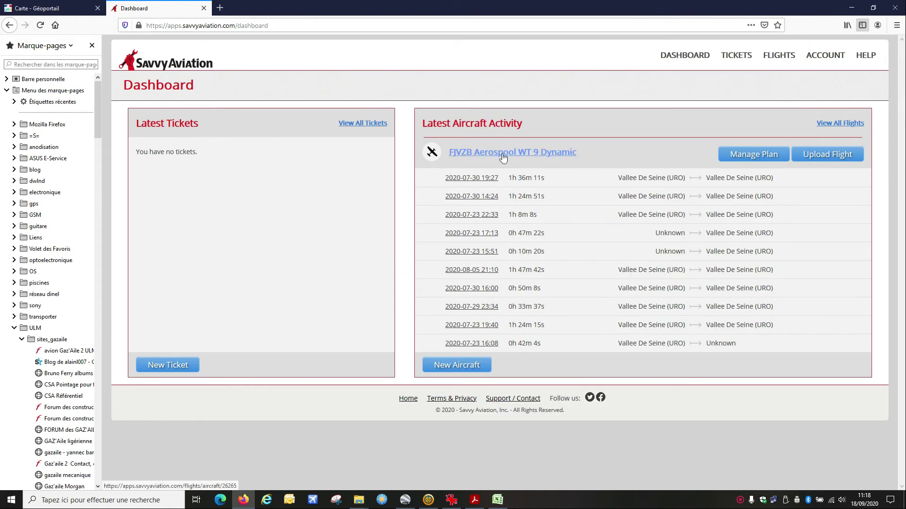
left_click_drag(481, 307, 479, 325)
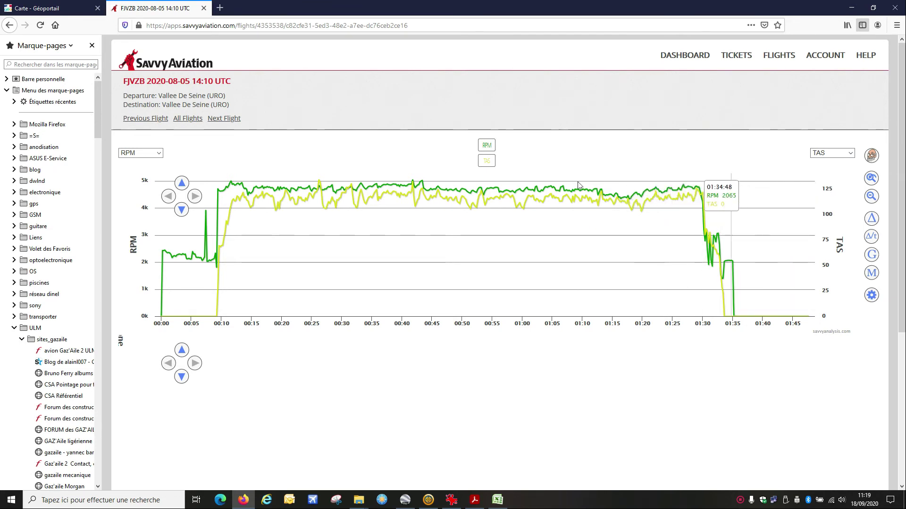
left_click(159, 153)
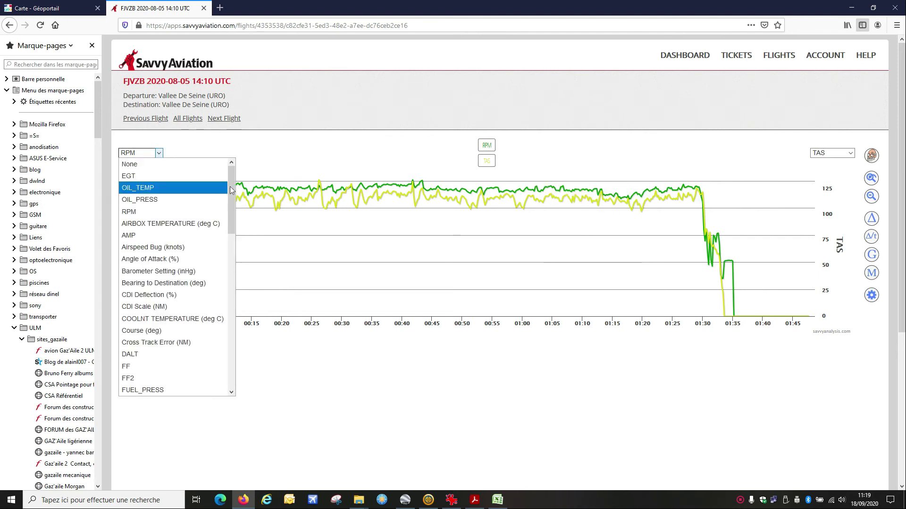
mouse_move(230, 186)
left_mouse_down()
mouse_move(227, 329)
mouse_move(228, 185)
left_mouse_up()
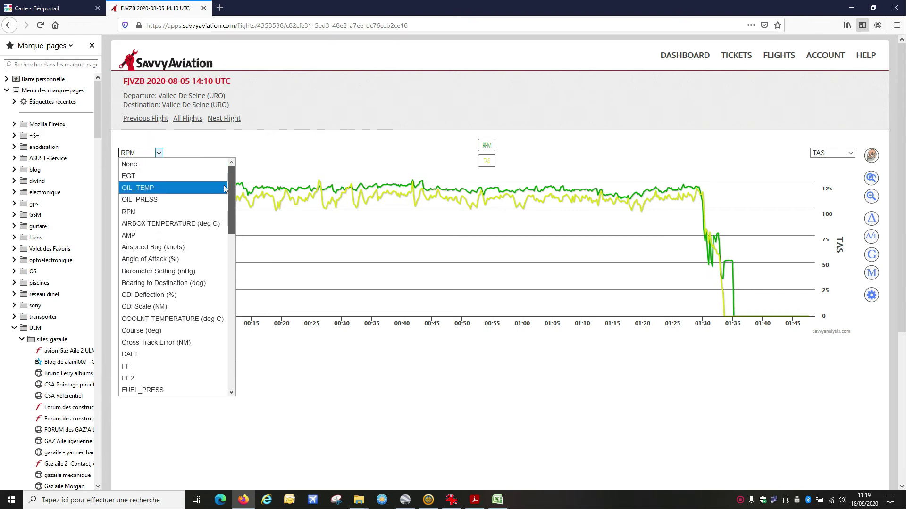
left_click(181, 202)
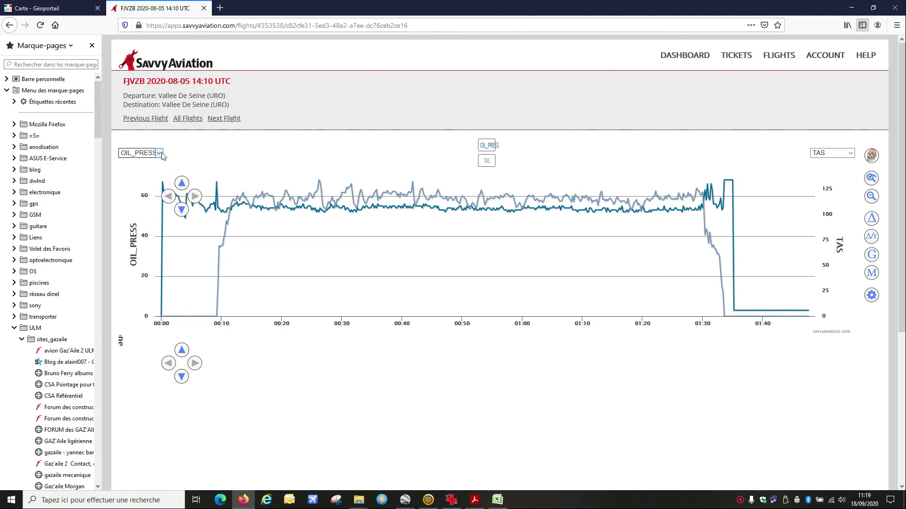
Plot OIL_TEMP on the chart's second axis and review the parameters offered for the first axis.
left_click(852, 157)
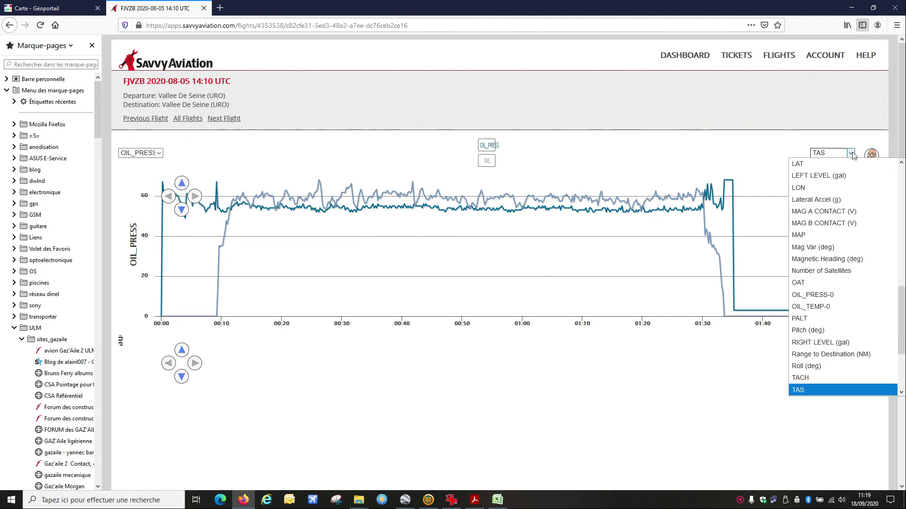
scroll(882, 207, "up", 10)
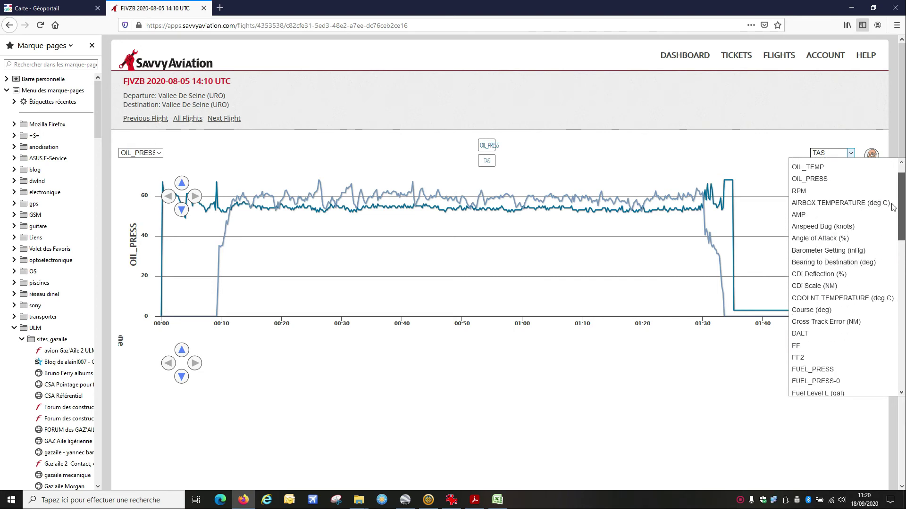
left_click(807, 188)
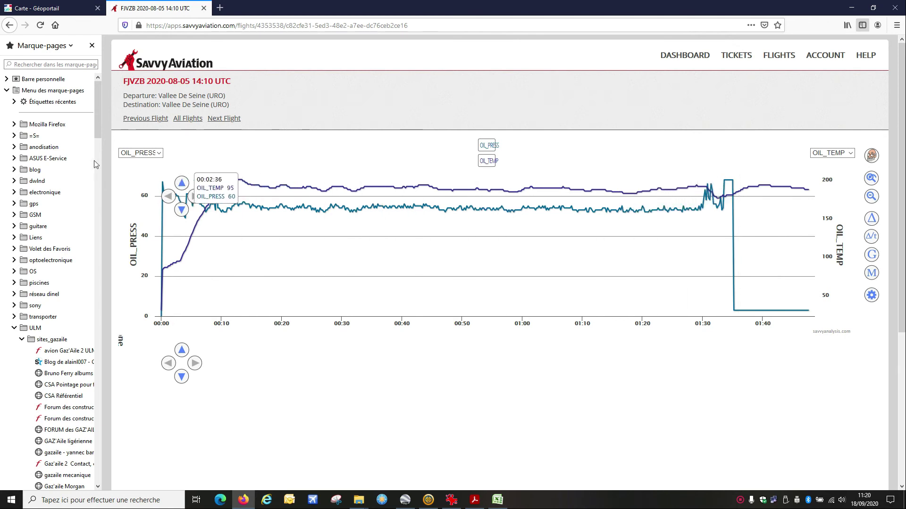
left_click(158, 153)
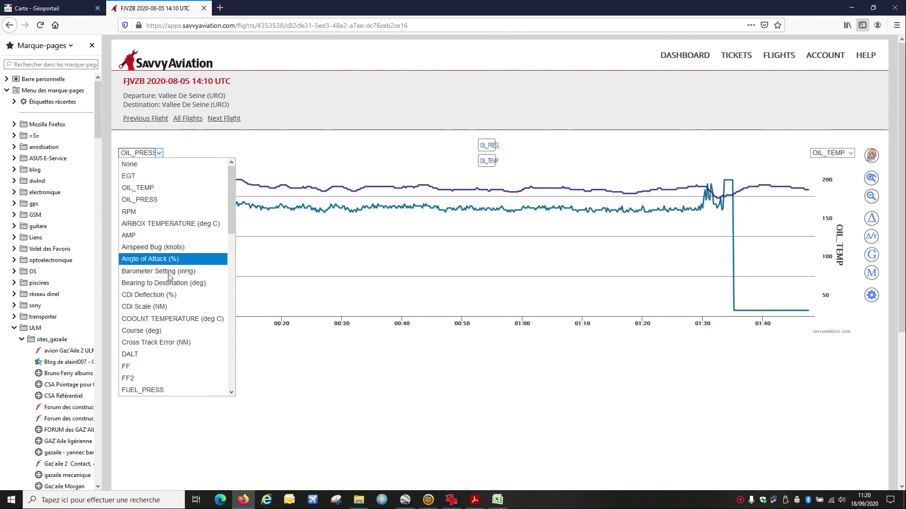
left_click_drag(231, 201, 279, 164)
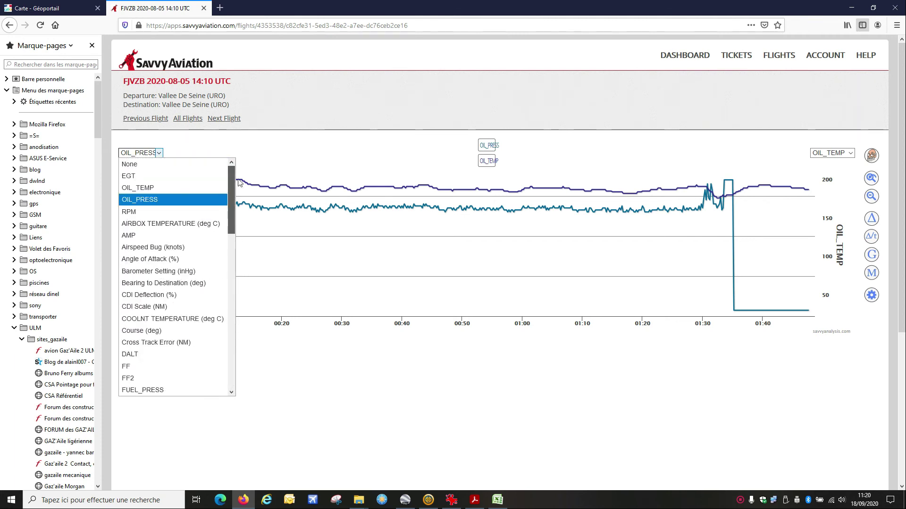
left_click(281, 170)
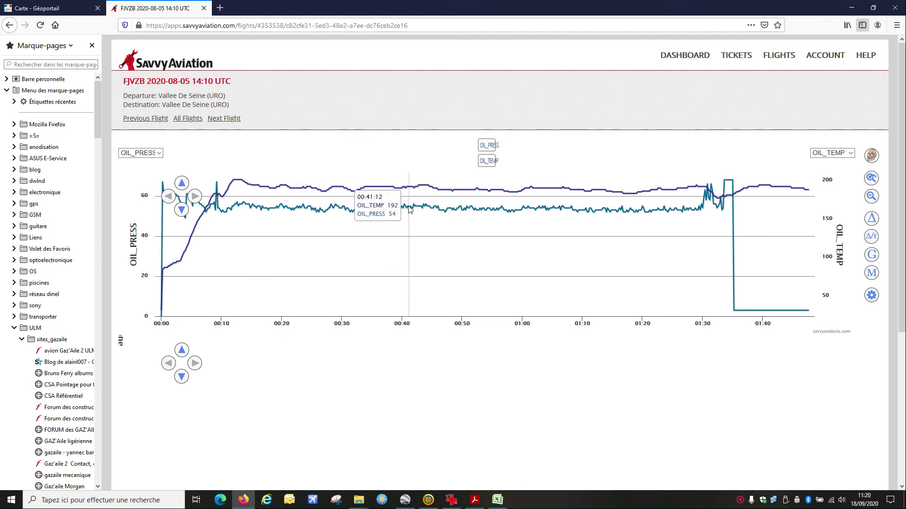
Minimize the browser, the EFIS_GAUCHE folder window and the SkyView installation guide to clear the desktop.
left_click(779, 55)
left_click(852, 8)
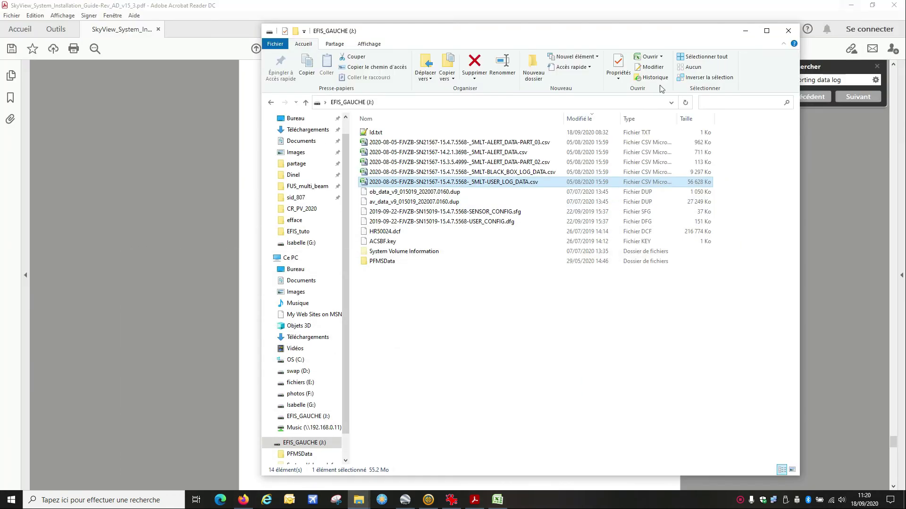
left_click(745, 33)
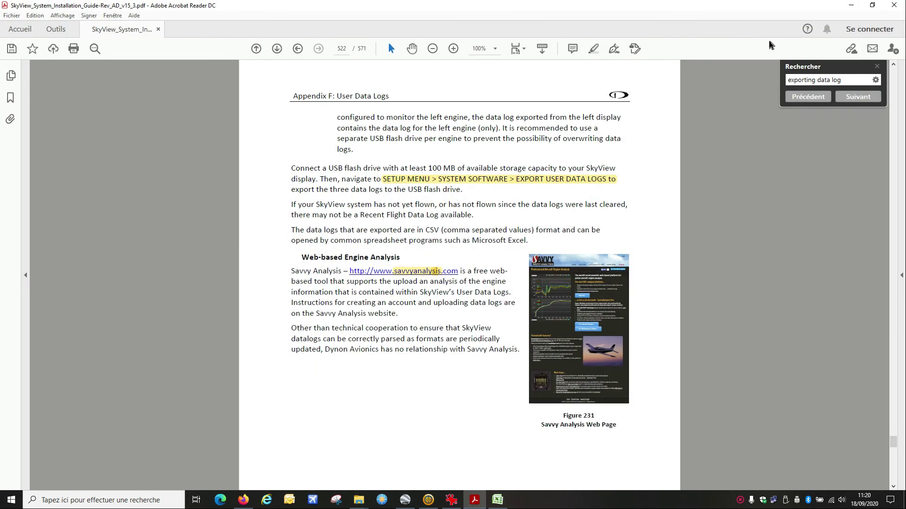
left_click(850, 7)
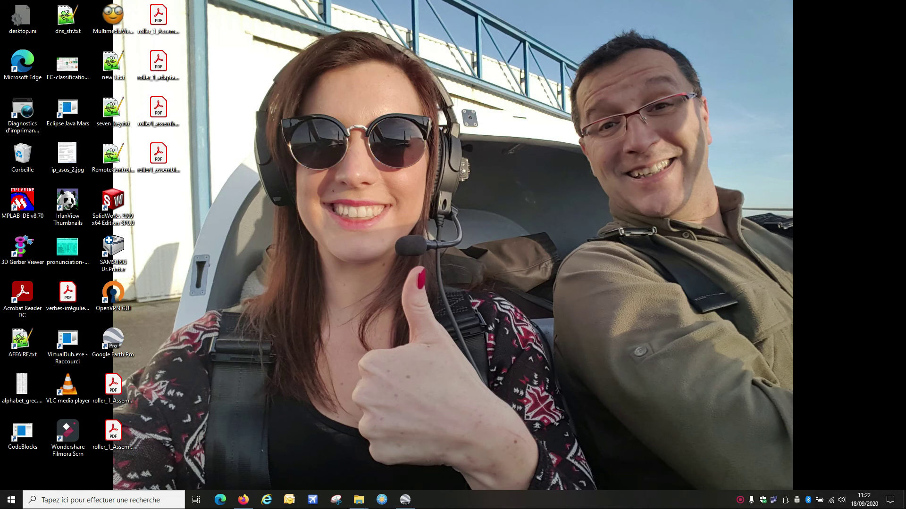
Switch to Google Earth Pro and open FJVZB_5_8_2020.gpx from the EFIS folder with the Gps file type, creating KML tracks.
left_click(406, 501)
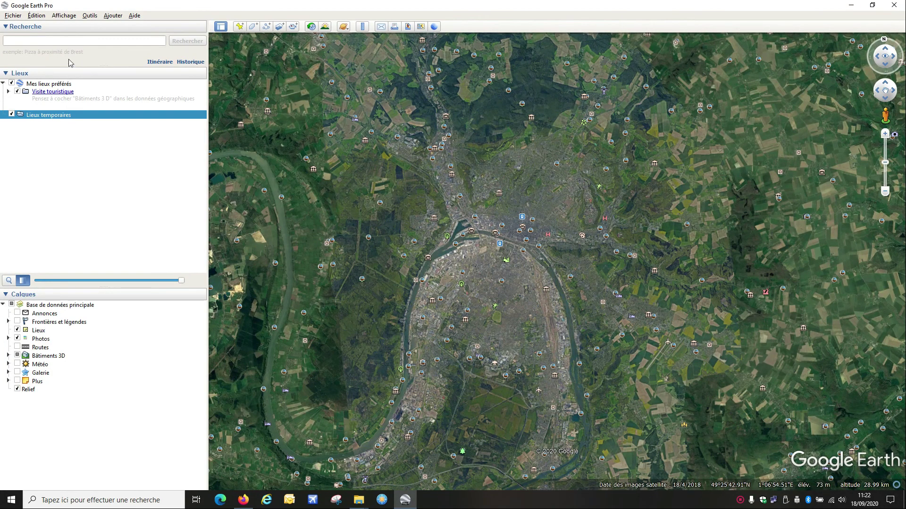
left_click(13, 16)
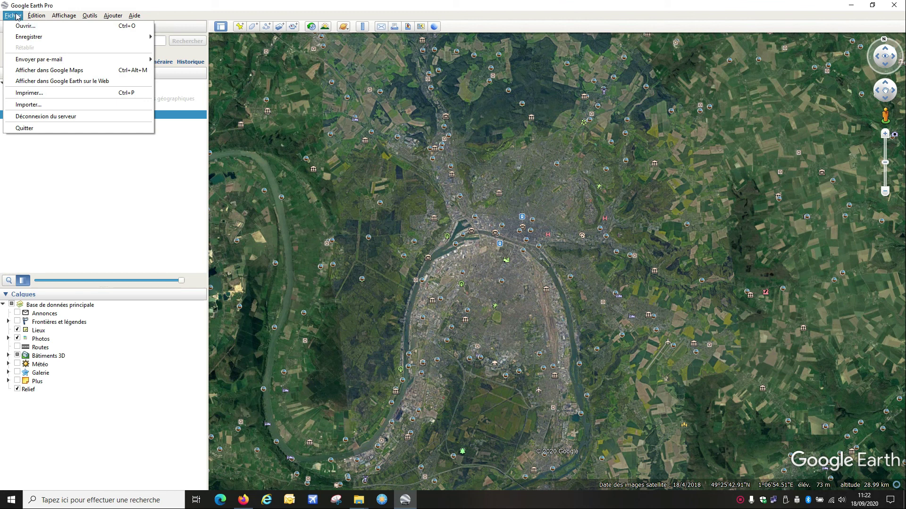
left_click(26, 26)
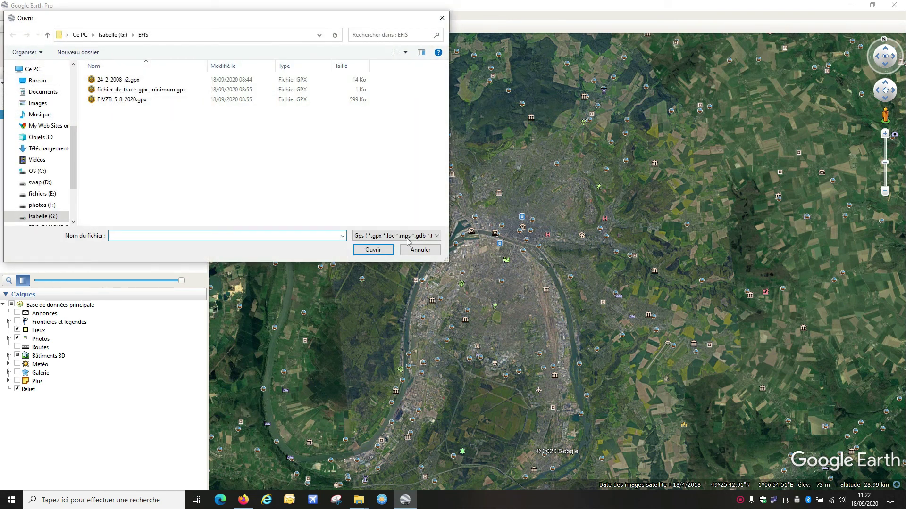
left_click(412, 237)
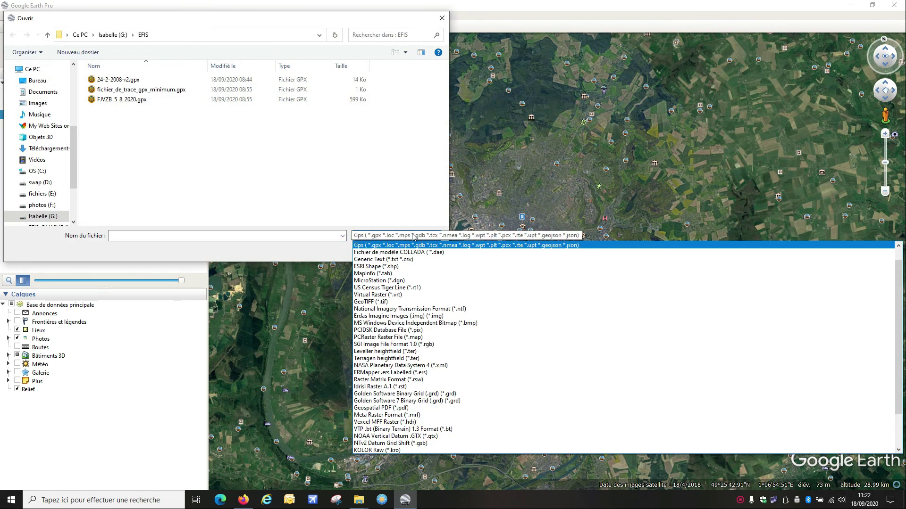
left_click(380, 247)
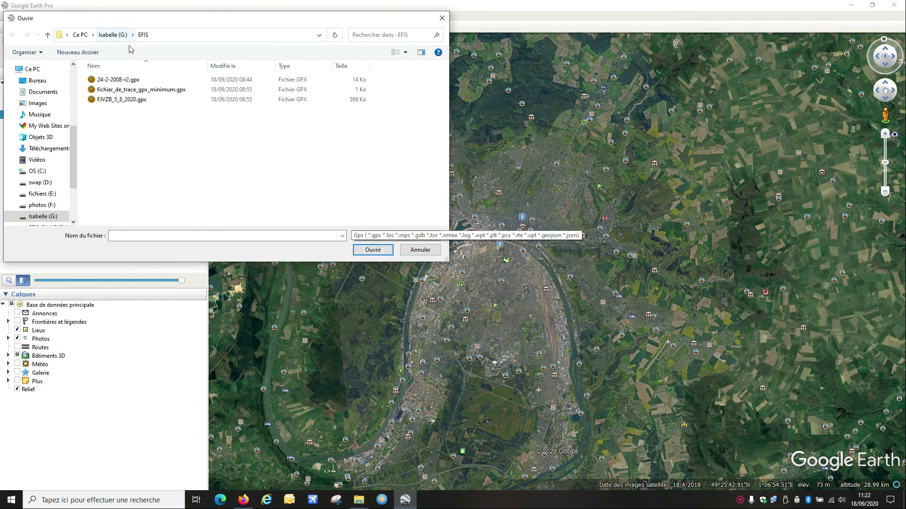
left_click(129, 100)
left_click(376, 250)
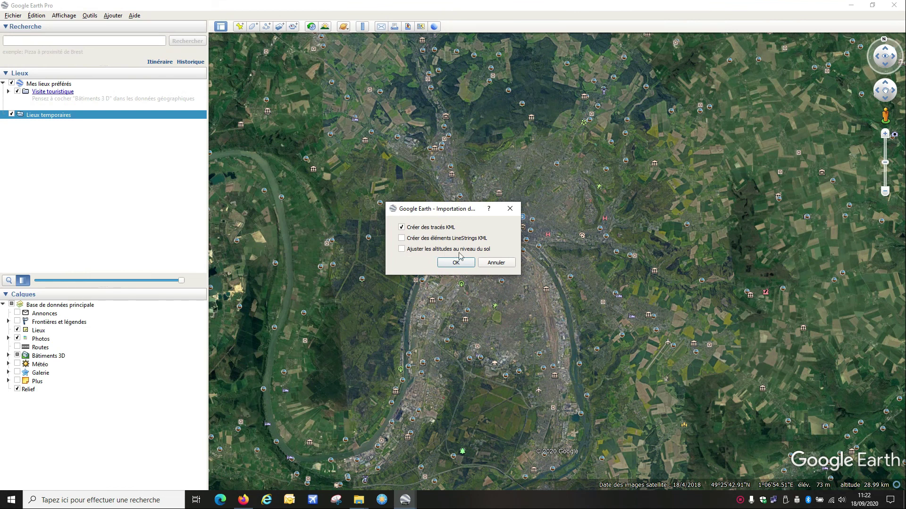
left_click(456, 263)
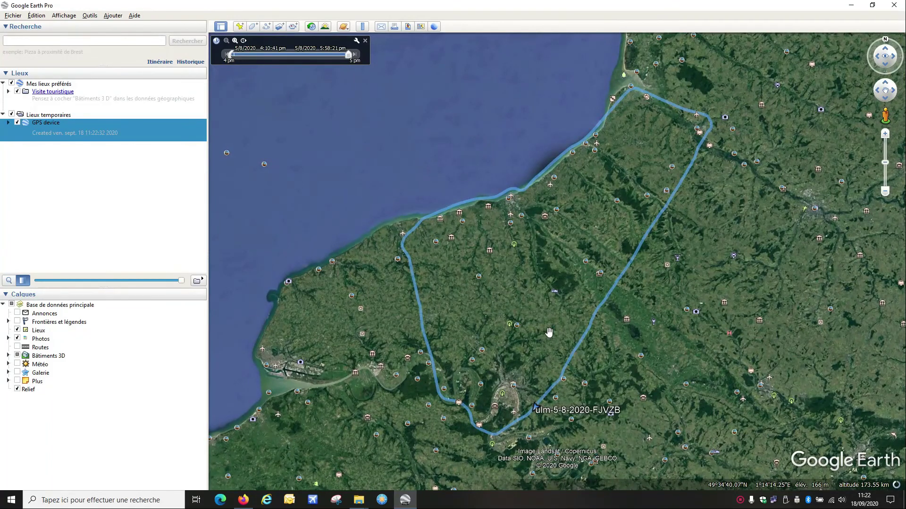
Examine the imported flight track up close in a tilted view around the departure airfield's runway.
double_click(531, 401)
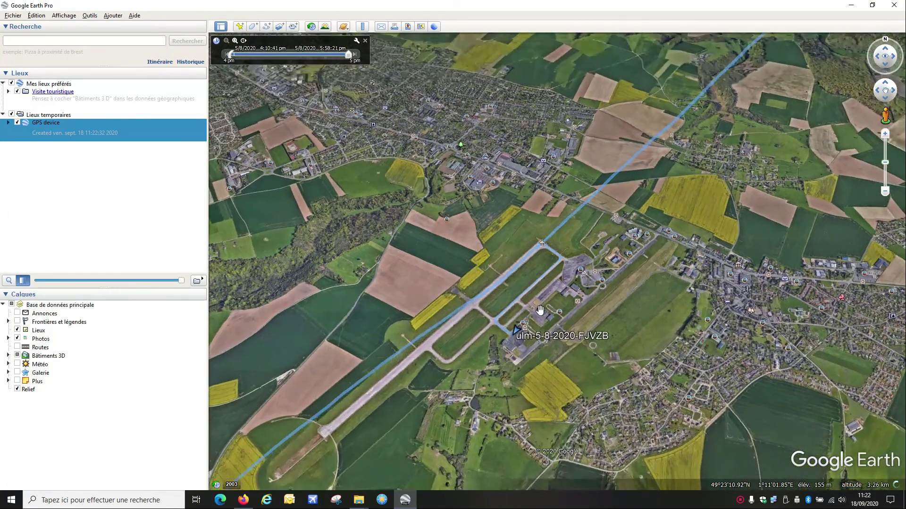
scroll(540, 306, "down", 2)
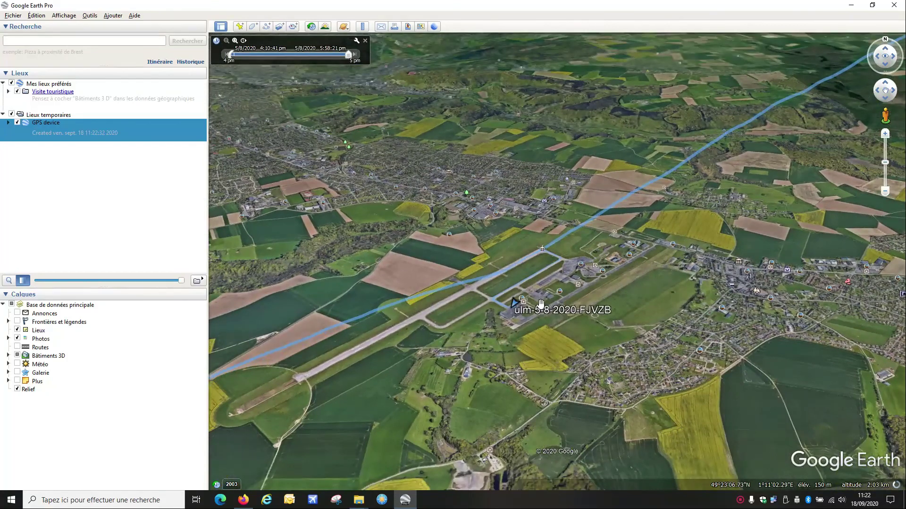
scroll(540, 302, "up", 2)
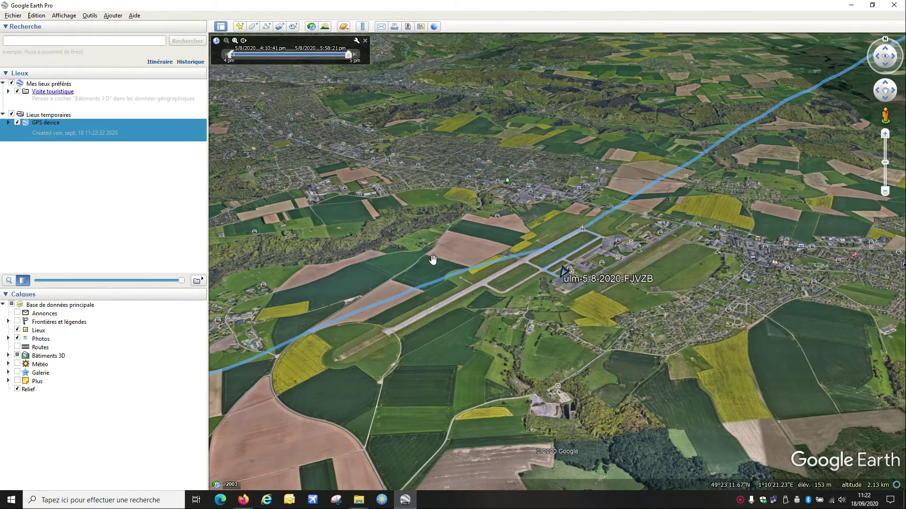
Extend the GPS device folder's altitude down to the ground and lower its opacity to about two thirds.
right_click(69, 132)
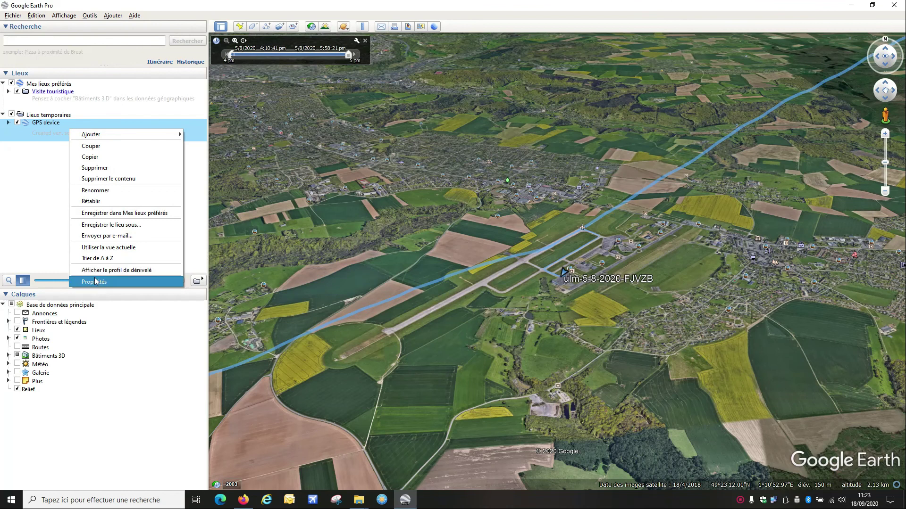
left_click(96, 281)
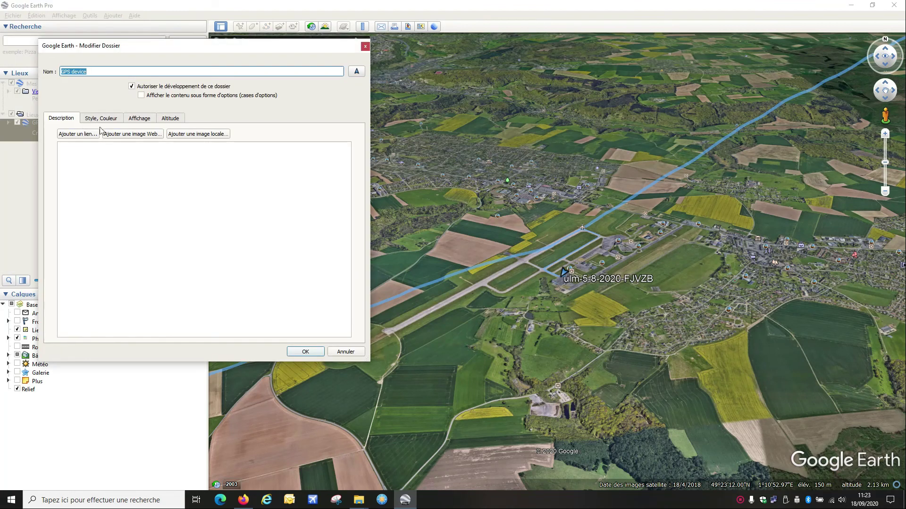
left_click(168, 120)
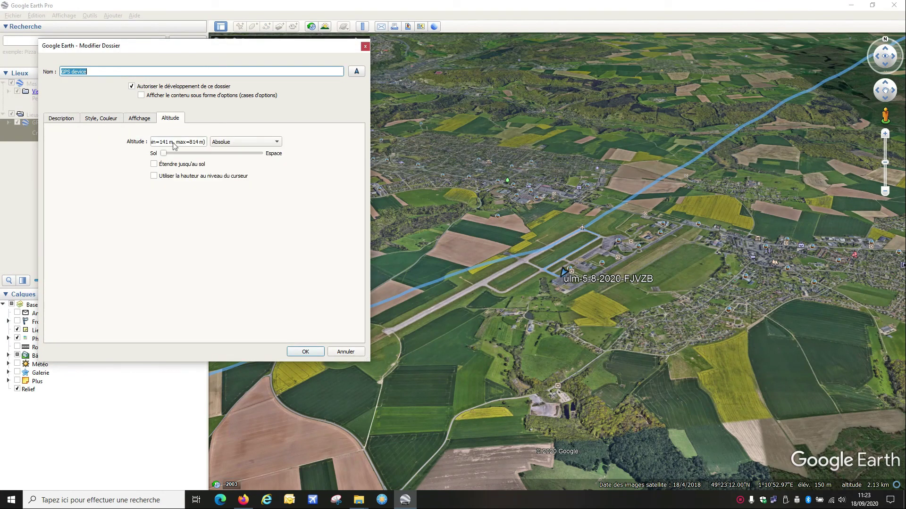
left_click(162, 166)
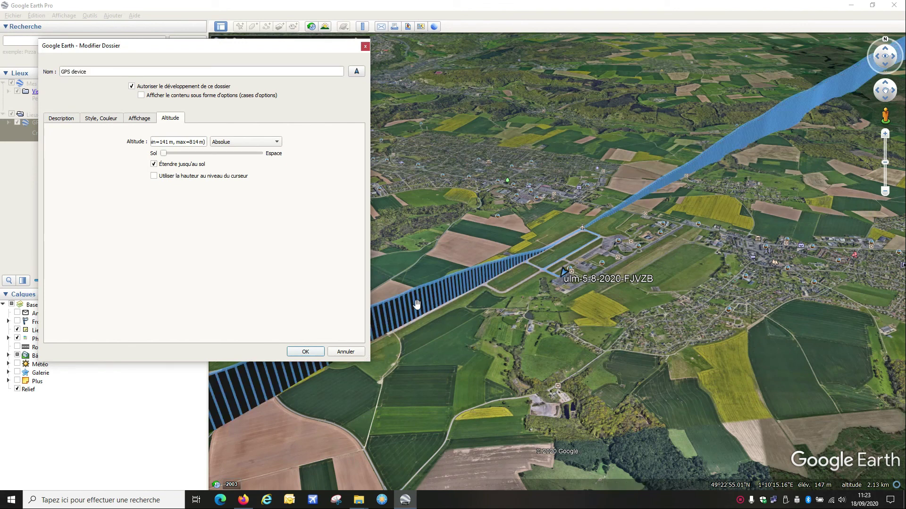
left_click(305, 352)
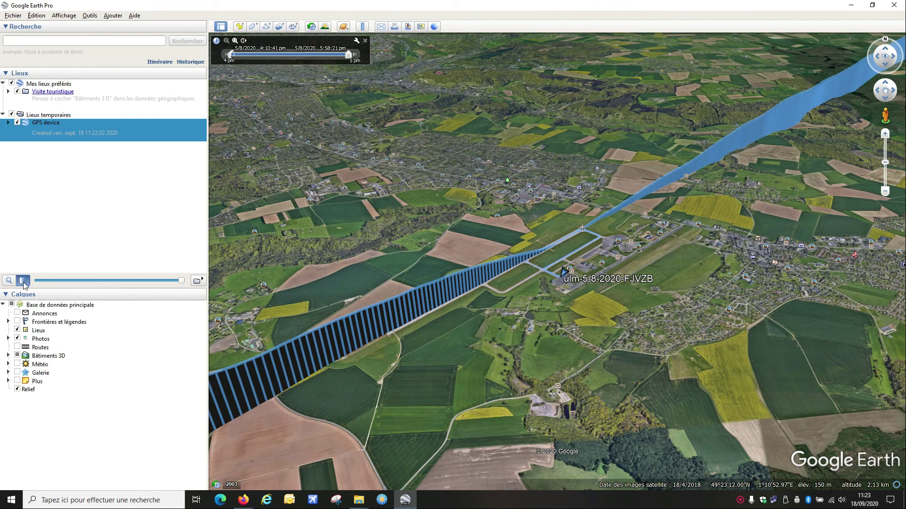
left_click_drag(182, 282, 133, 287)
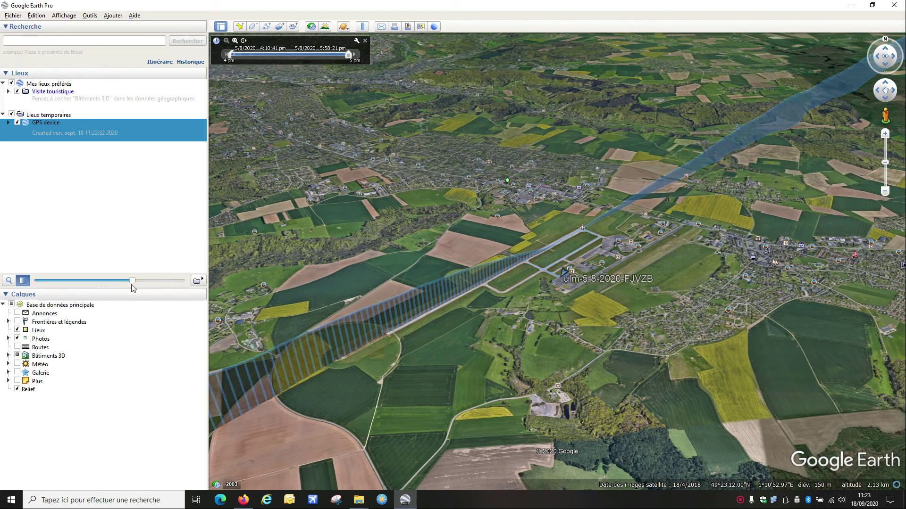
Examine the semi-transparent flight track from the departure airfield along the river and the coast, ending with an overview of the whole route.
scroll(460, 300, "down", 4)
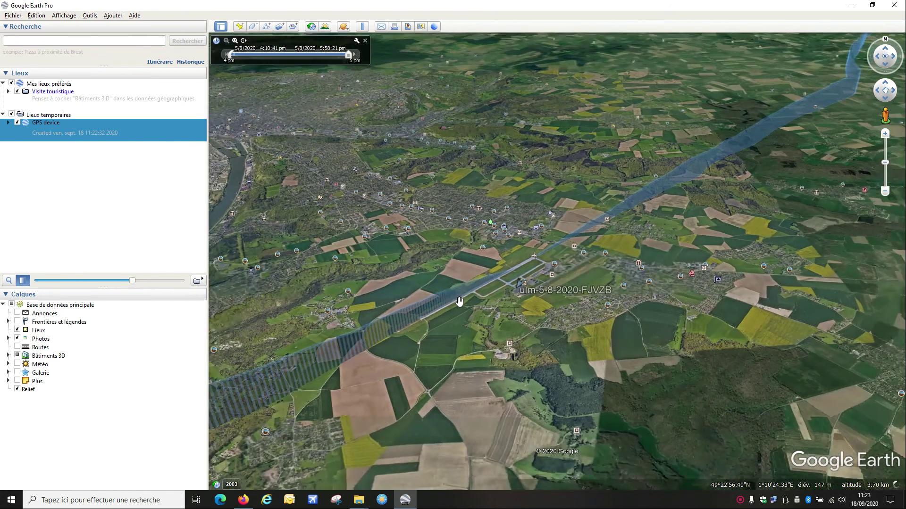
scroll(459, 301, "down", 5)
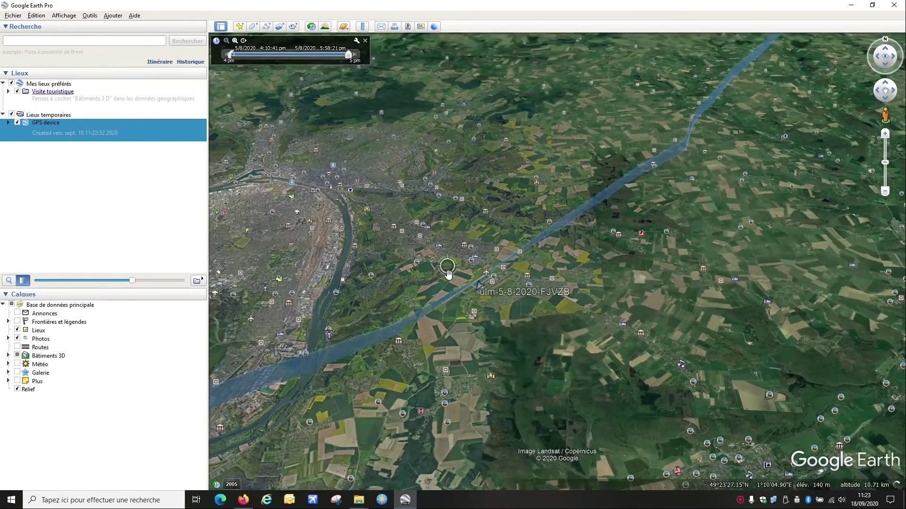
left_click_drag(447, 274, 625, 264)
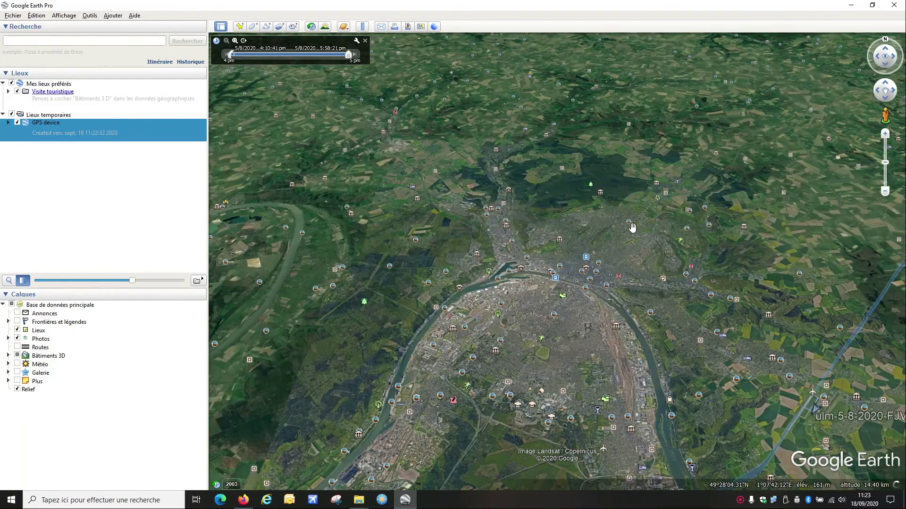
scroll(467, 192, "down", 3)
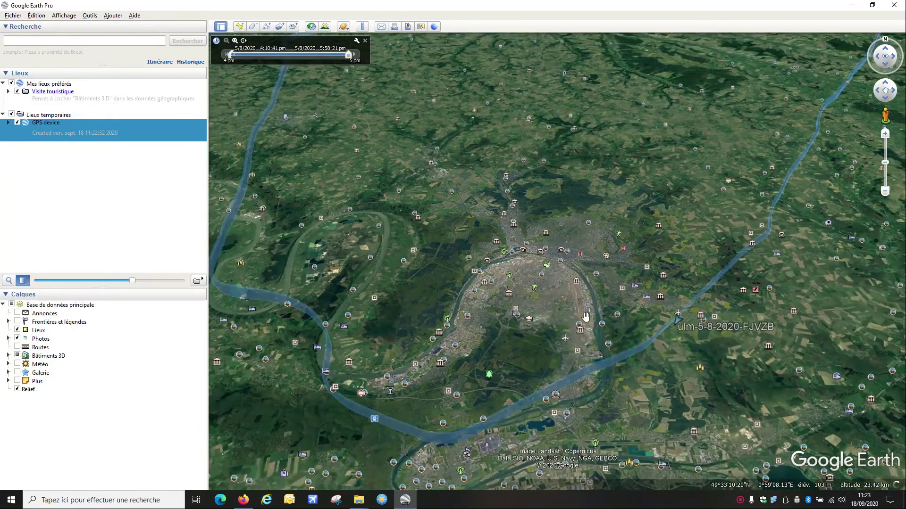
left_click_drag(585, 316, 415, 305)
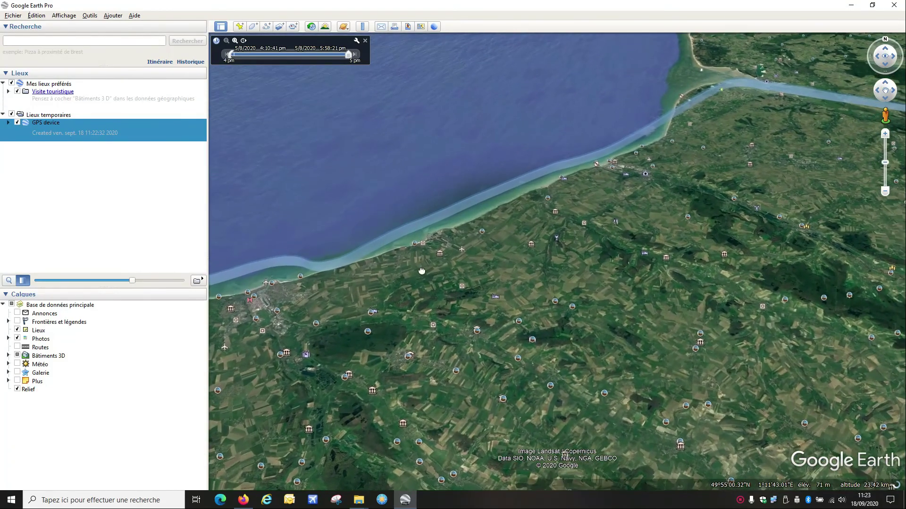
scroll(429, 246, "up", 5)
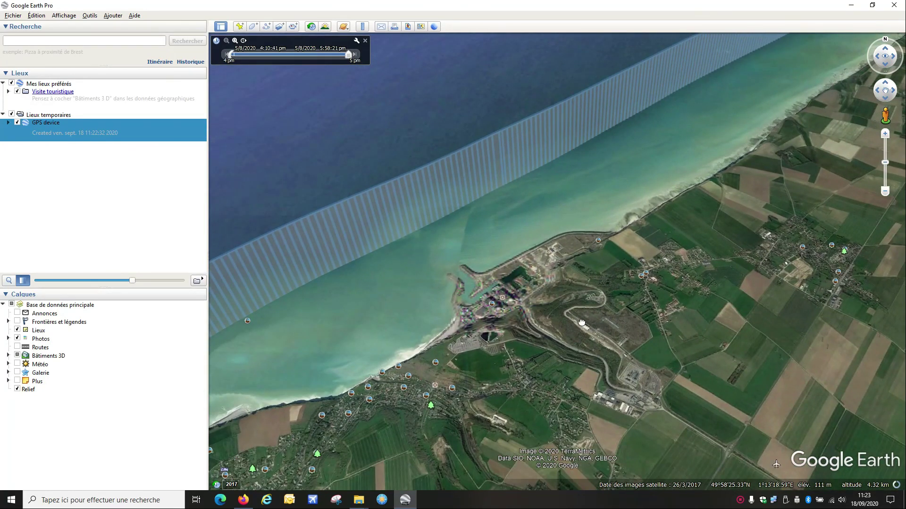
scroll(550, 307, "down", 2)
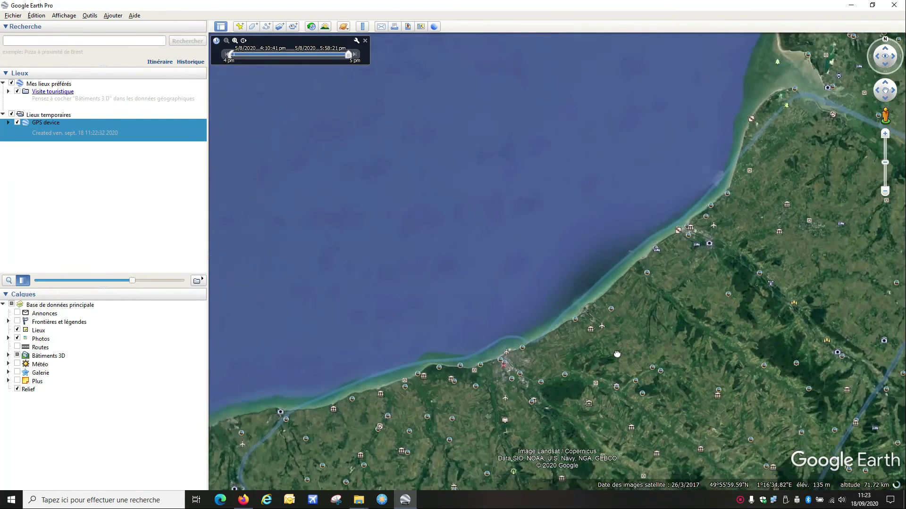
left_click_drag(617, 354, 549, 241)
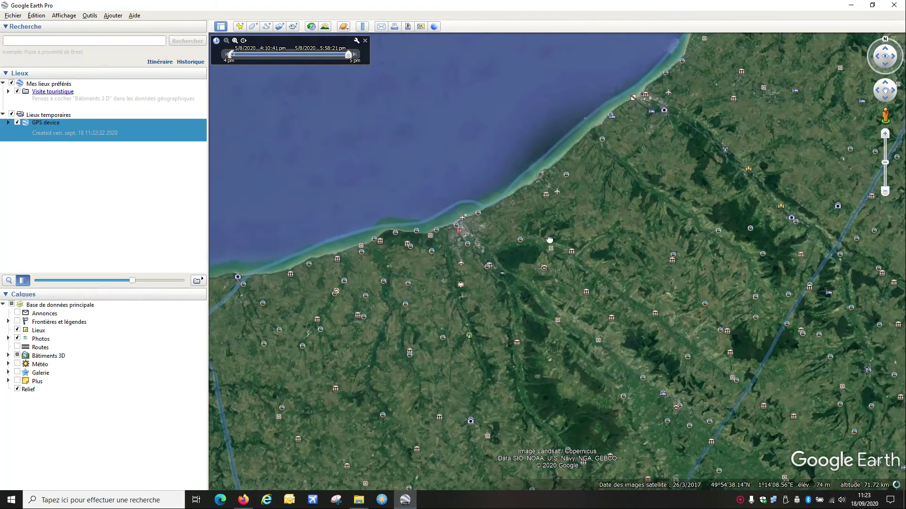
scroll(549, 238, "down", 2)
scroll(551, 249, "down", 3)
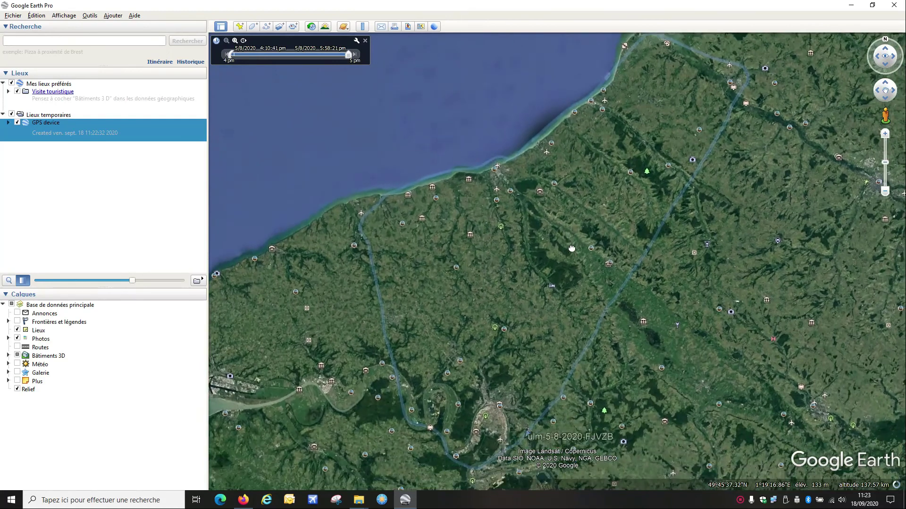